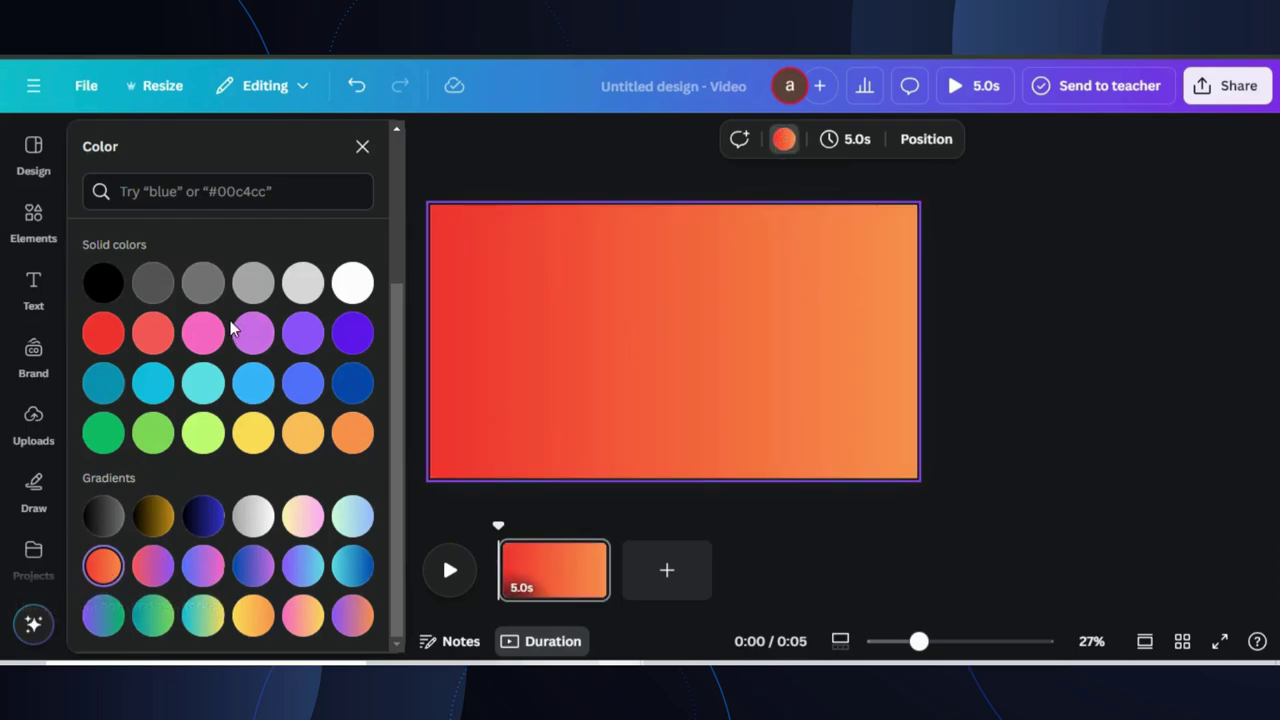
# Change the background gradient to the radial style and reorder its two colors so orange is in the center and red outside.
pyautogui.scroll(3, 230, 320)
pyautogui.click(104, 290)
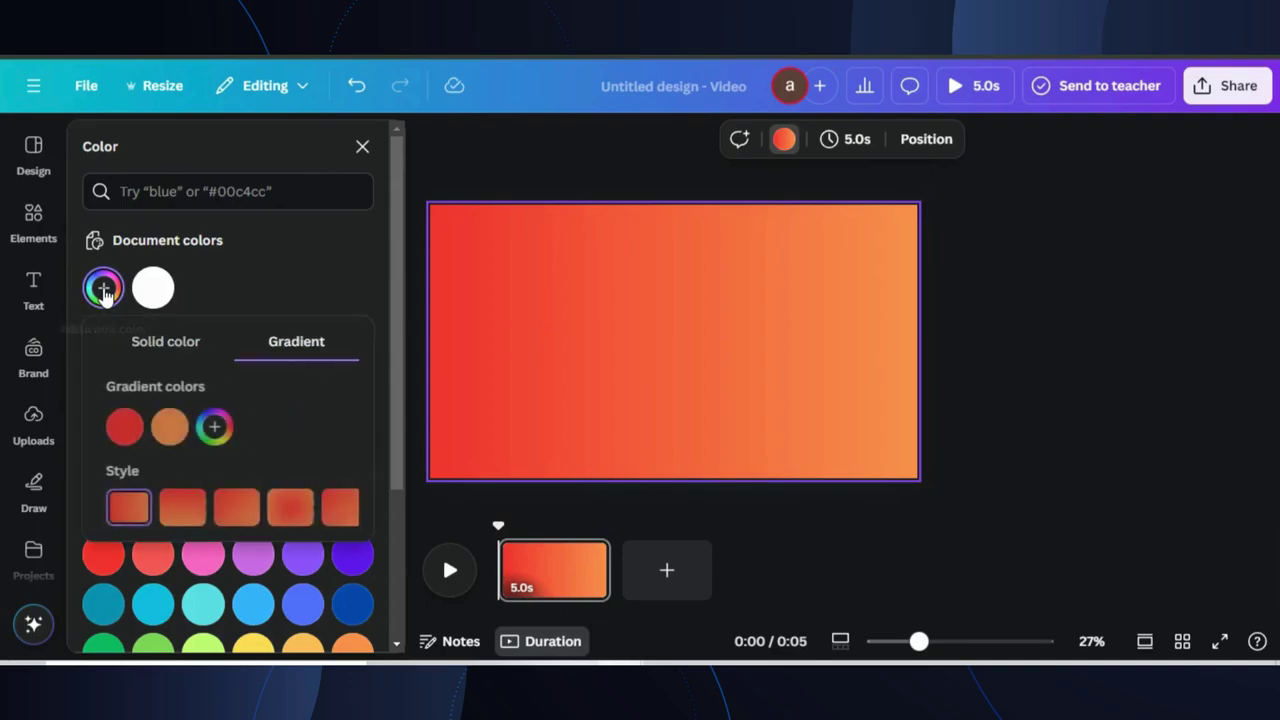
pyautogui.click(281, 508)
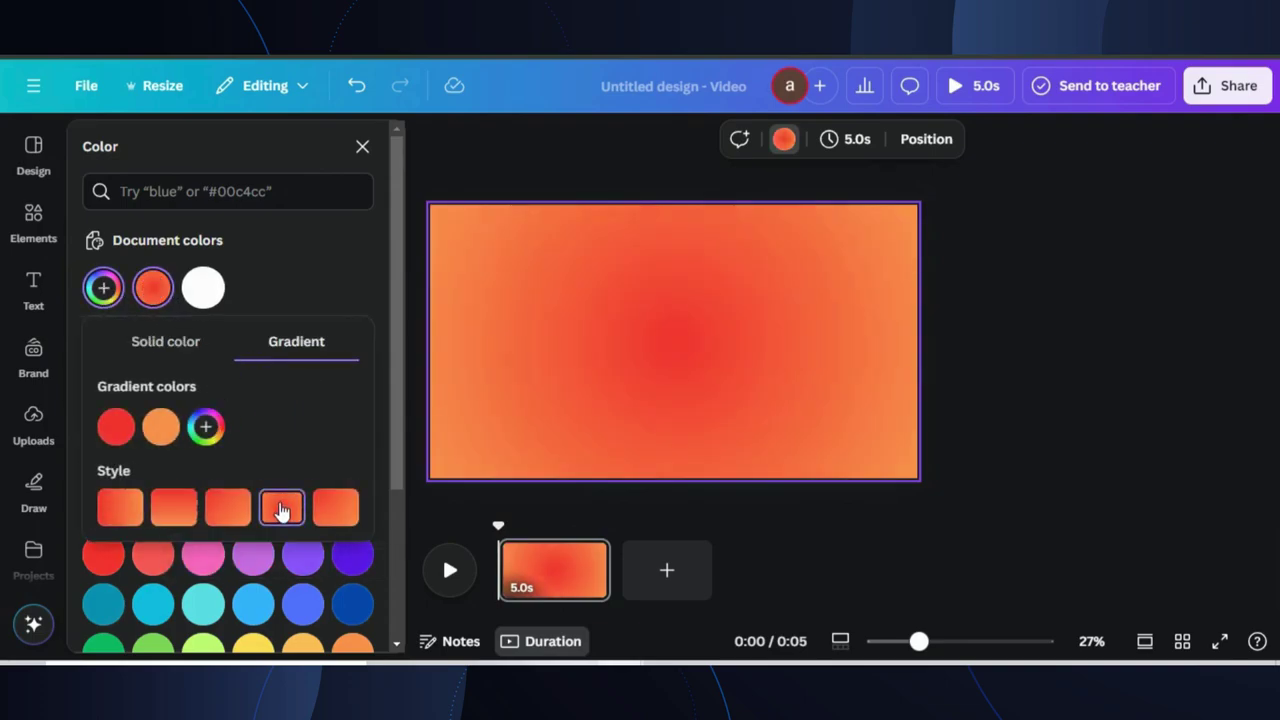
pyautogui.moveTo(164, 444); pyautogui.dragTo(110, 432)
pyautogui.click(315, 247)
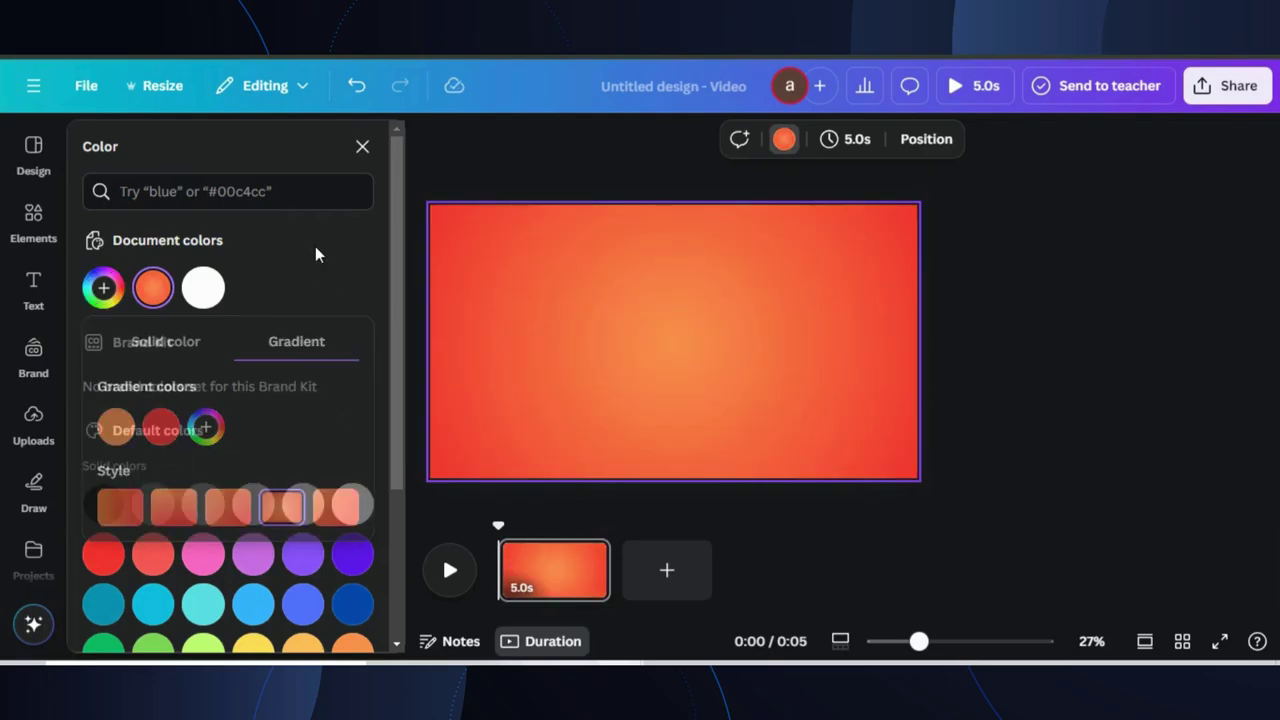
pyautogui.click(362, 148)
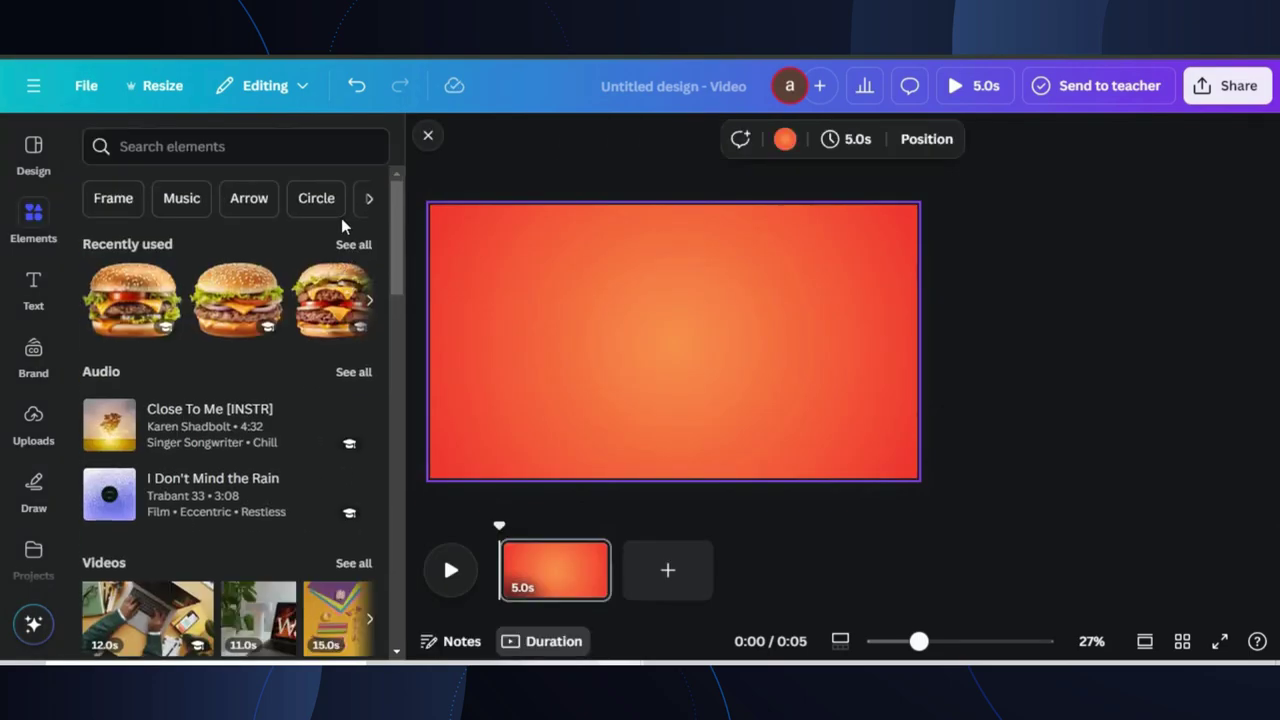
# Add the recently used double-patty burger and the single-patty burger with tomato, shrinking both and placing the single-patty one on the right side.
pyautogui.click(355, 245)
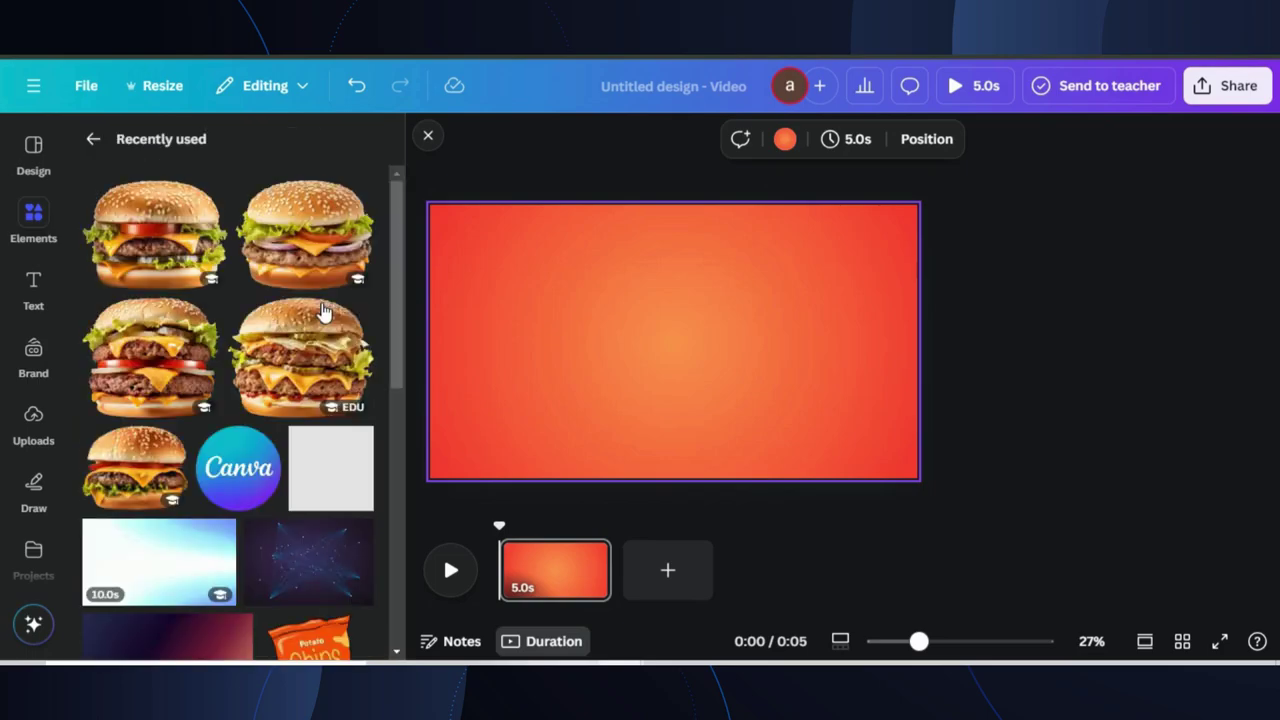
pyautogui.click(323, 369)
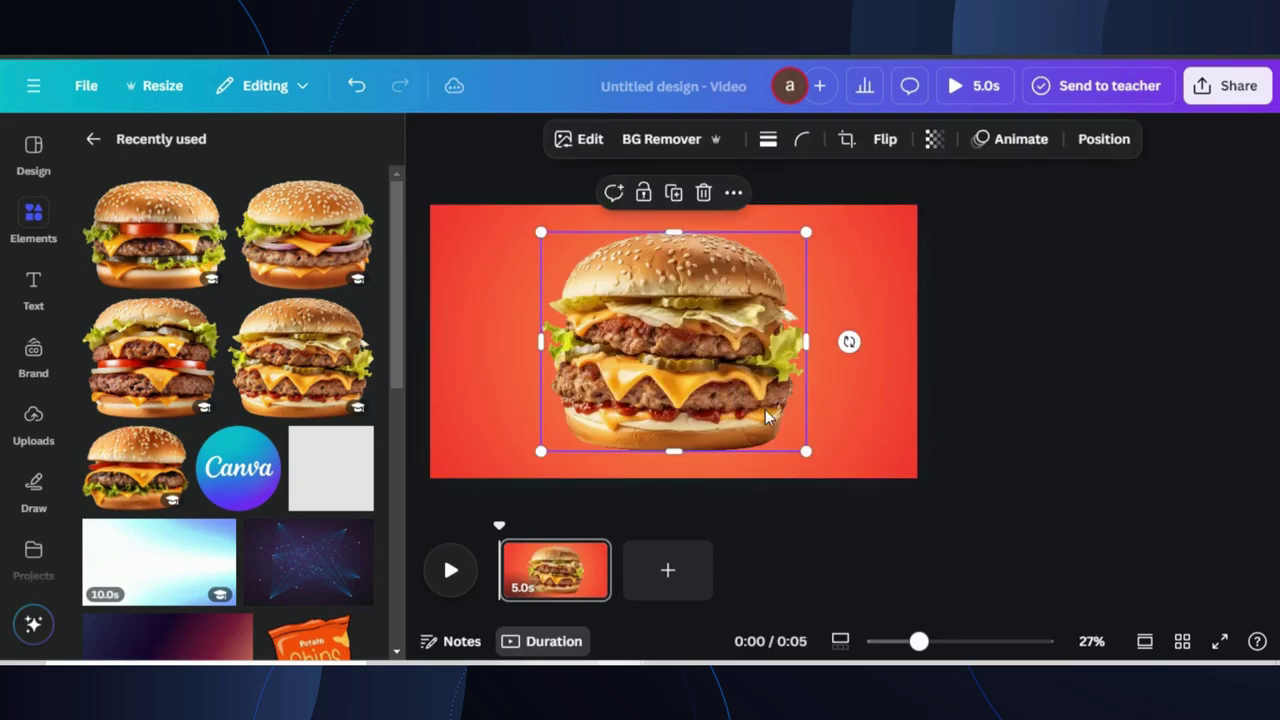
pyautogui.moveTo(802, 452); pyautogui.dragTo(695, 359)
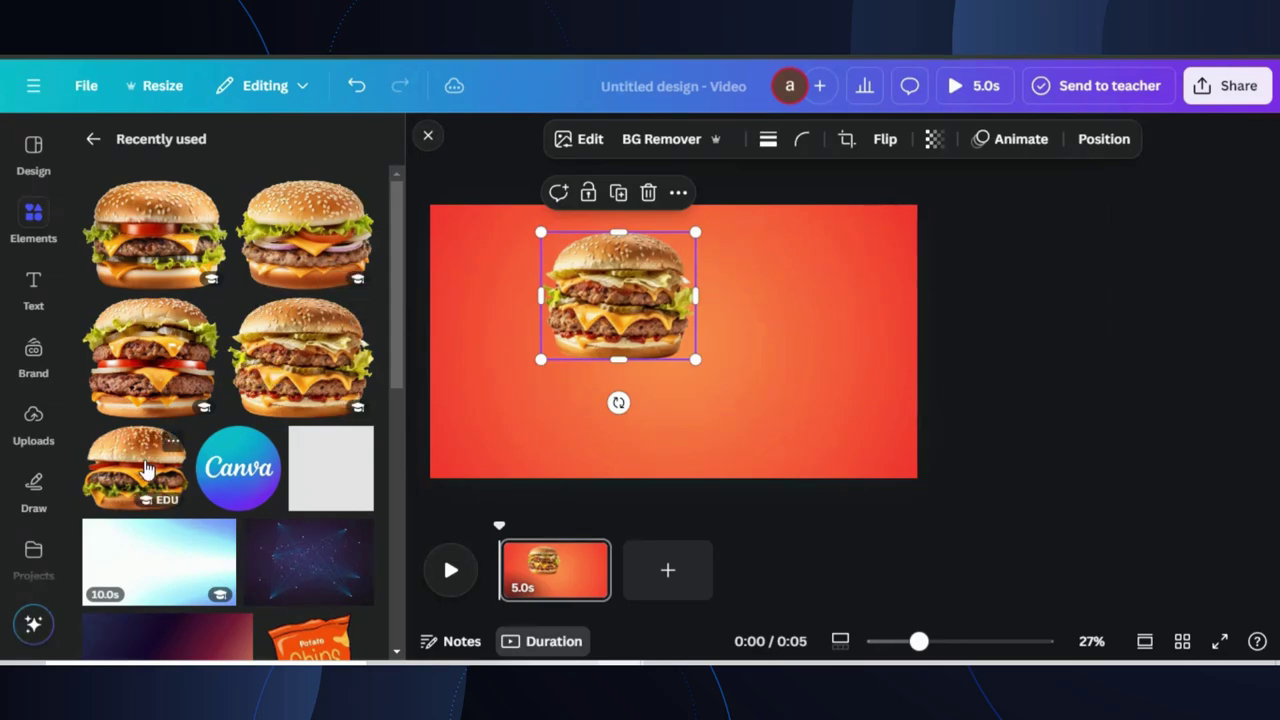
pyautogui.click(135, 467)
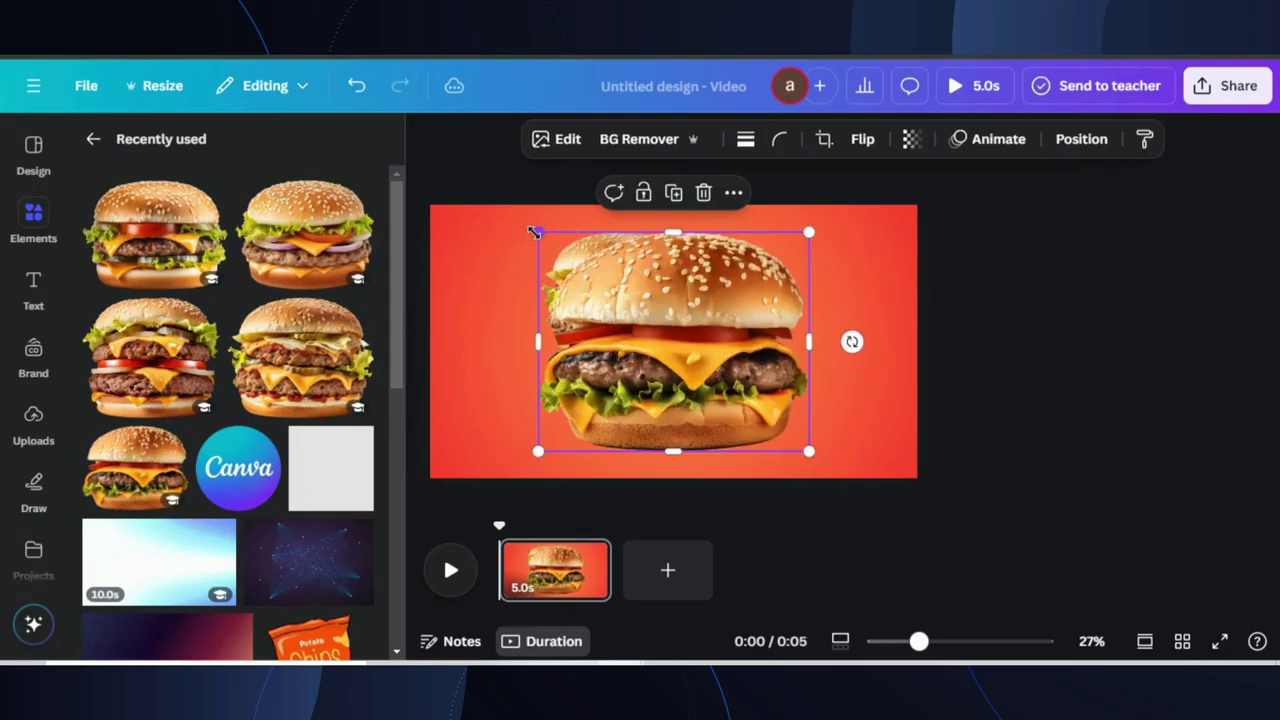
pyautogui.moveTo(533, 231); pyautogui.dragTo(813, 287)
# Add the burger with red onion, shrink it and place it at the lower left, shifting the double-patty burger slightly right.
pyautogui.click(305, 235)
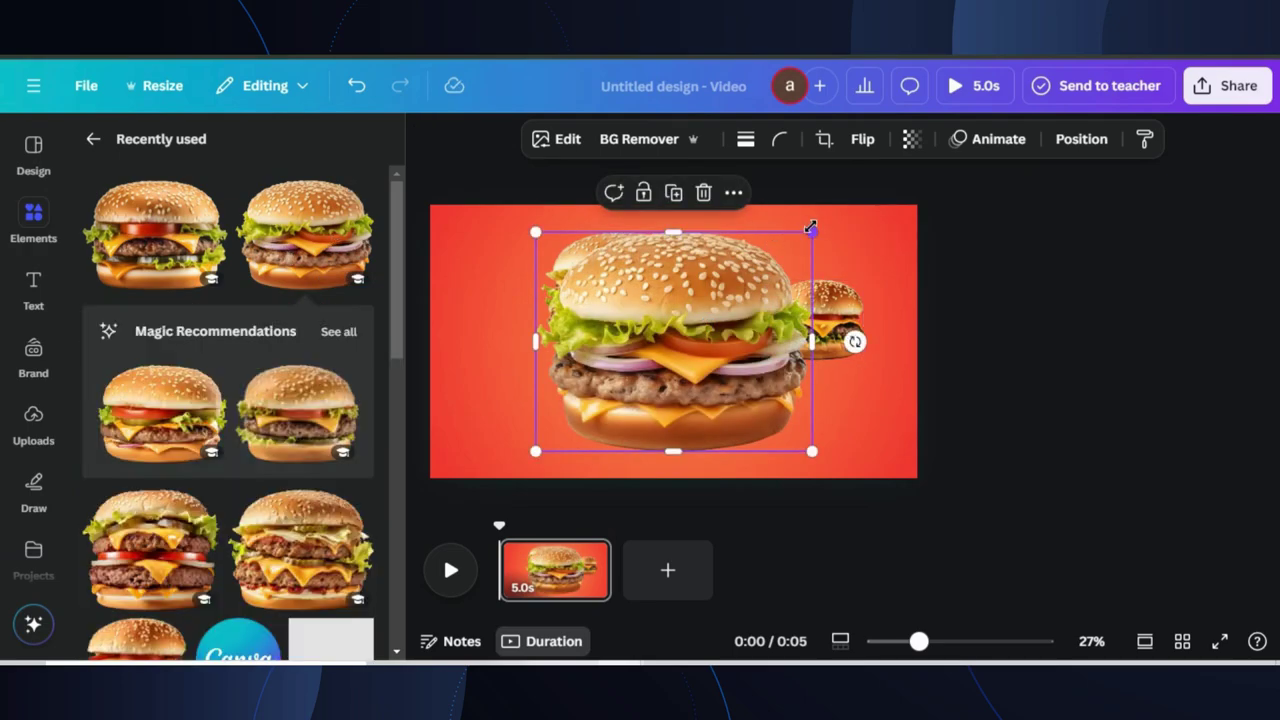
pyautogui.moveTo(810, 227); pyautogui.dragTo(673, 342)
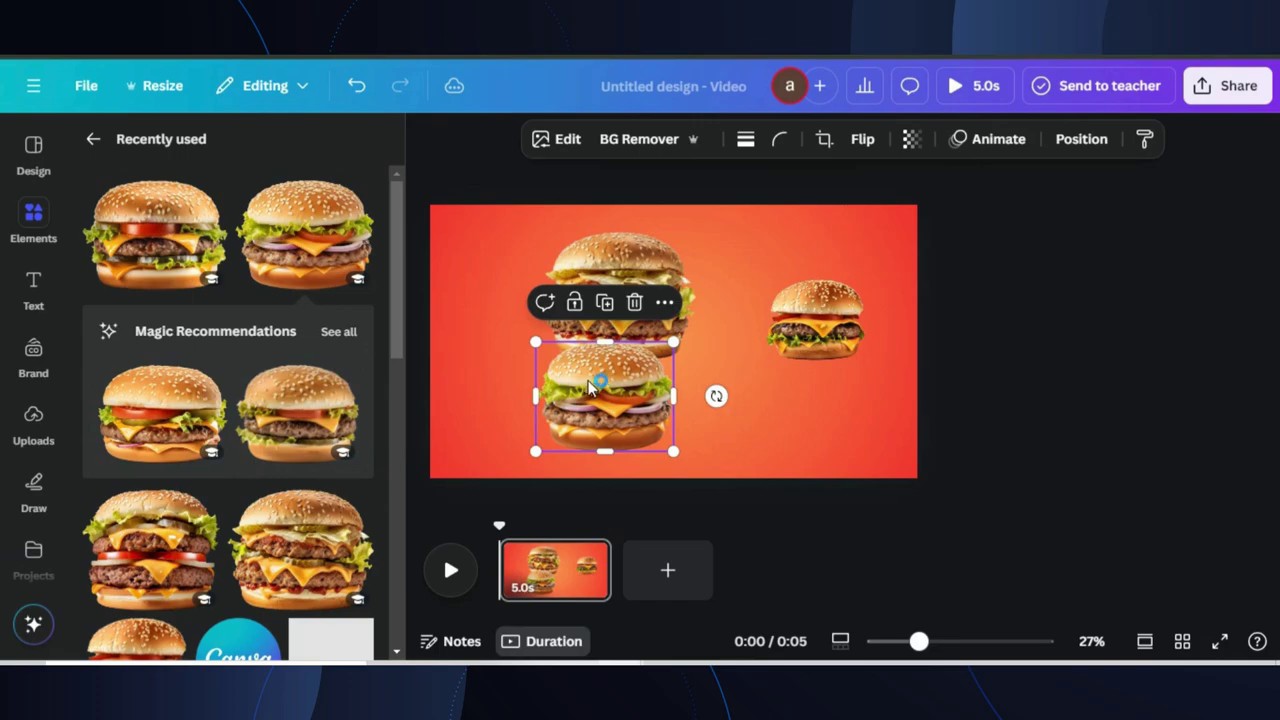
pyautogui.moveTo(524, 386); pyautogui.dragTo(462, 388)
pyautogui.moveTo(620, 292); pyautogui.dragTo(647, 292)
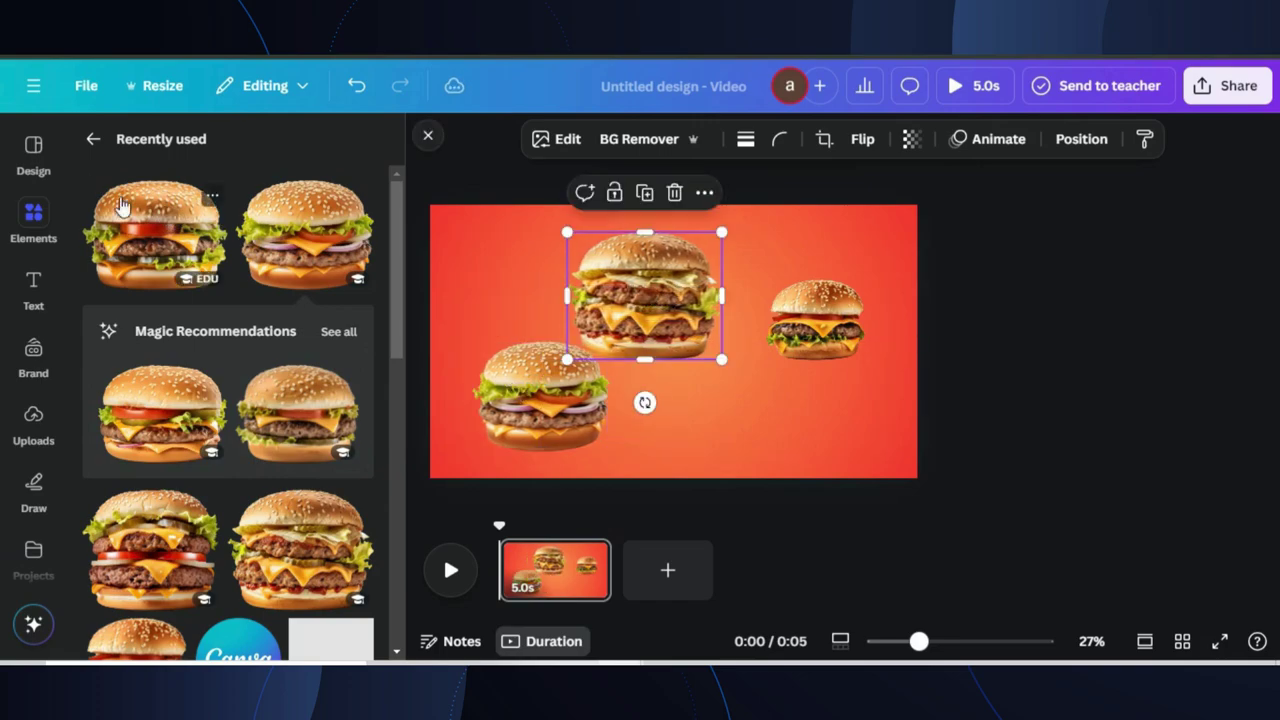
# Insert a square shape and place it at the upper left of the canvas, above the red onion burger.
pyautogui.click(92, 135)
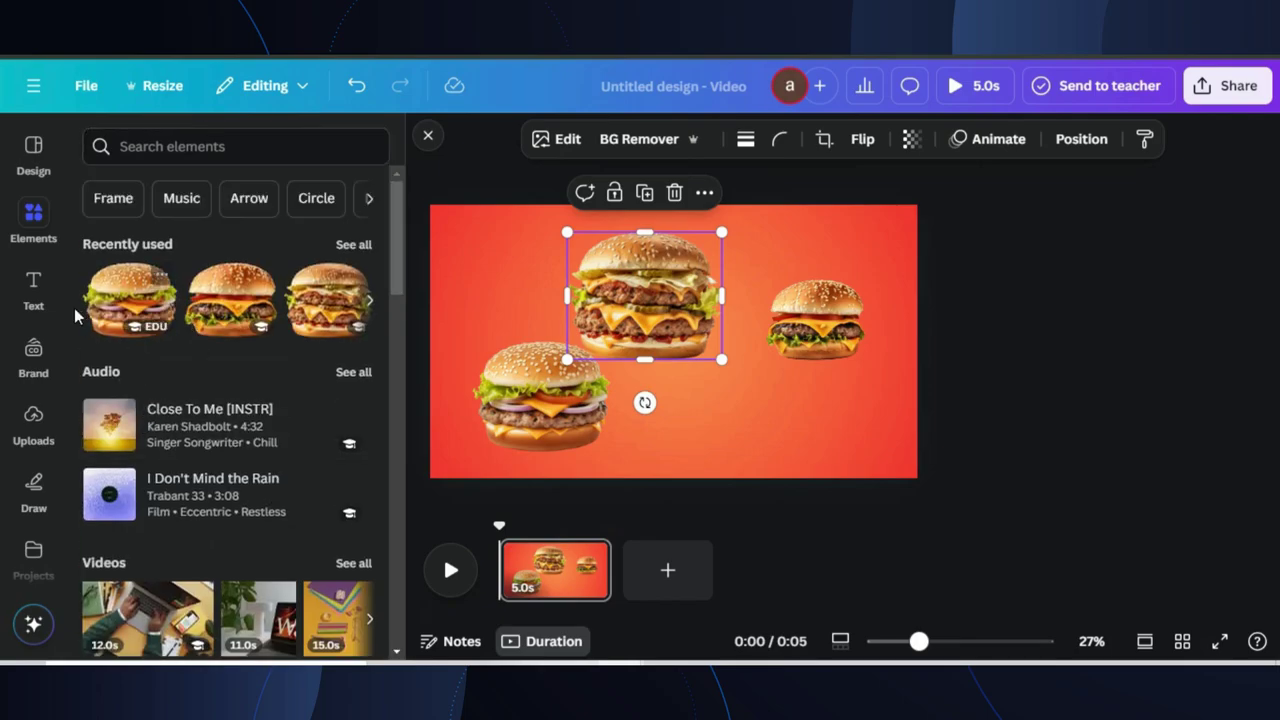
pyautogui.scroll(-10, 197, 537)
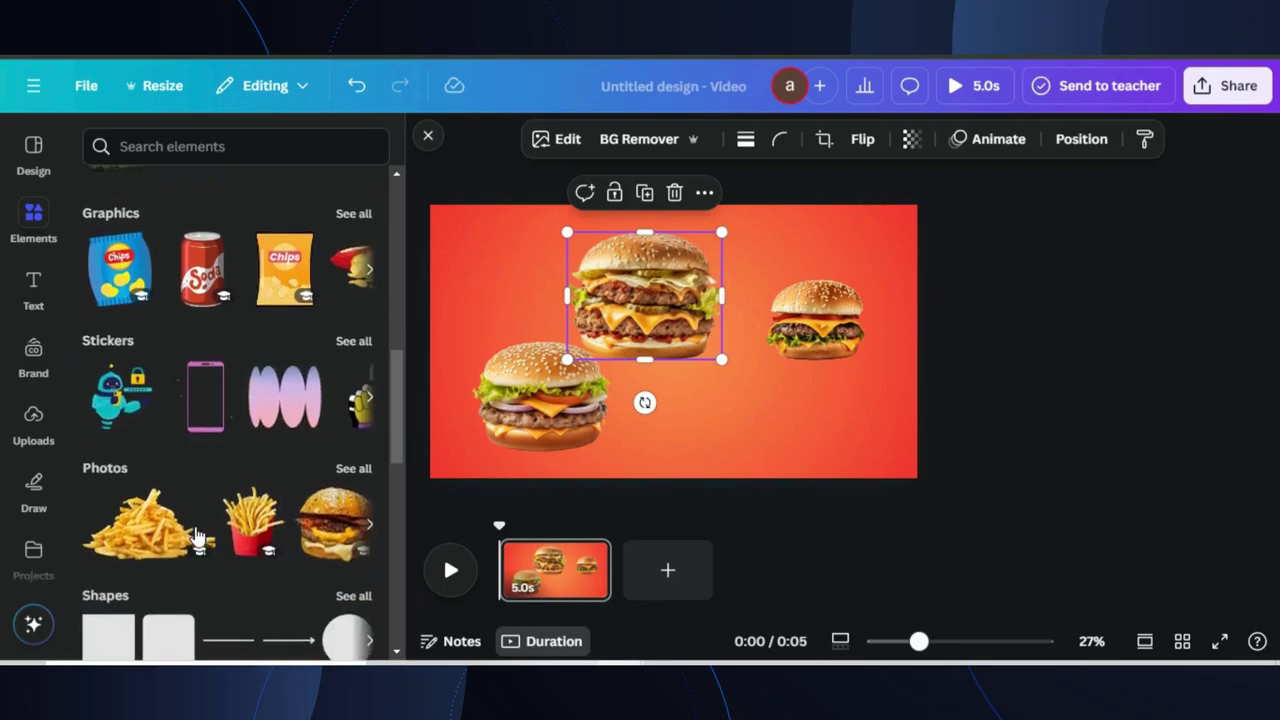
pyautogui.scroll(-1, 197, 537)
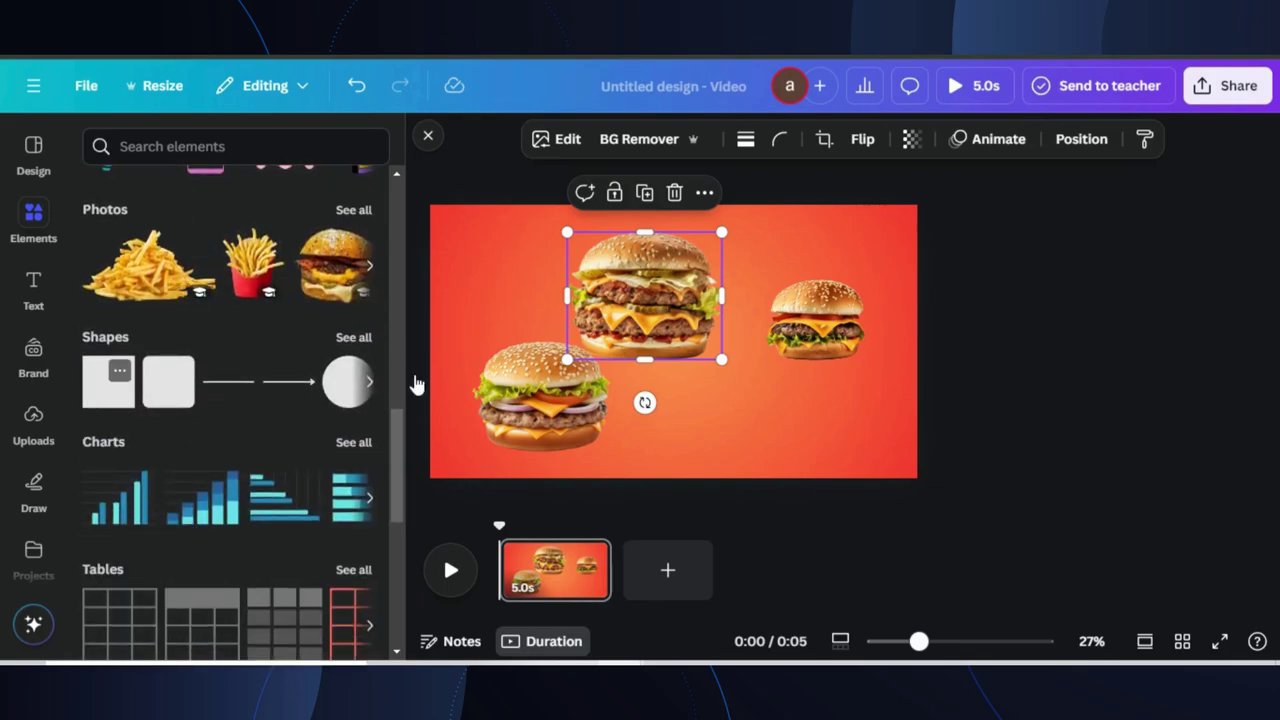
pyautogui.press('r')
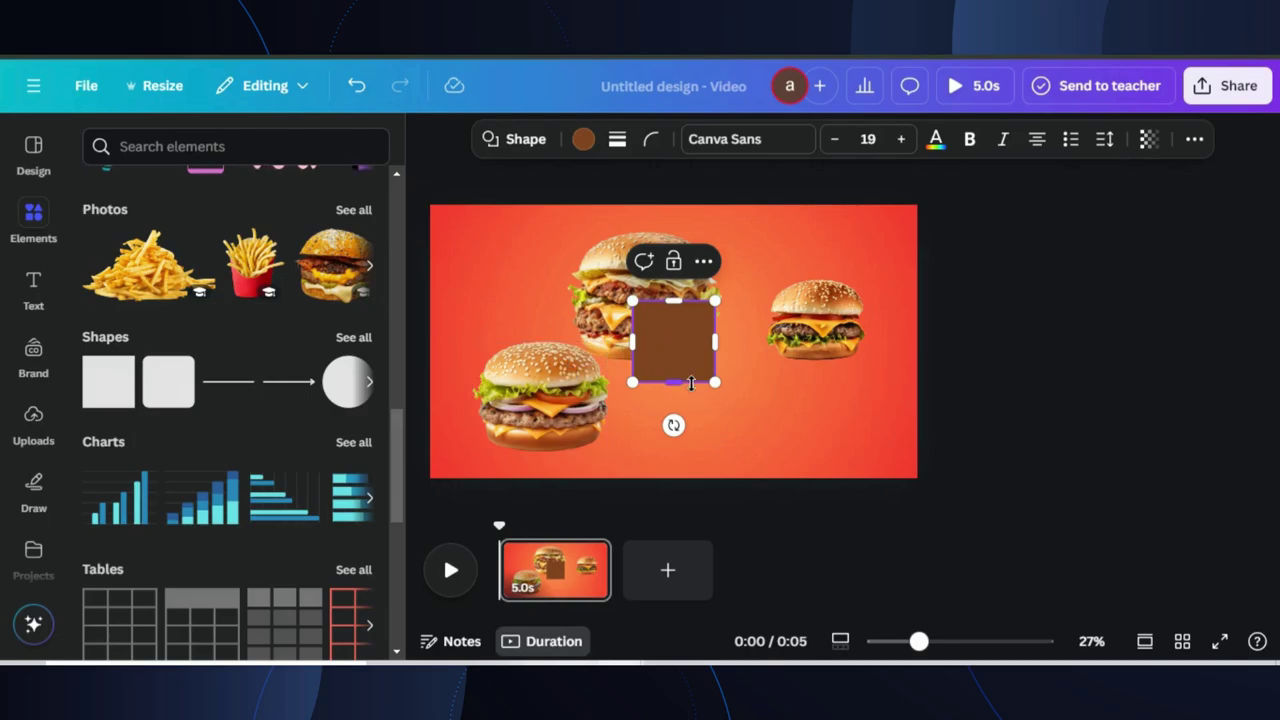
pyautogui.click(726, 422)
pyautogui.moveTo(687, 345); pyautogui.dragTo(520, 303)
# Move the double-patty burger and the small right burger right and down, then shrink the red onion burger and move it lower.
pyautogui.moveTo(668, 336); pyautogui.dragTo(730, 361)
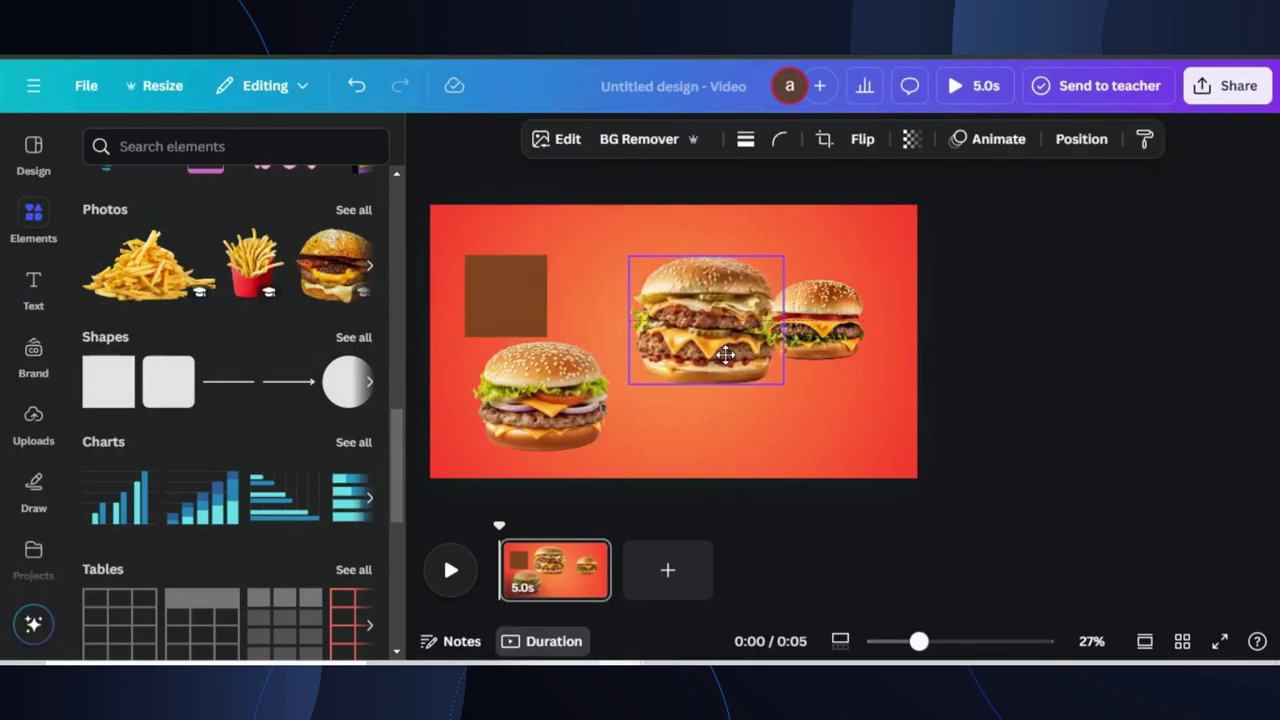
pyautogui.moveTo(829, 320); pyautogui.dragTo(851, 342)
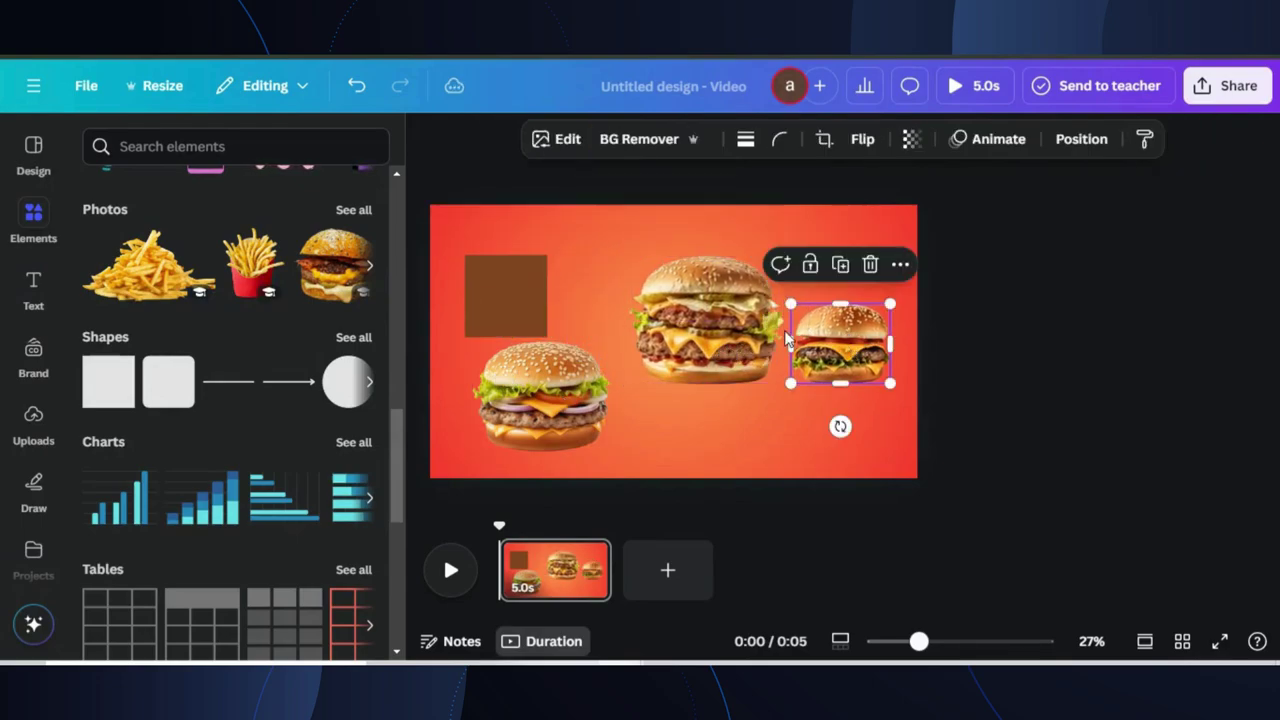
pyautogui.click(566, 405)
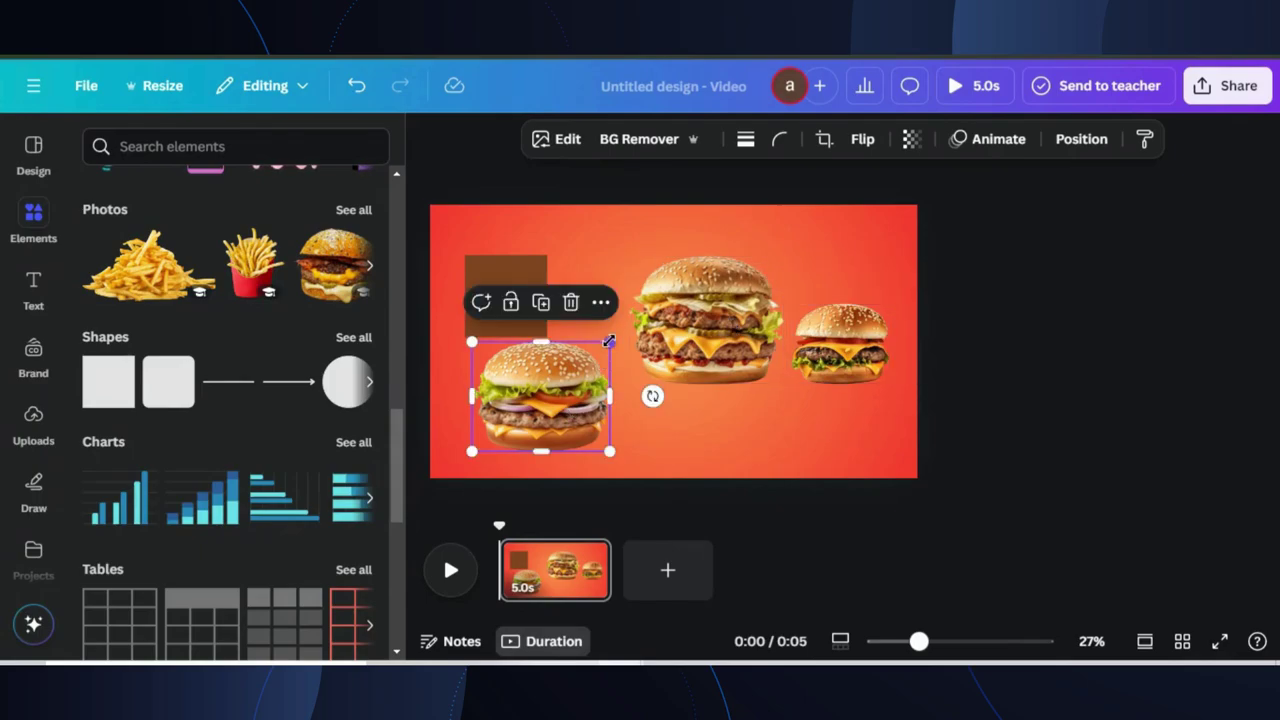
pyautogui.moveTo(609, 344); pyautogui.dragTo(588, 362)
pyautogui.moveTo(530, 405); pyautogui.dragTo(539, 435)
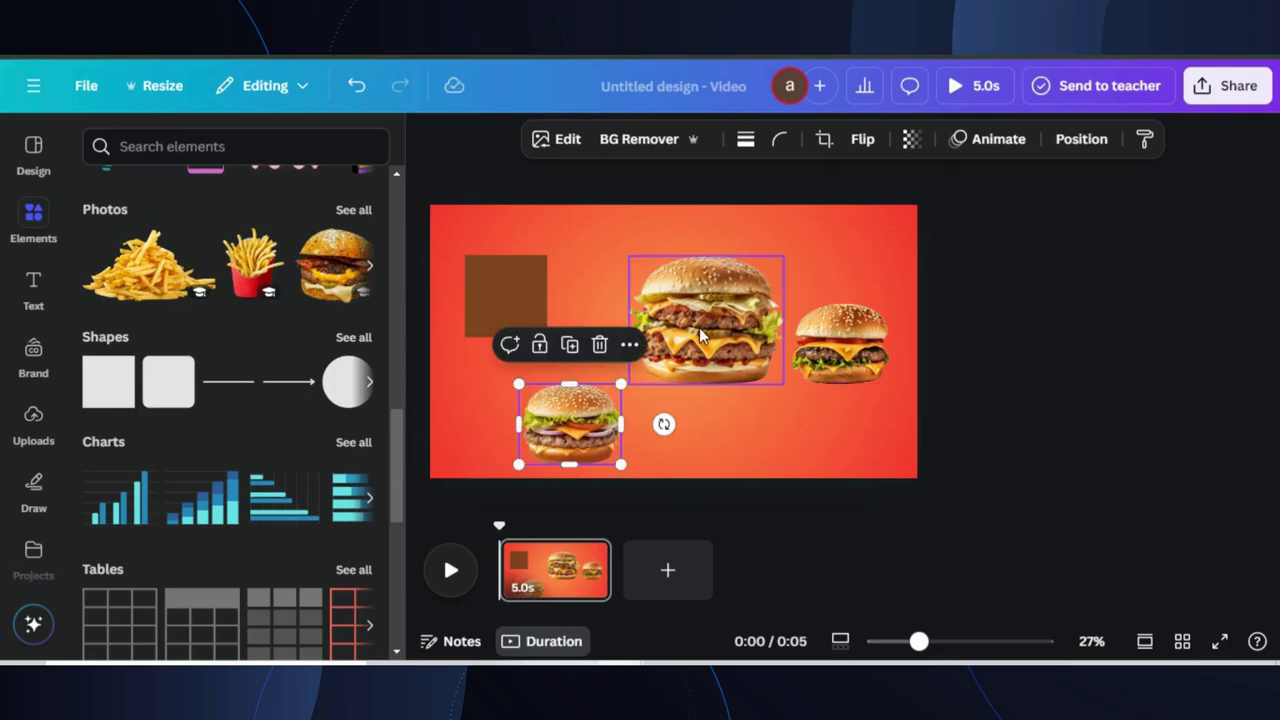
# Flatten the brown square into a thin bar and place it across the left half of the lower-left burger.
pyautogui.click(505, 275)
pyautogui.moveTo(505, 254); pyautogui.dragTo(514, 421)
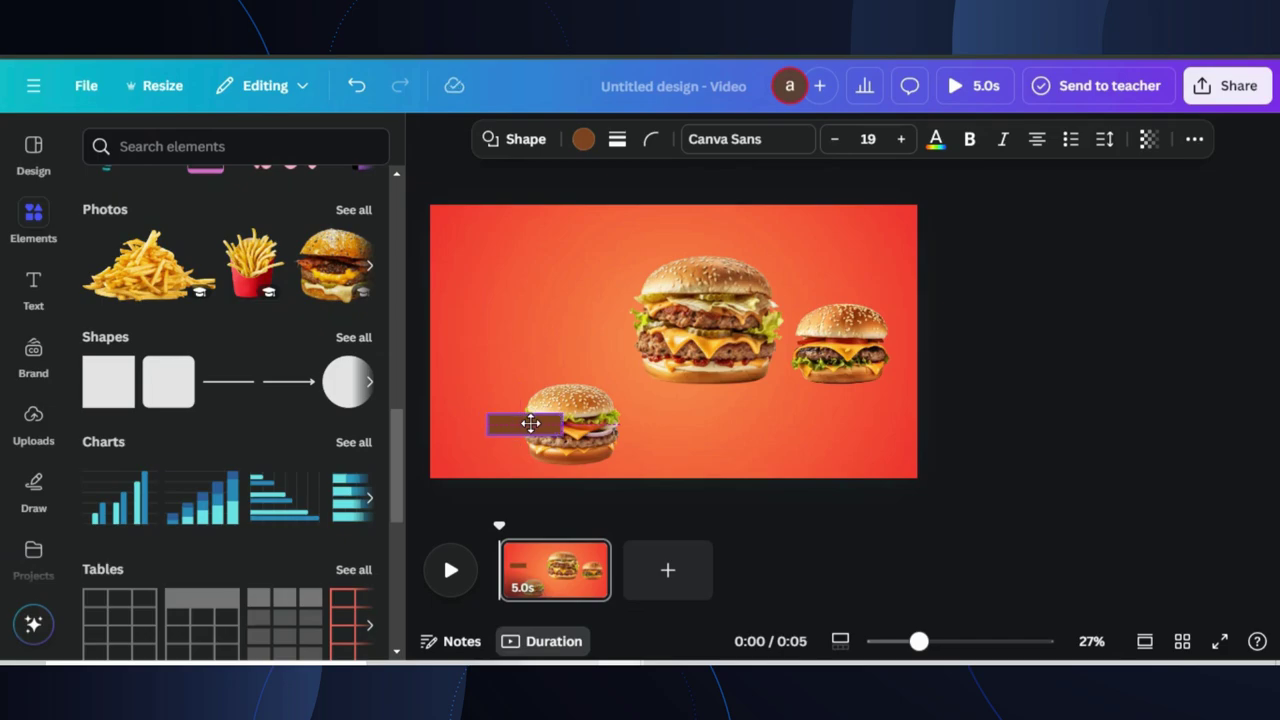
pyautogui.moveTo(536, 423); pyautogui.dragTo(536, 423)
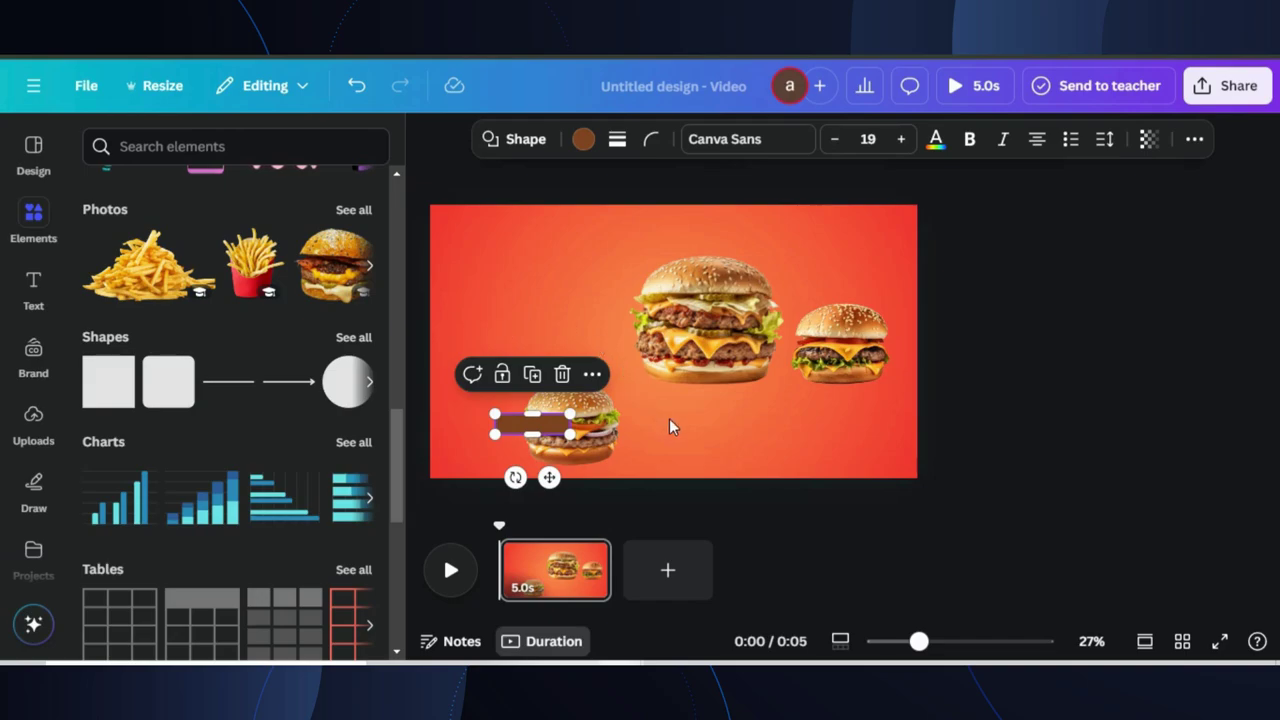
# Set the transparency of the brown bar on the lower-left burger to 0.
pyautogui.keyDown('shift'); pyautogui.click(532, 403); pyautogui.keyUp('shift')
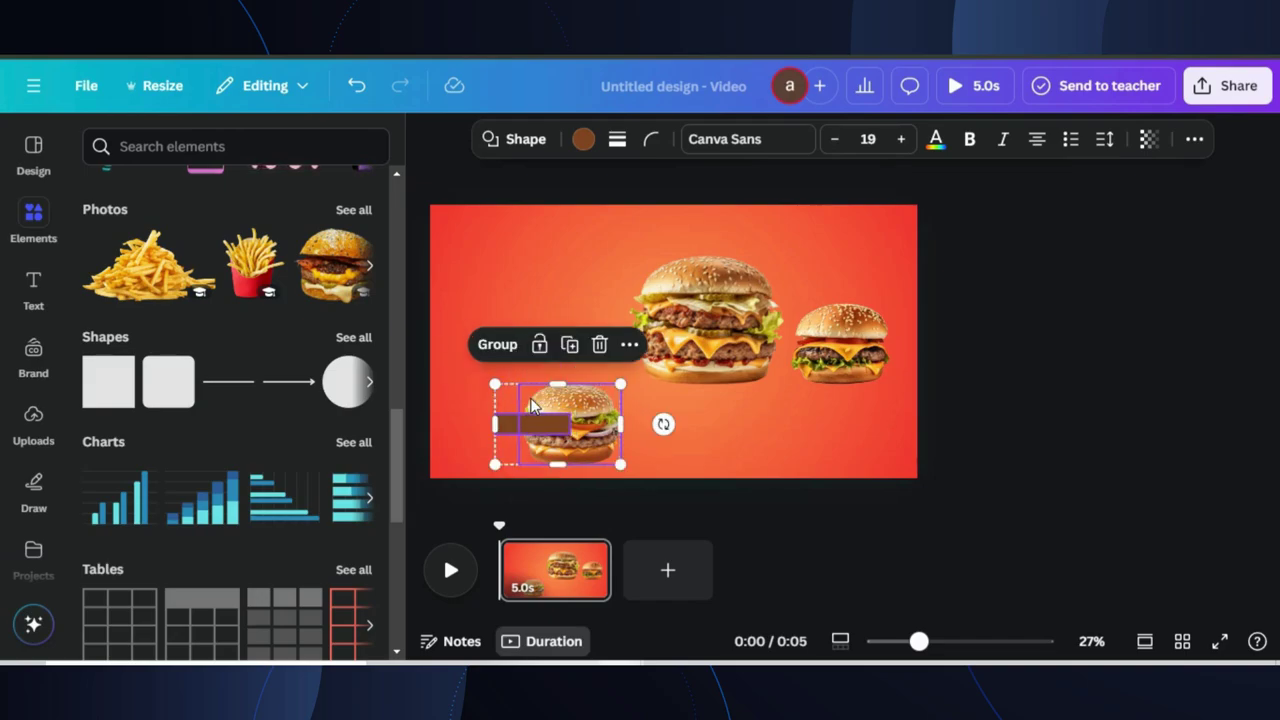
pyautogui.click(475, 308)
pyautogui.click(514, 423)
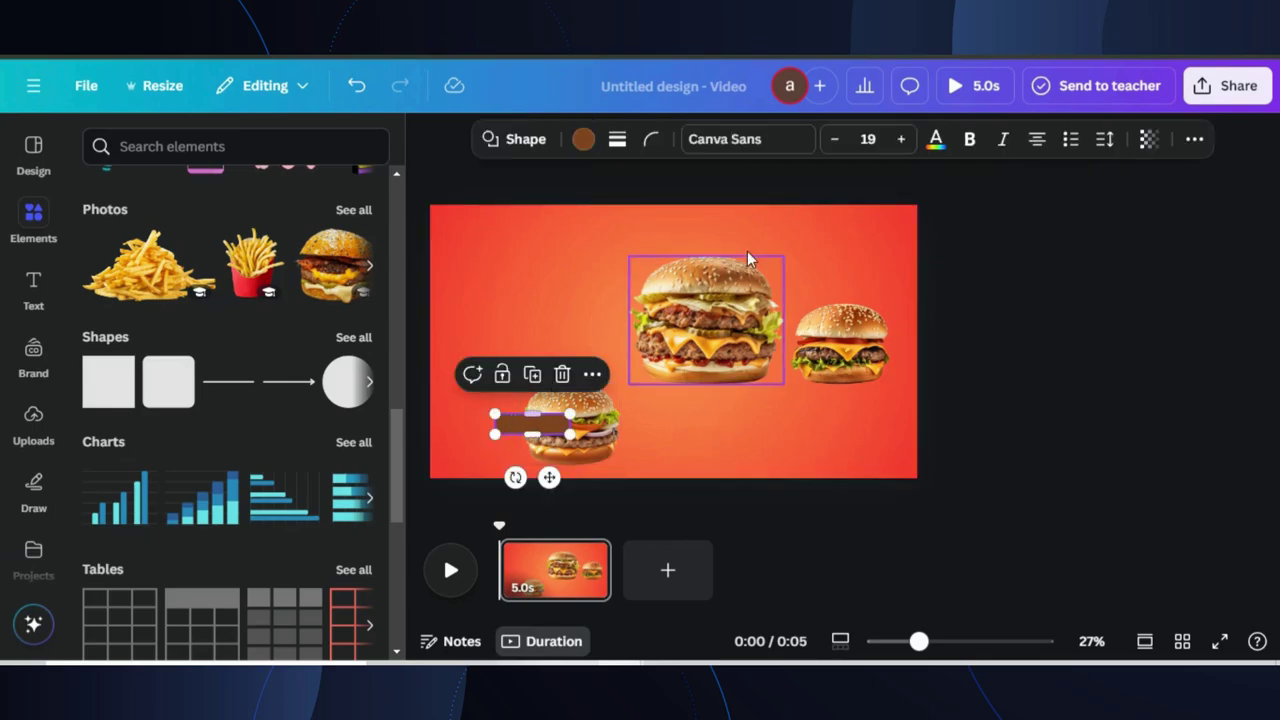
pyautogui.click(1148, 139)
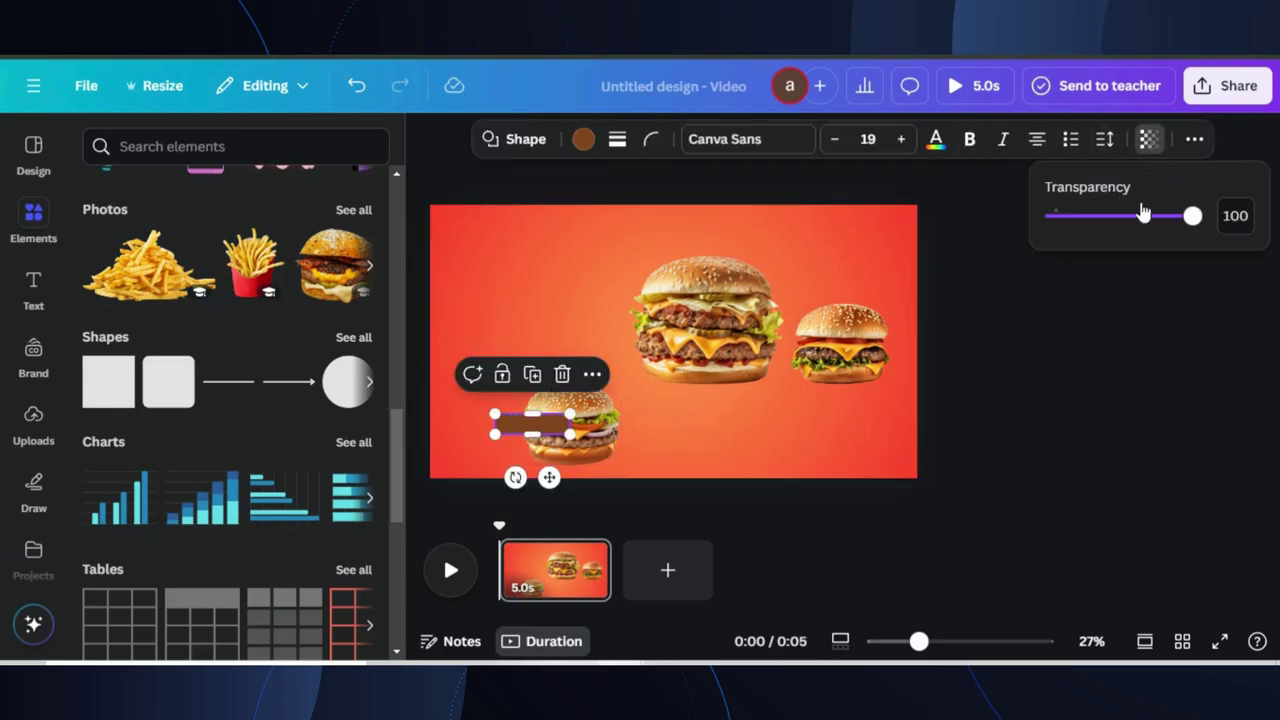
pyautogui.click(1075, 219)
pyautogui.moveTo(1075, 219); pyautogui.dragTo(1035, 219)
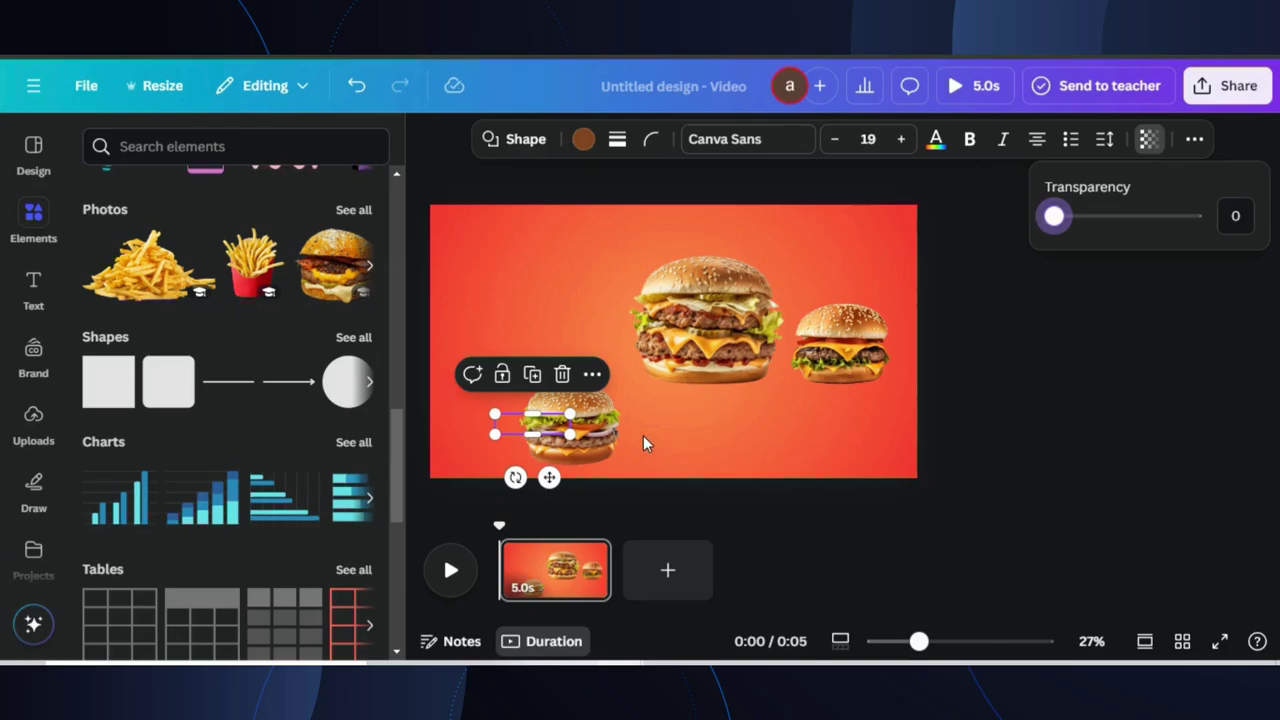
# Duplicate the transparent bar twice, making the copies thinner and placing one over the left side of each of the other two burgers.
pyautogui.click(532, 374)
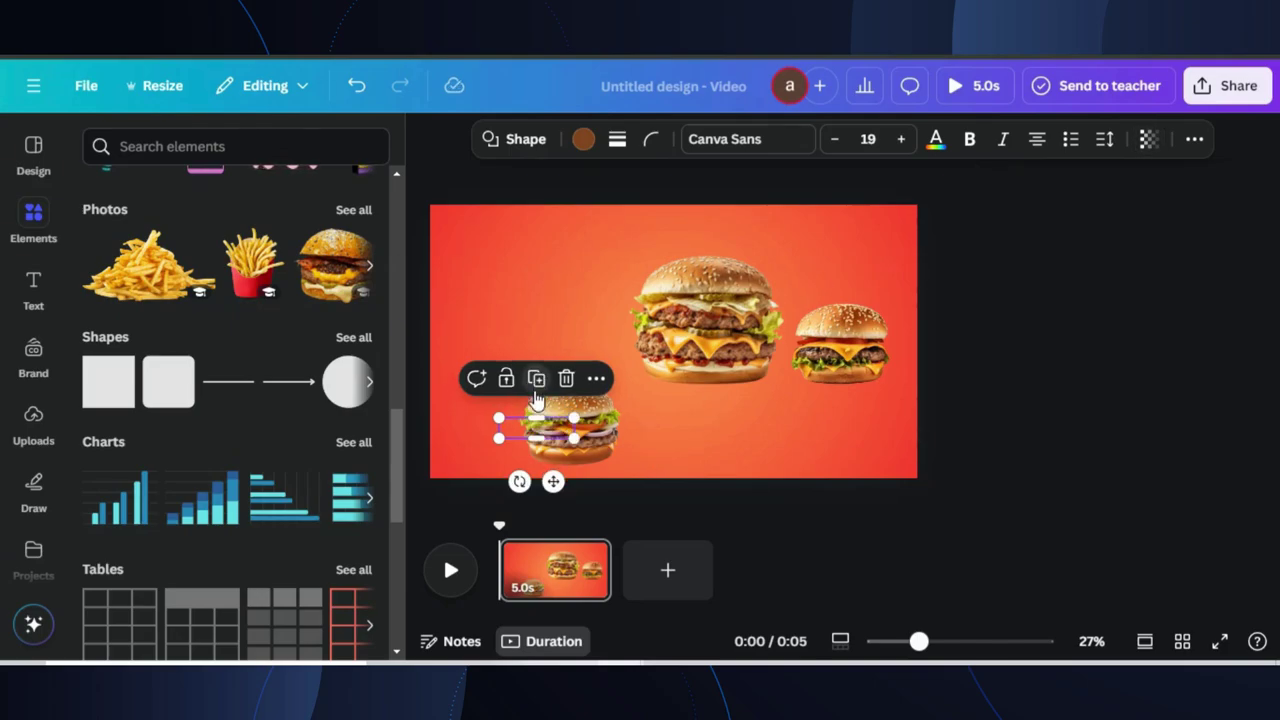
pyautogui.moveTo(536, 418)
pyautogui.mouseDown()
pyautogui.moveTo(540, 403)
pyautogui.moveTo(547, 427)
pyautogui.mouseUp()
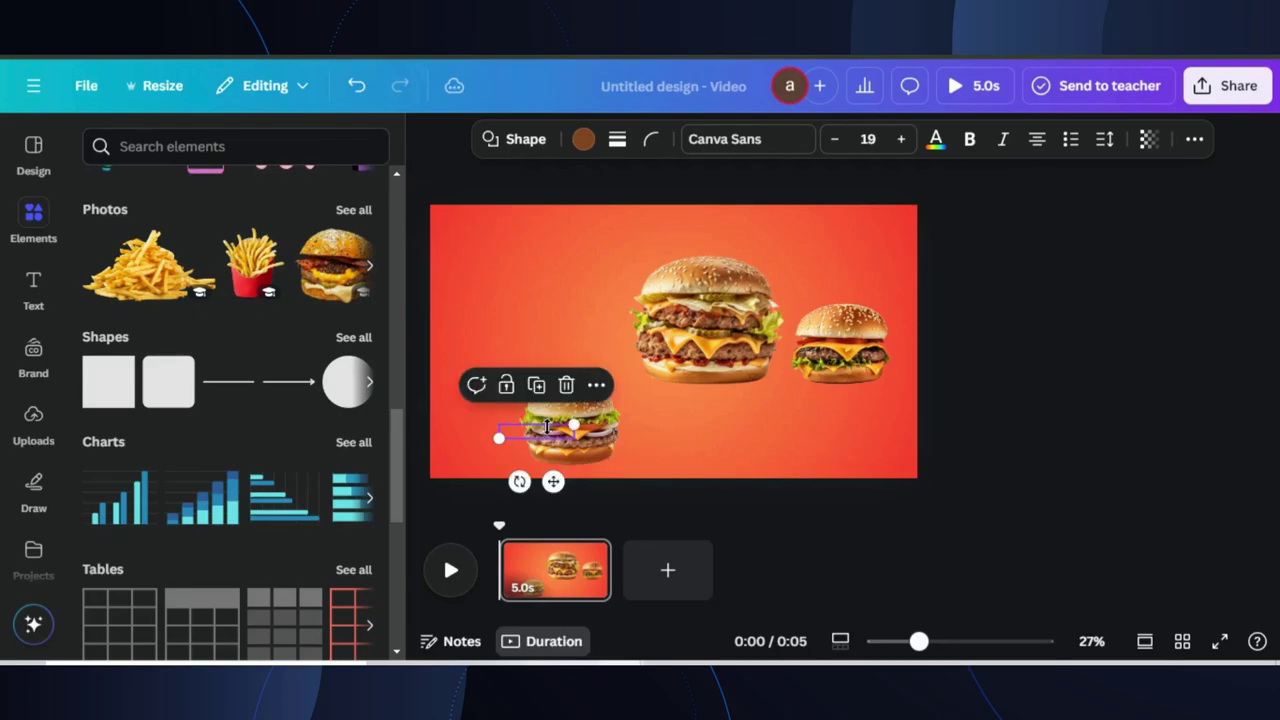
pyautogui.moveTo(556, 483); pyautogui.dragTo(653, 370)
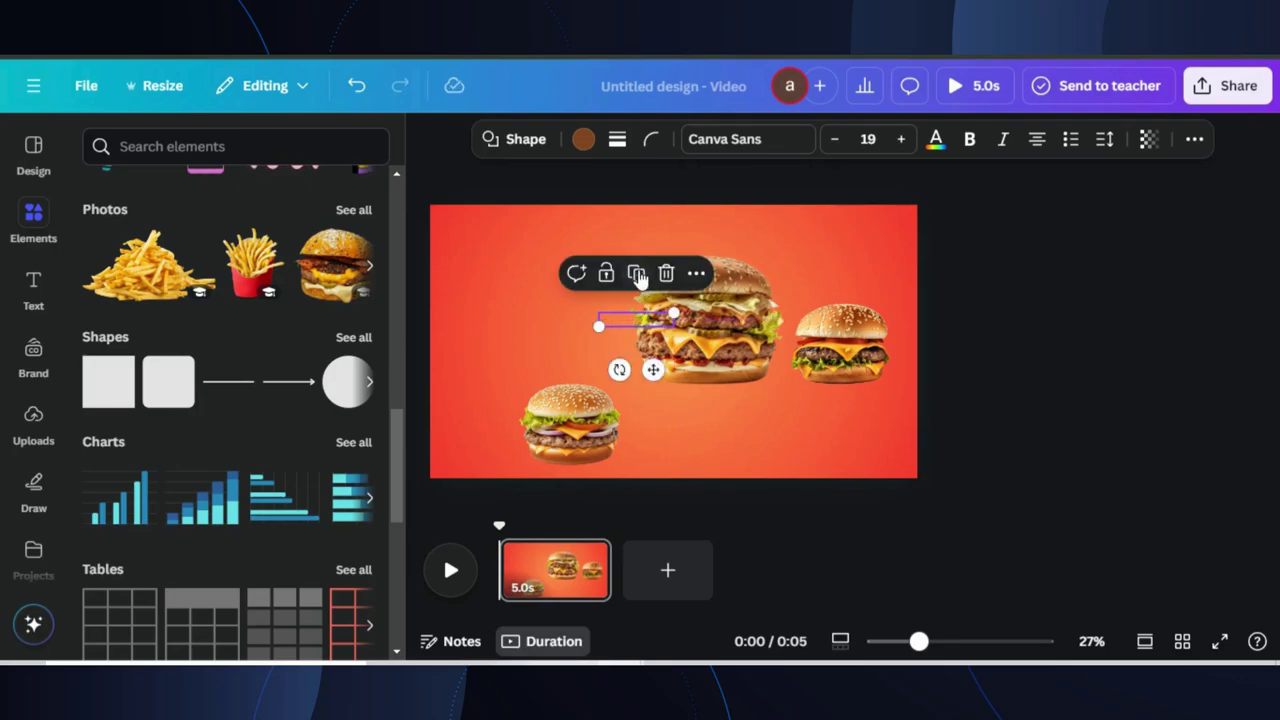
pyautogui.click(637, 274)
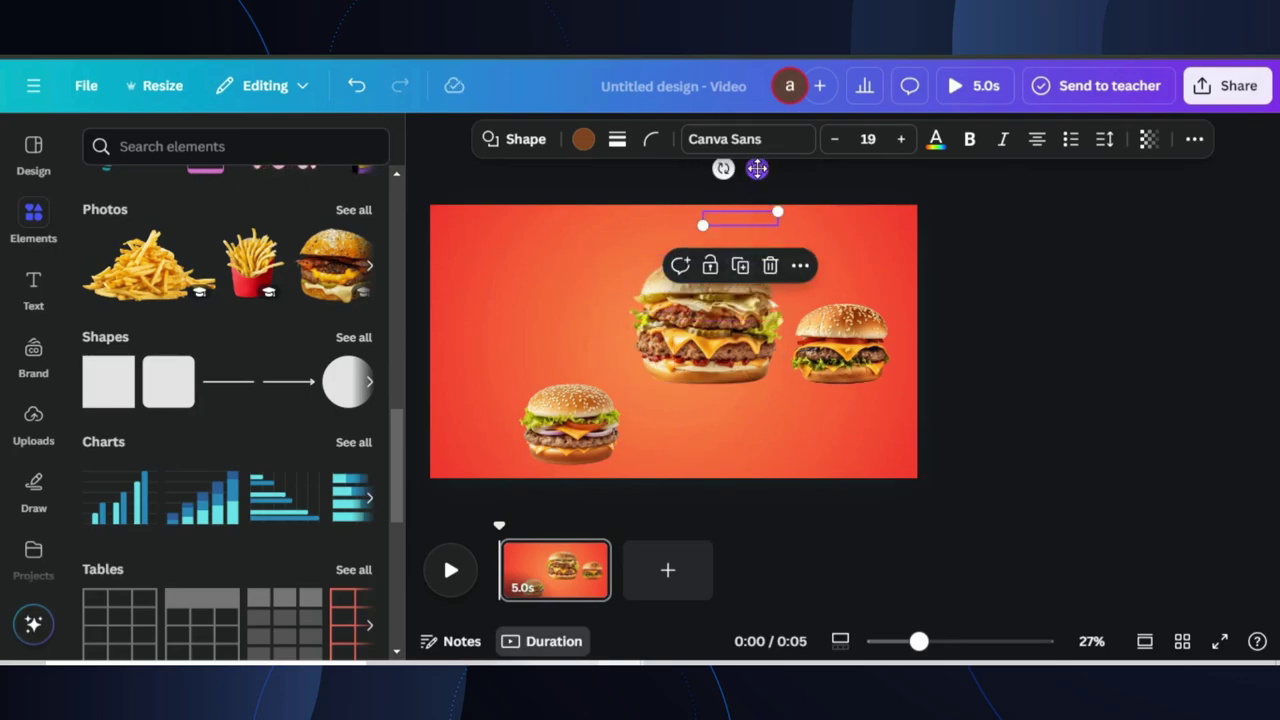
pyautogui.moveTo(757, 168); pyautogui.dragTo(826, 296)
# Group the double-patty burger with its transparent bar and move the group toward the upper left of the canvas.
pyautogui.moveTo(588, 256); pyautogui.dragTo(700, 345)
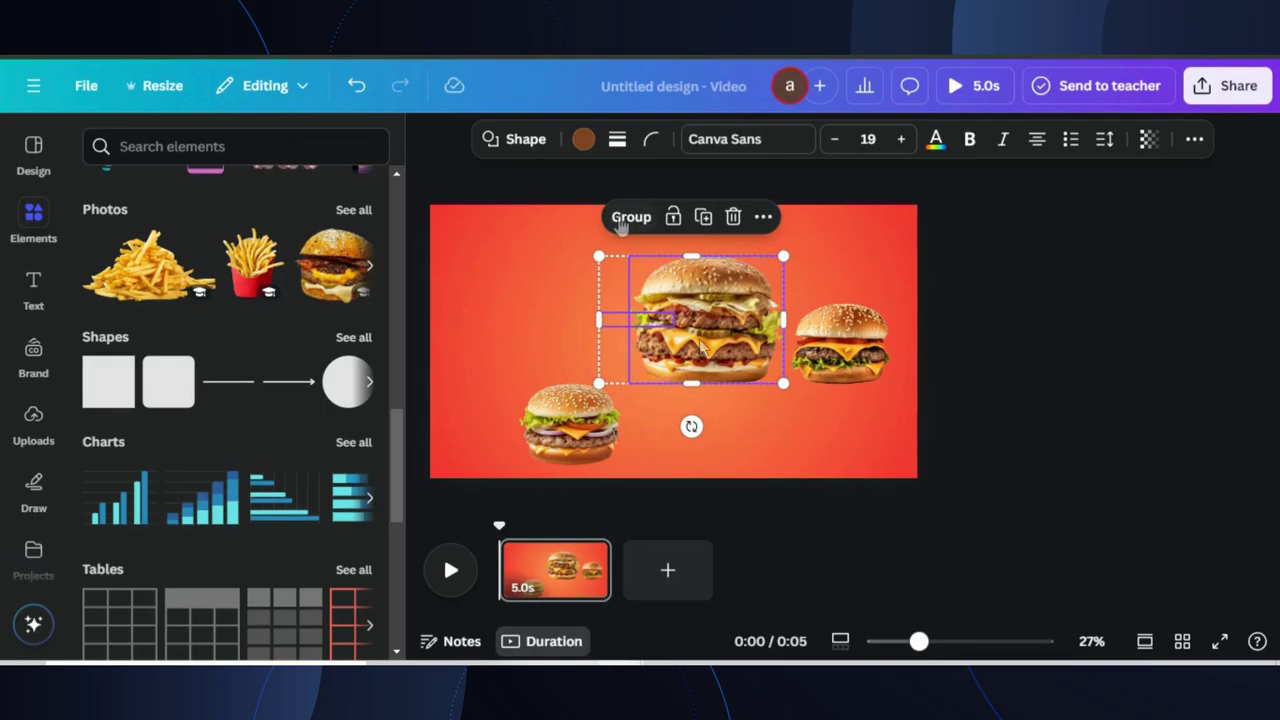
pyautogui.click(622, 218)
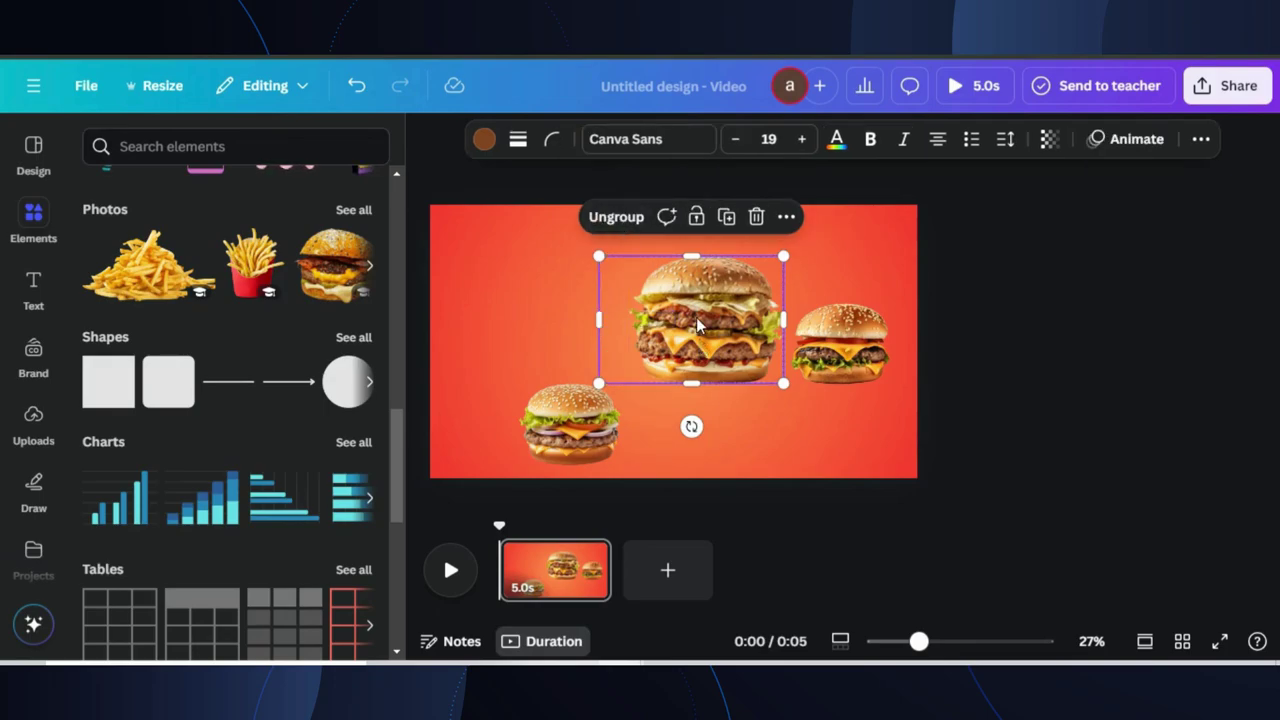
pyautogui.moveTo(698, 325); pyautogui.dragTo(618, 290)
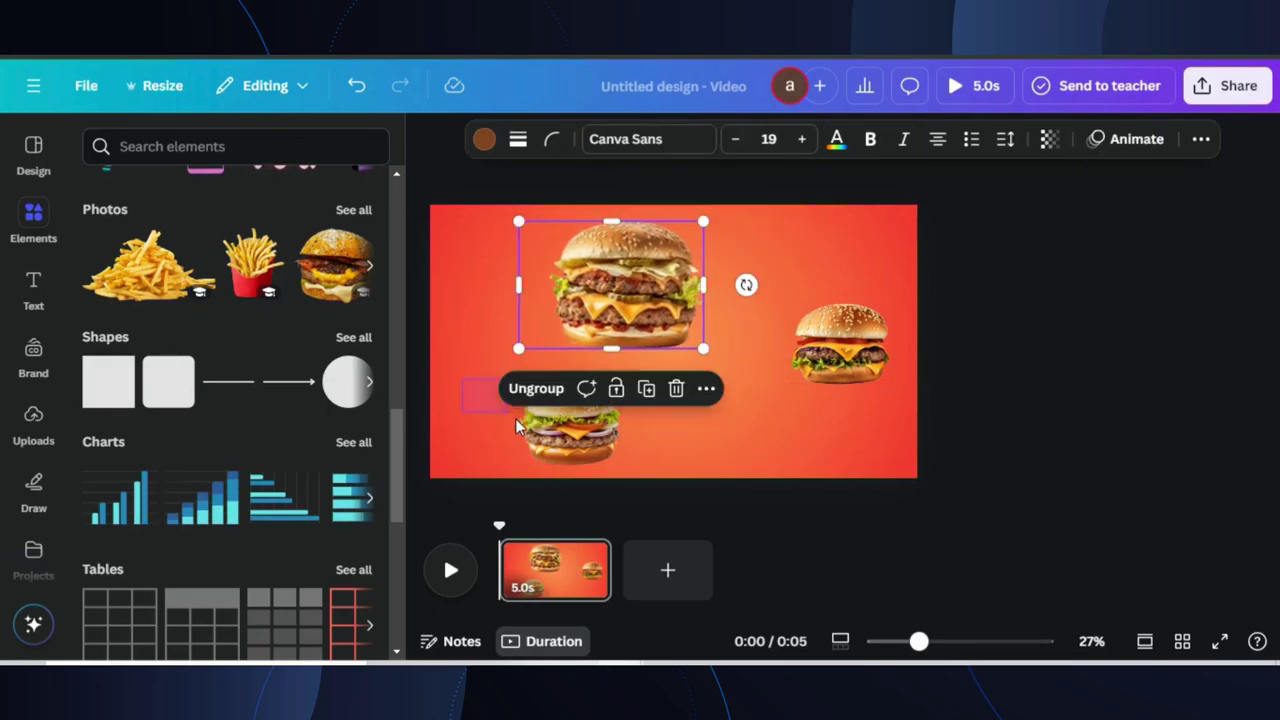
# Group the lower-left burger and the right burger each with its own transparent bar.
pyautogui.click(547, 449)
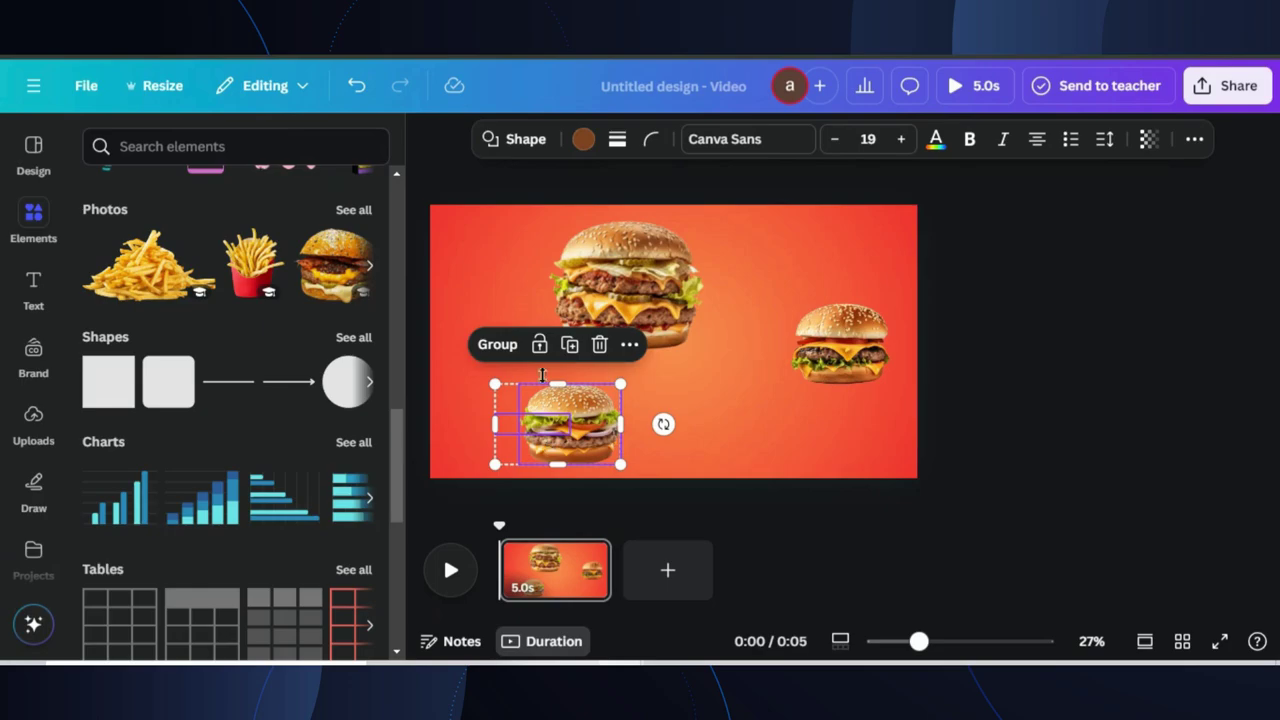
pyautogui.click(497, 343)
pyautogui.moveTo(766, 293); pyautogui.dragTo(831, 361)
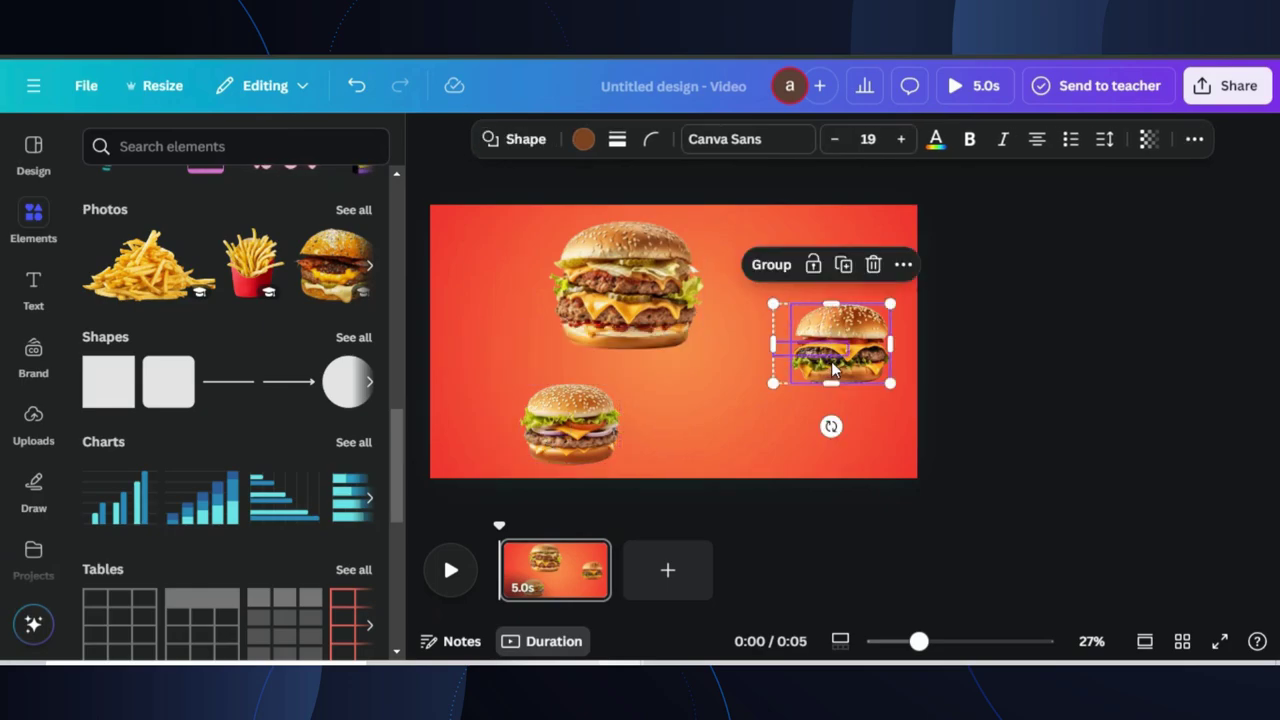
pyautogui.click(792, 396)
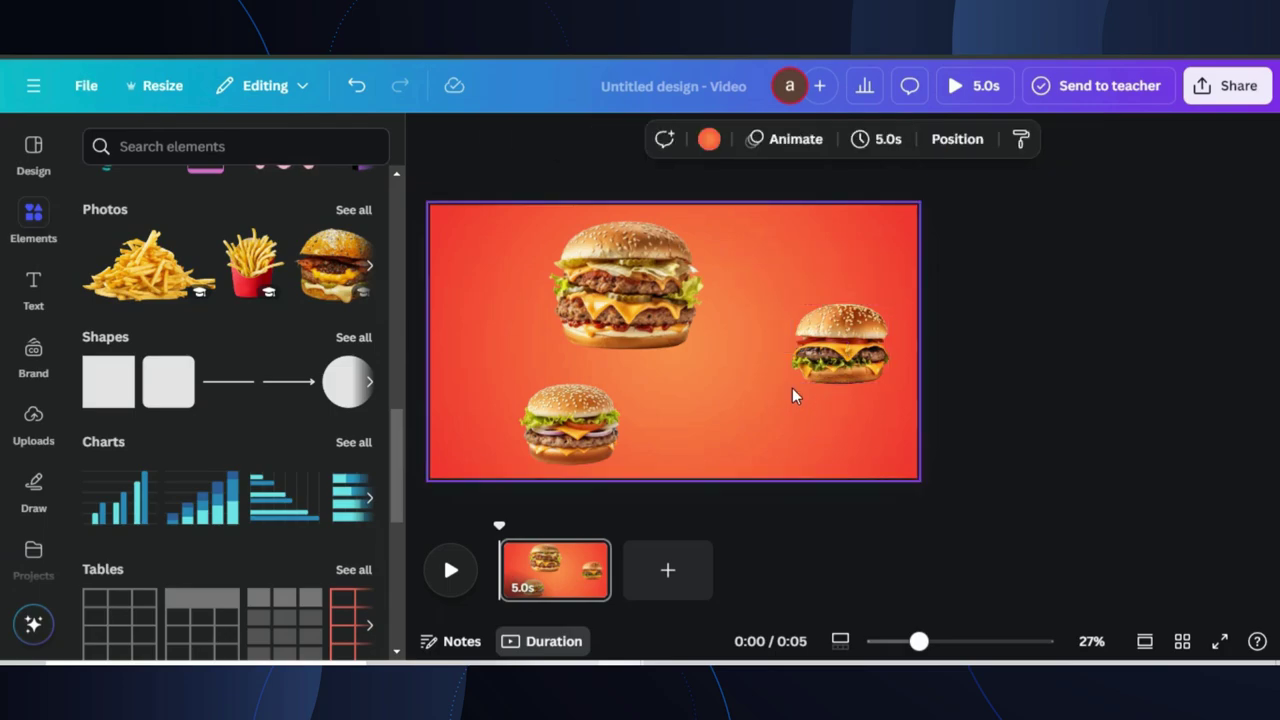
# Shift the transparent bar on the right burger slightly left and group it with that burger.
pyautogui.click(804, 355)
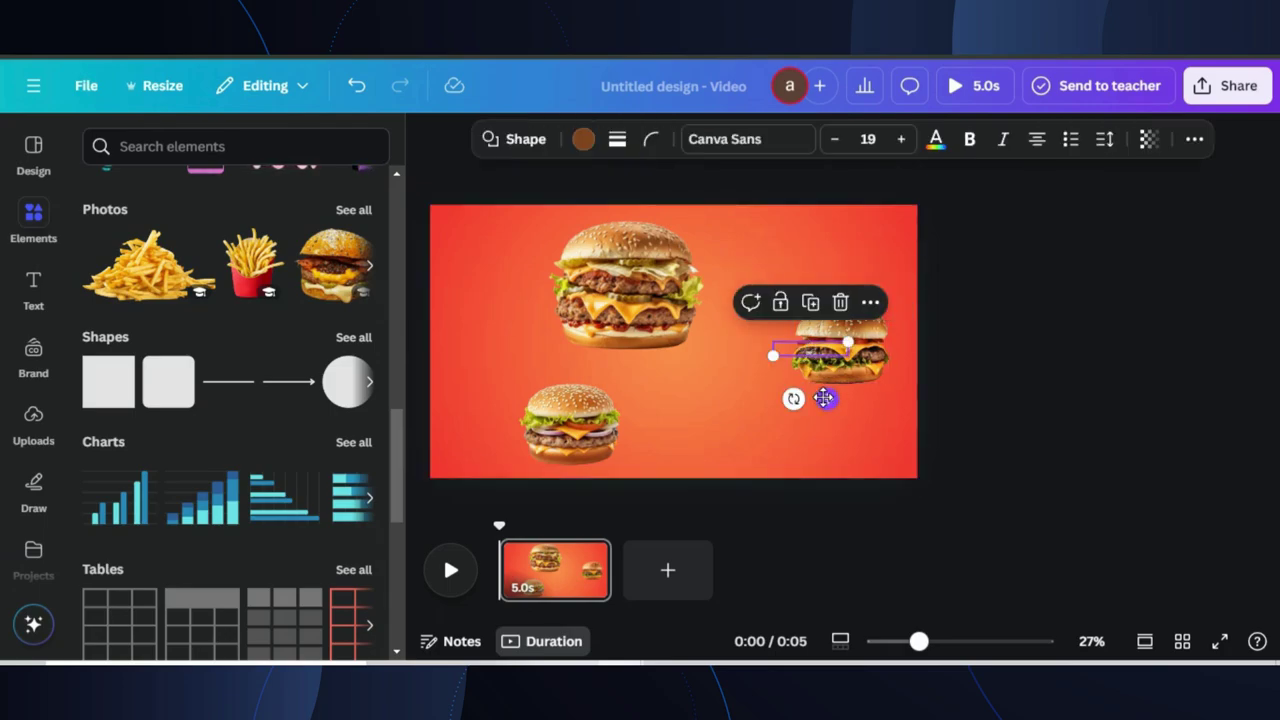
pyautogui.moveTo(823, 398); pyautogui.dragTo(818, 398)
pyautogui.click(733, 417)
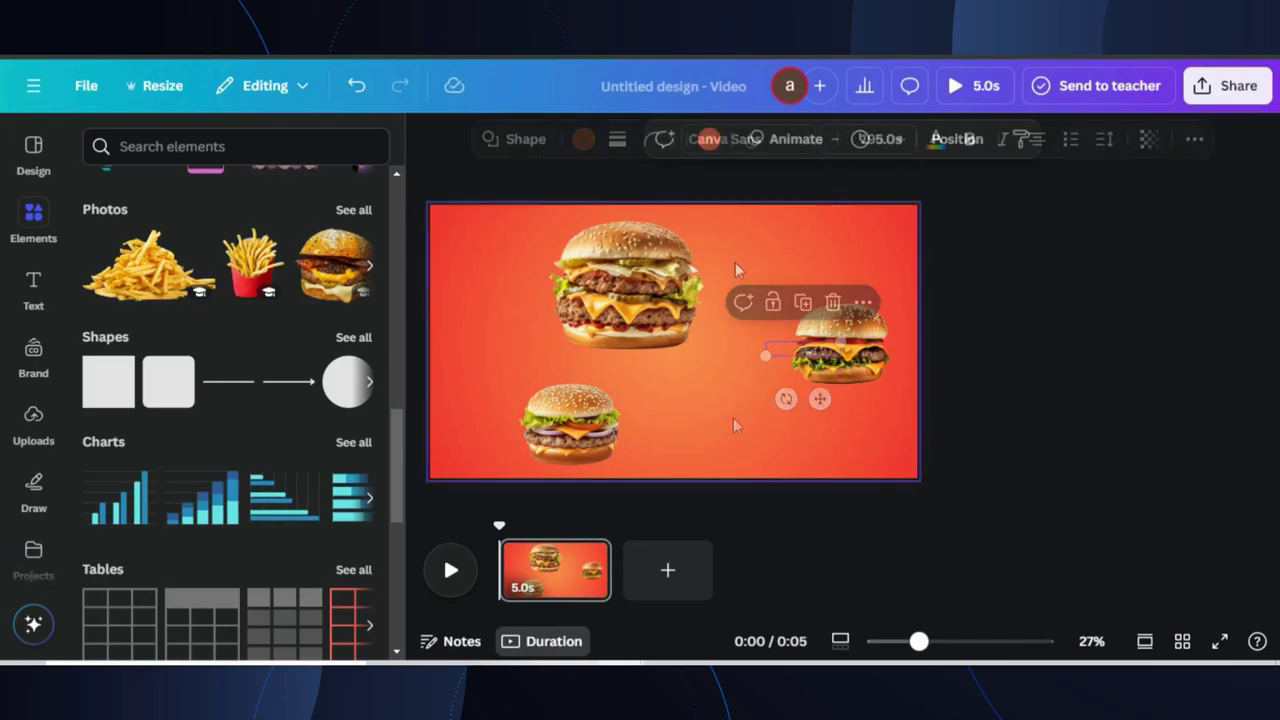
pyautogui.moveTo(734, 262); pyautogui.dragTo(814, 290)
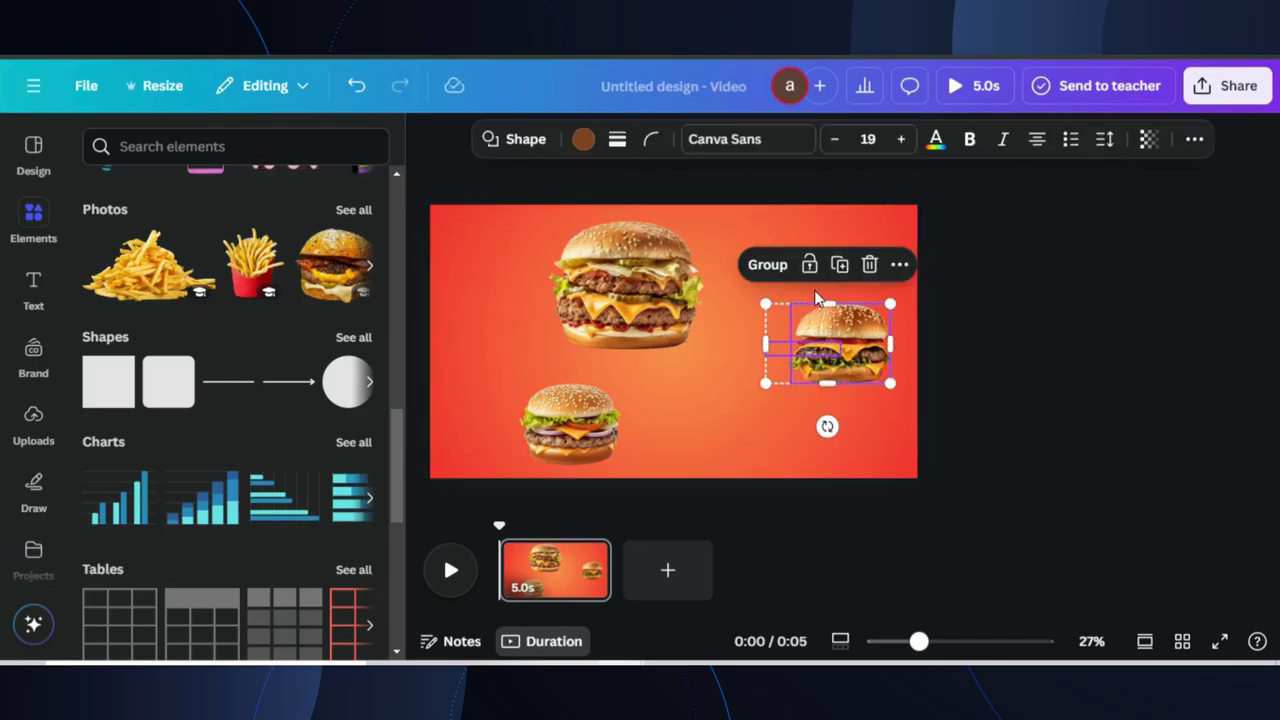
pyautogui.click(768, 264)
# Center the double-patty burger group and place the two smaller burger groups on either side of it, scaling both side groups down slightly.
pyautogui.moveTo(639, 294); pyautogui.dragTo(692, 366)
pyautogui.moveTo(555, 423); pyautogui.dragTo(537, 378)
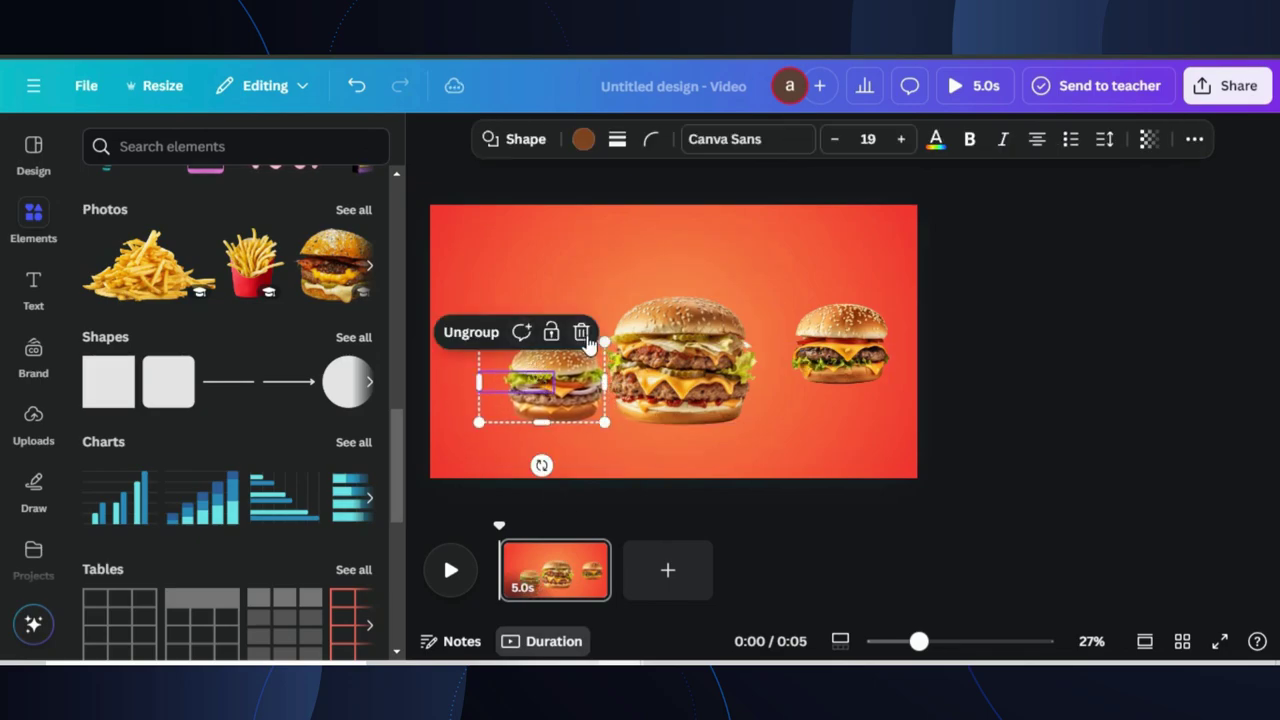
pyautogui.moveTo(596, 344); pyautogui.dragTo(576, 383)
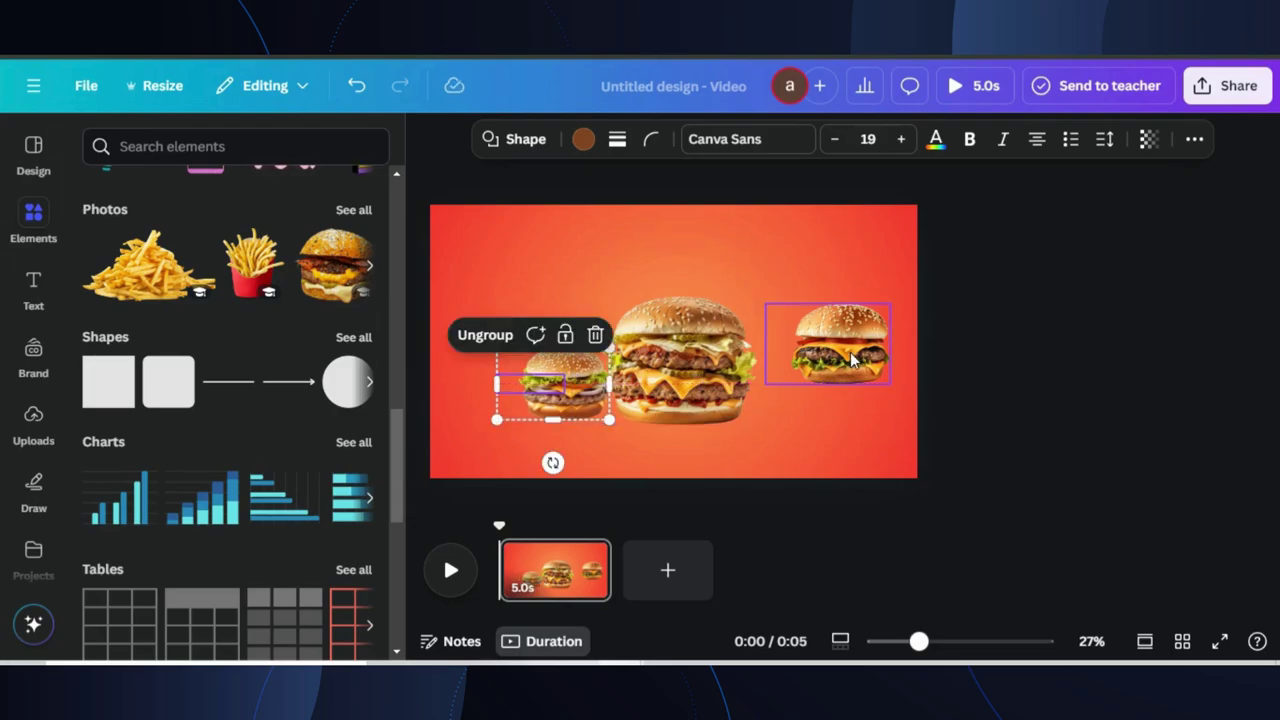
pyautogui.moveTo(852, 362); pyautogui.dragTo(808, 385)
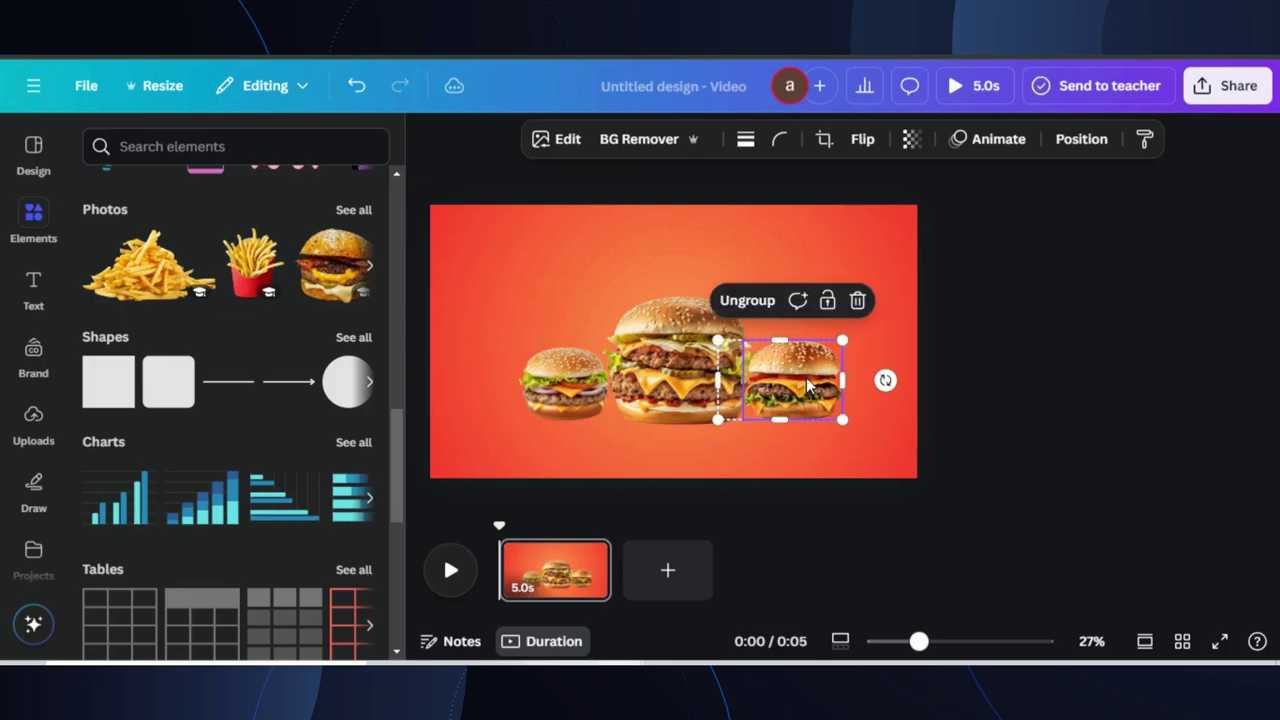
pyautogui.moveTo(840, 343); pyautogui.dragTo(782, 376)
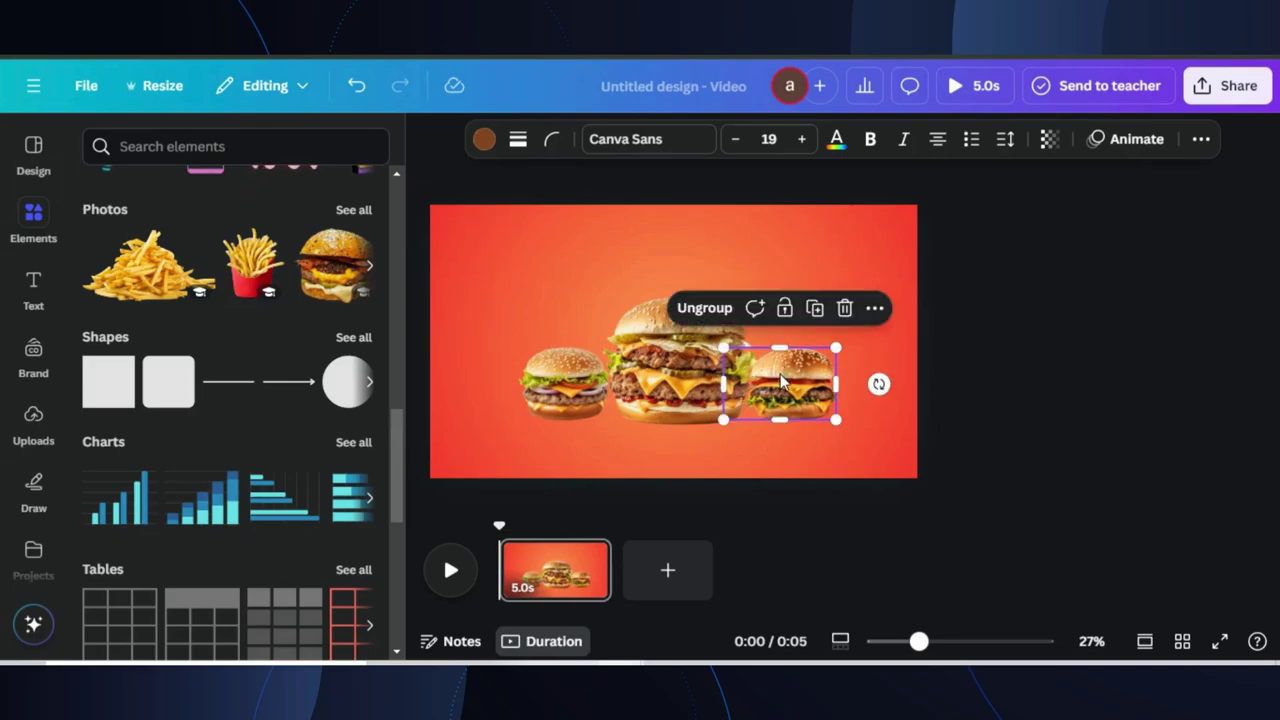
# Move the double-patty burger group to the top of the layer order.
pyautogui.click(1201, 141)
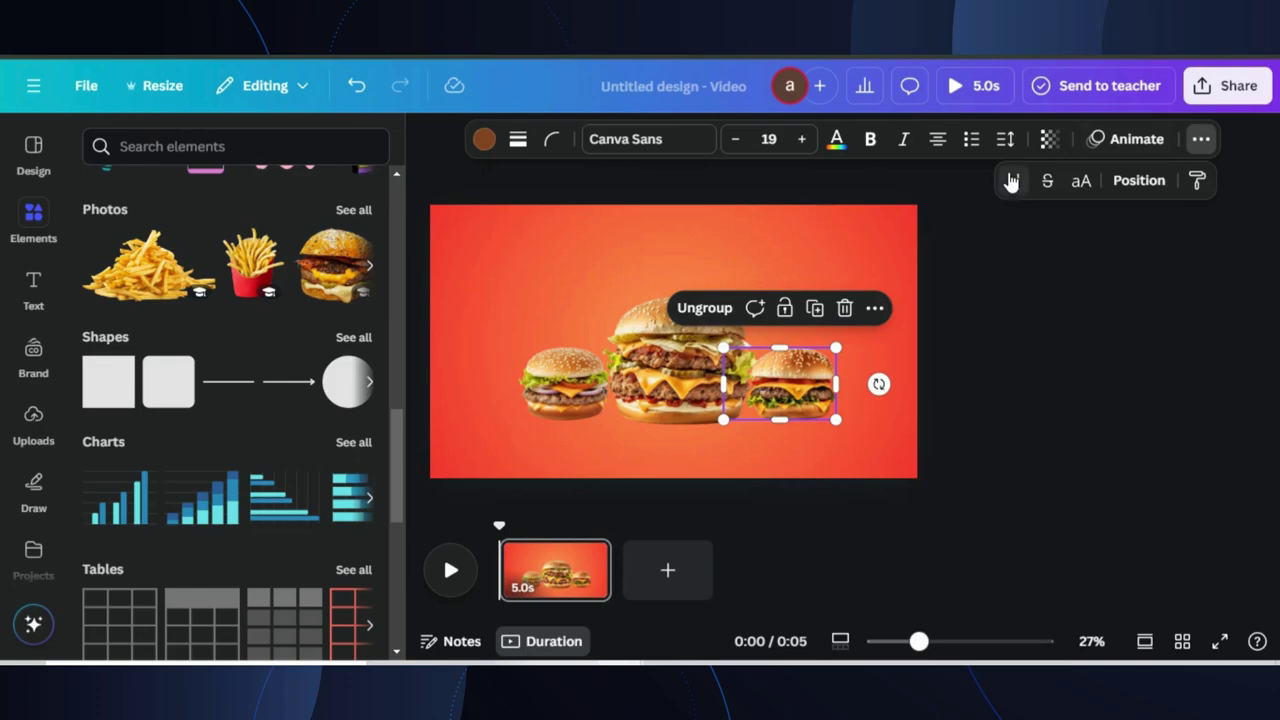
pyautogui.click(1140, 181)
pyautogui.click(303, 191)
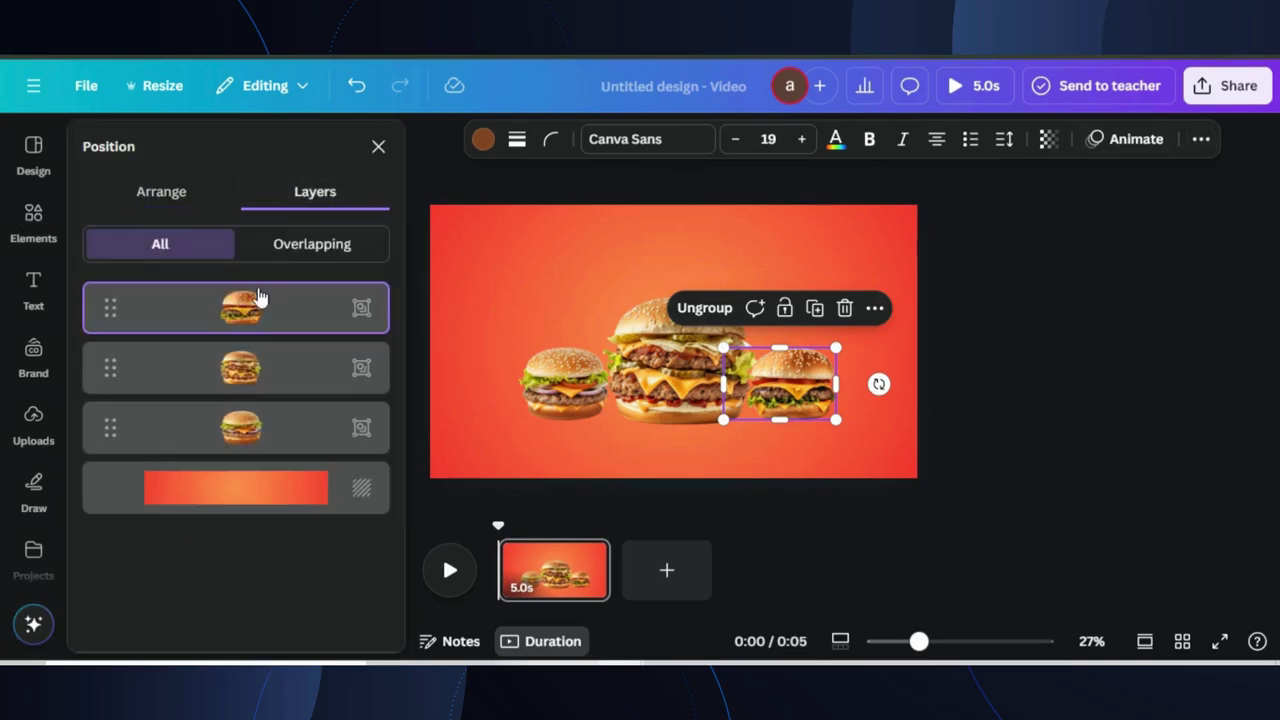
pyautogui.moveTo(274, 376); pyautogui.dragTo(266, 297)
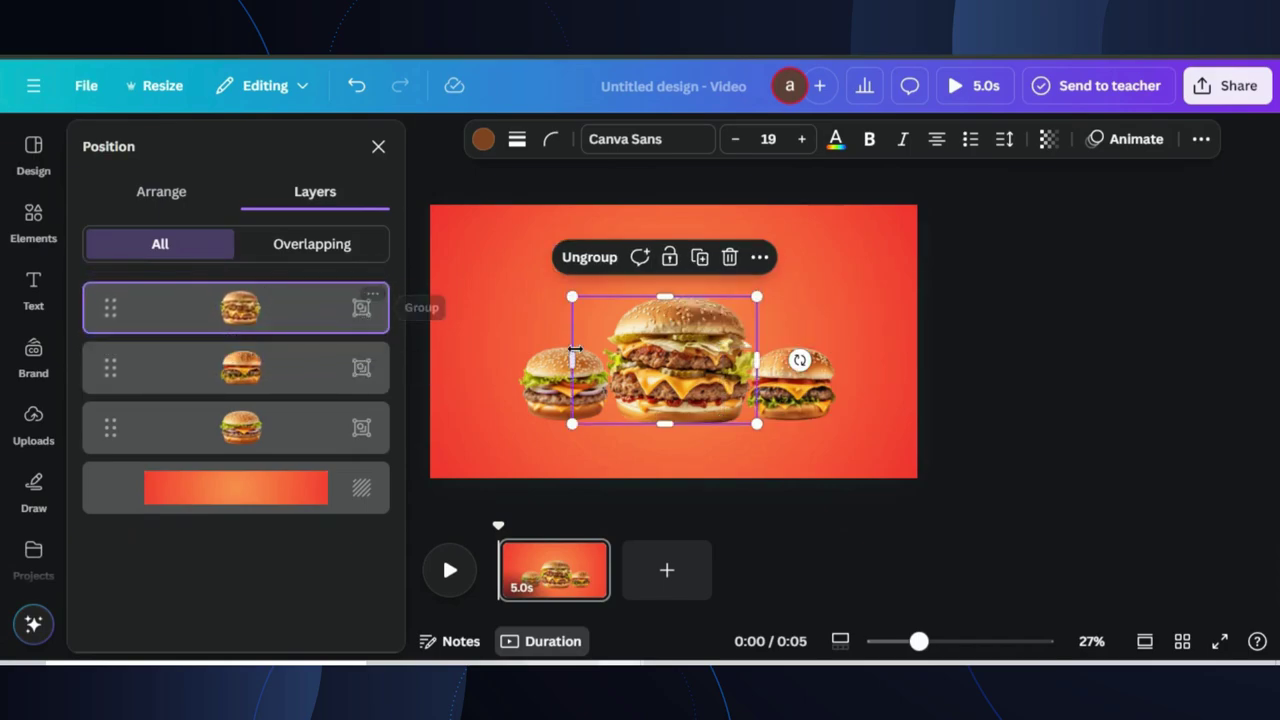
pyautogui.press('Escape')
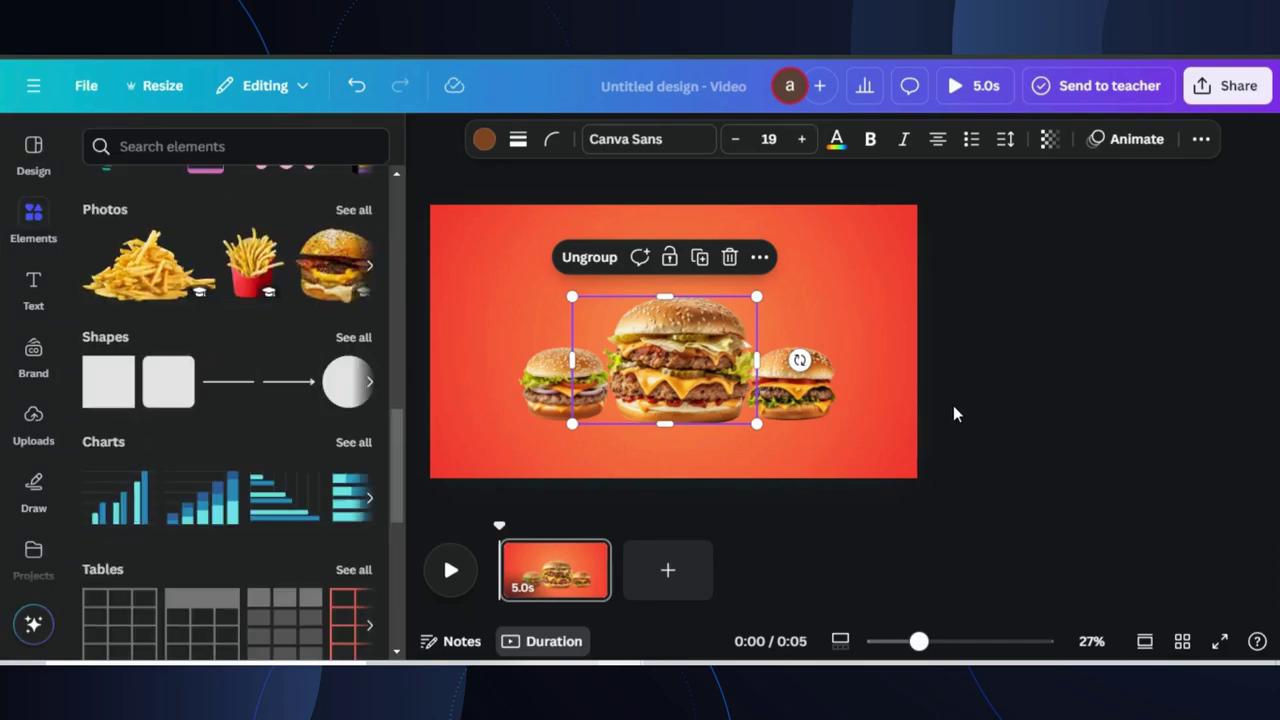
pyautogui.click(953, 405)
# Apply the Stomp animation, set to play on enter, to the double-patty burger photo inside its group.
pyautogui.click(736, 397)
pyautogui.click(736, 397)
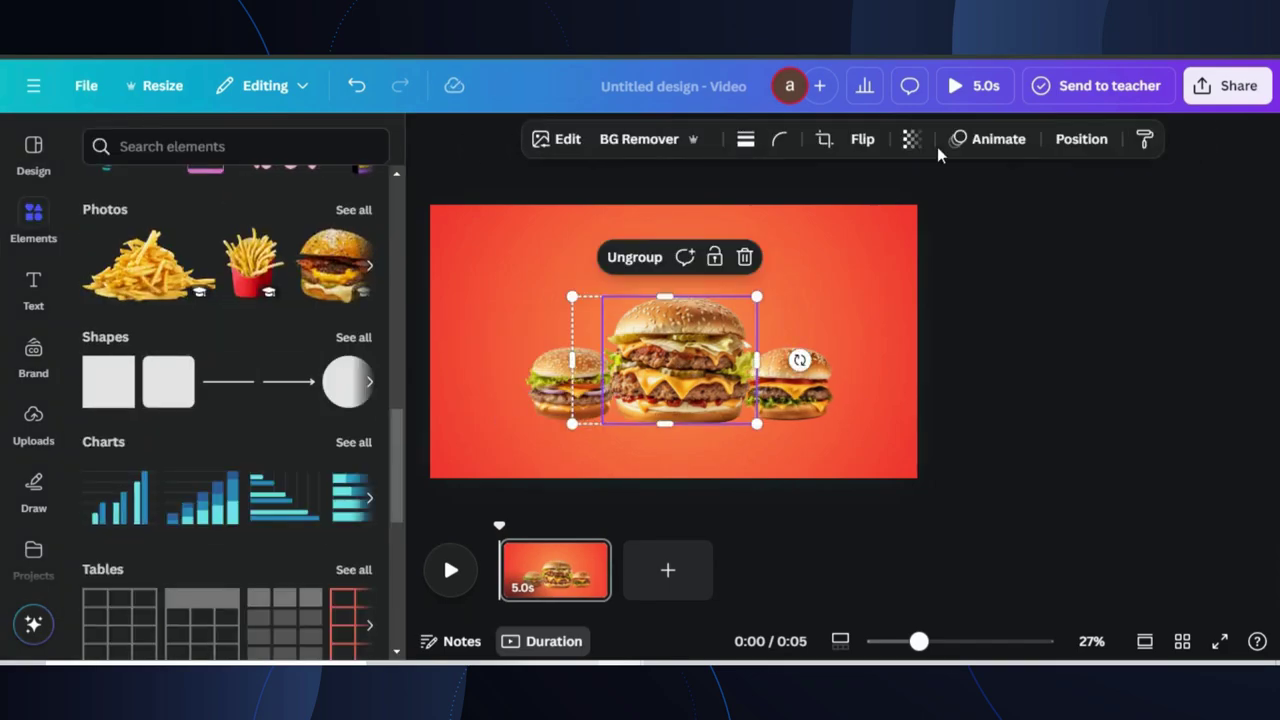
pyautogui.click(991, 143)
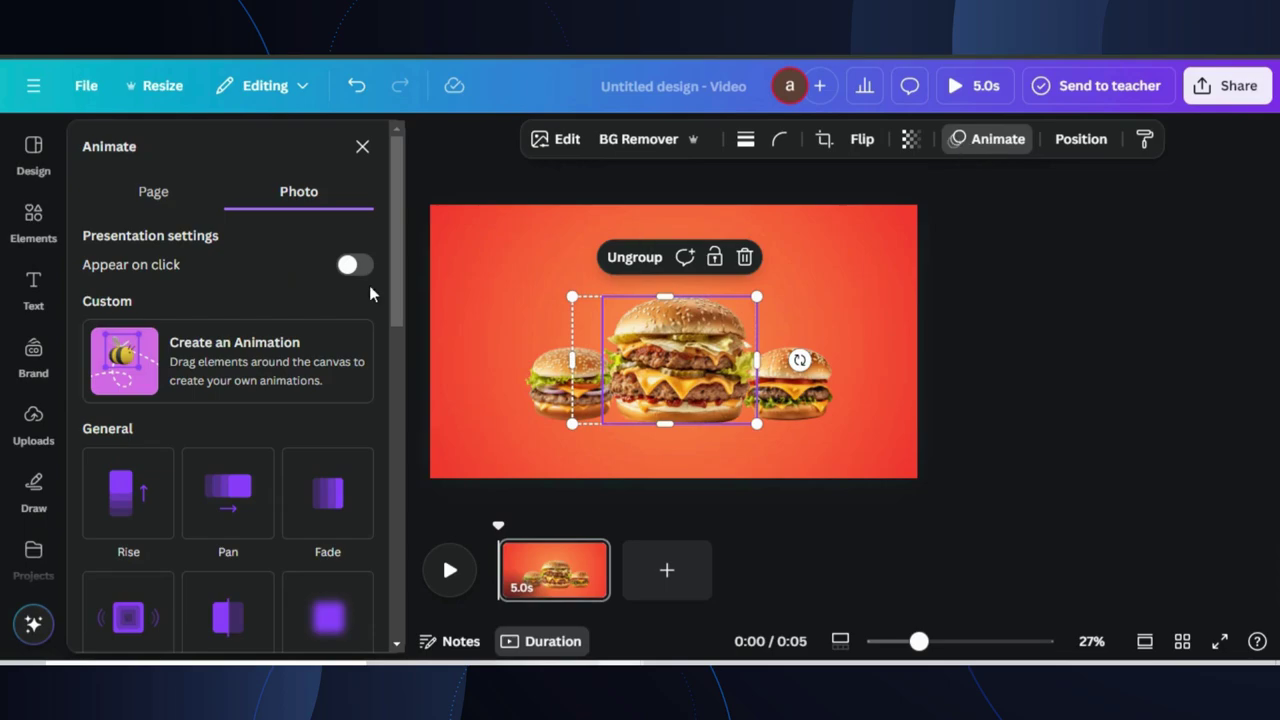
pyautogui.scroll(-6, 223, 394)
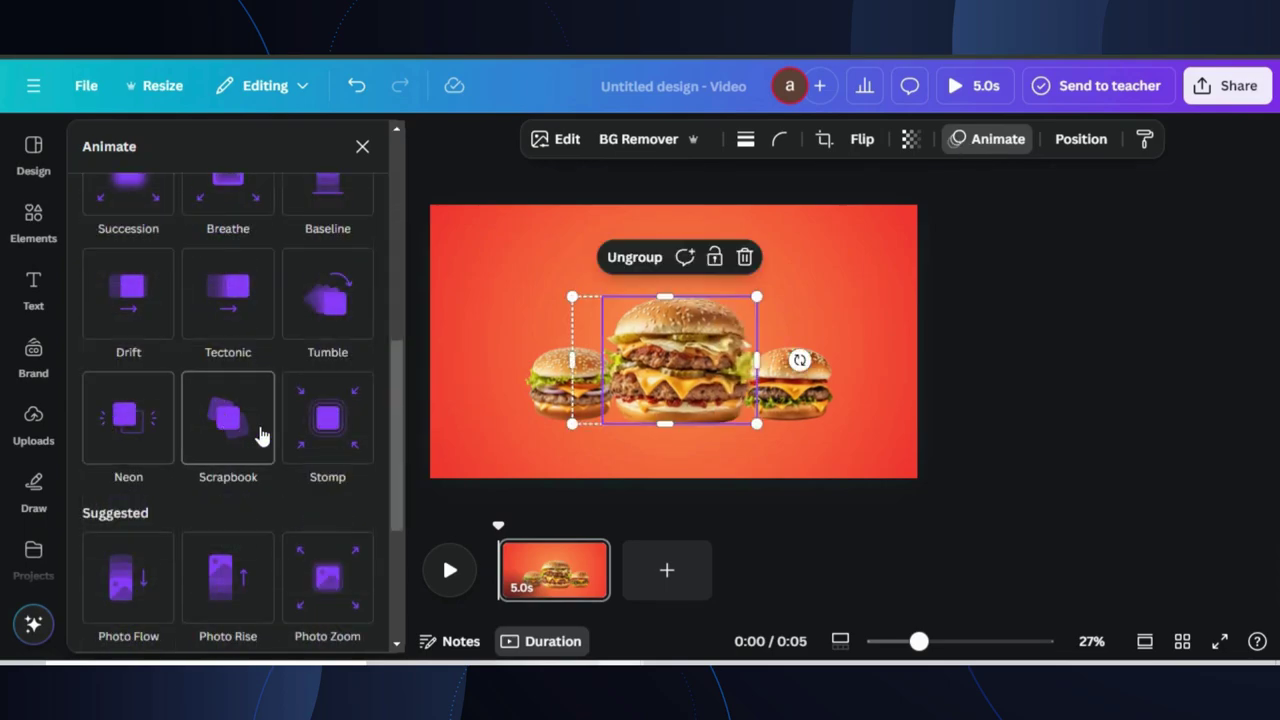
pyautogui.click(337, 426)
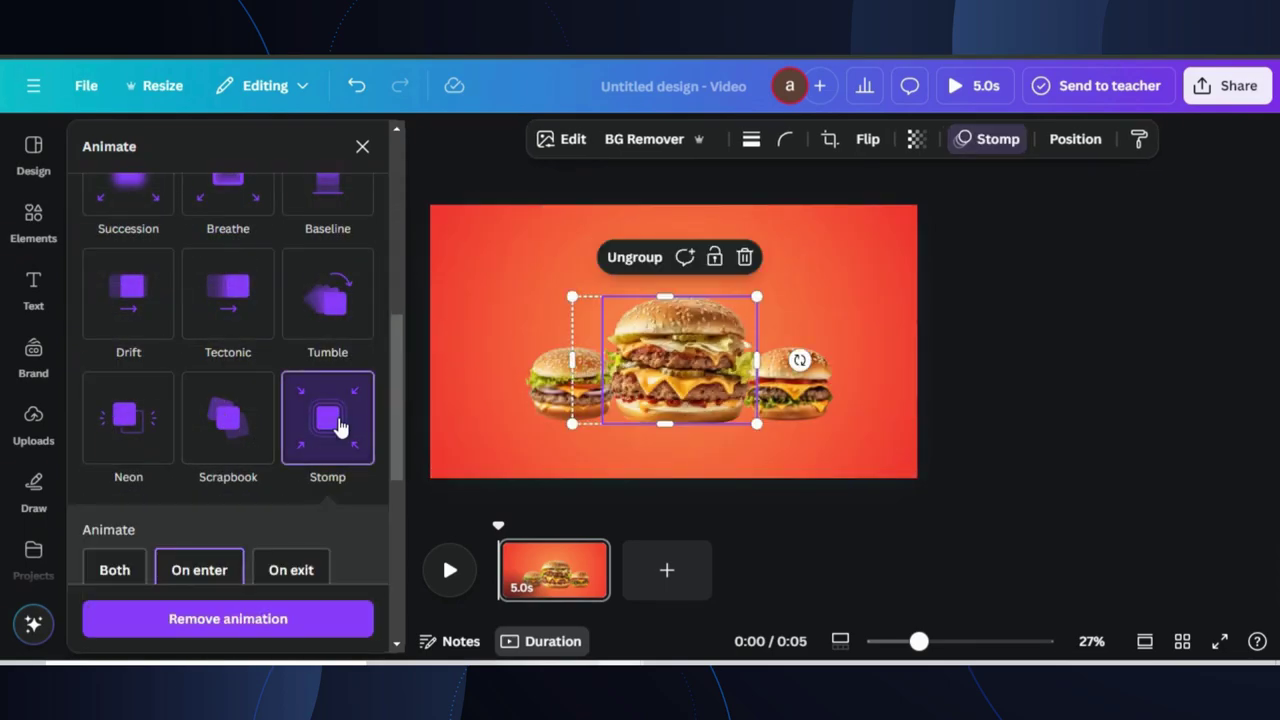
pyautogui.scroll(-3, 160, 557)
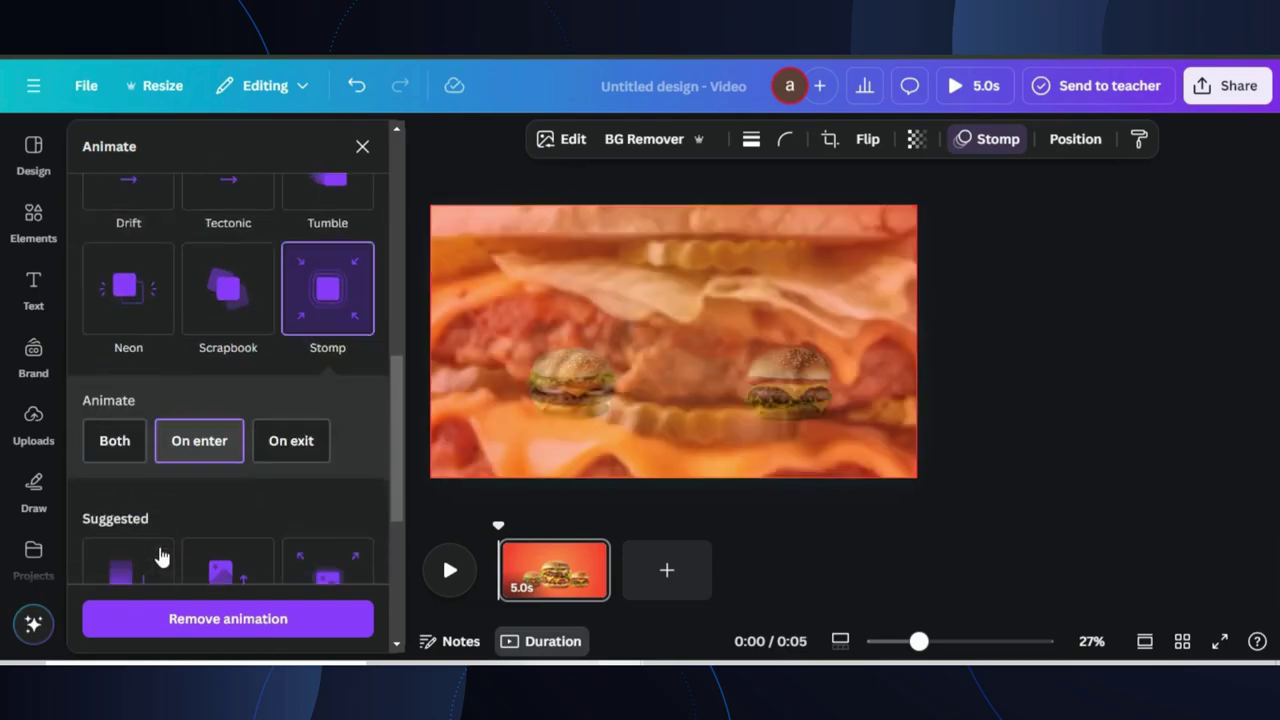
pyautogui.scroll(-3, 198, 440)
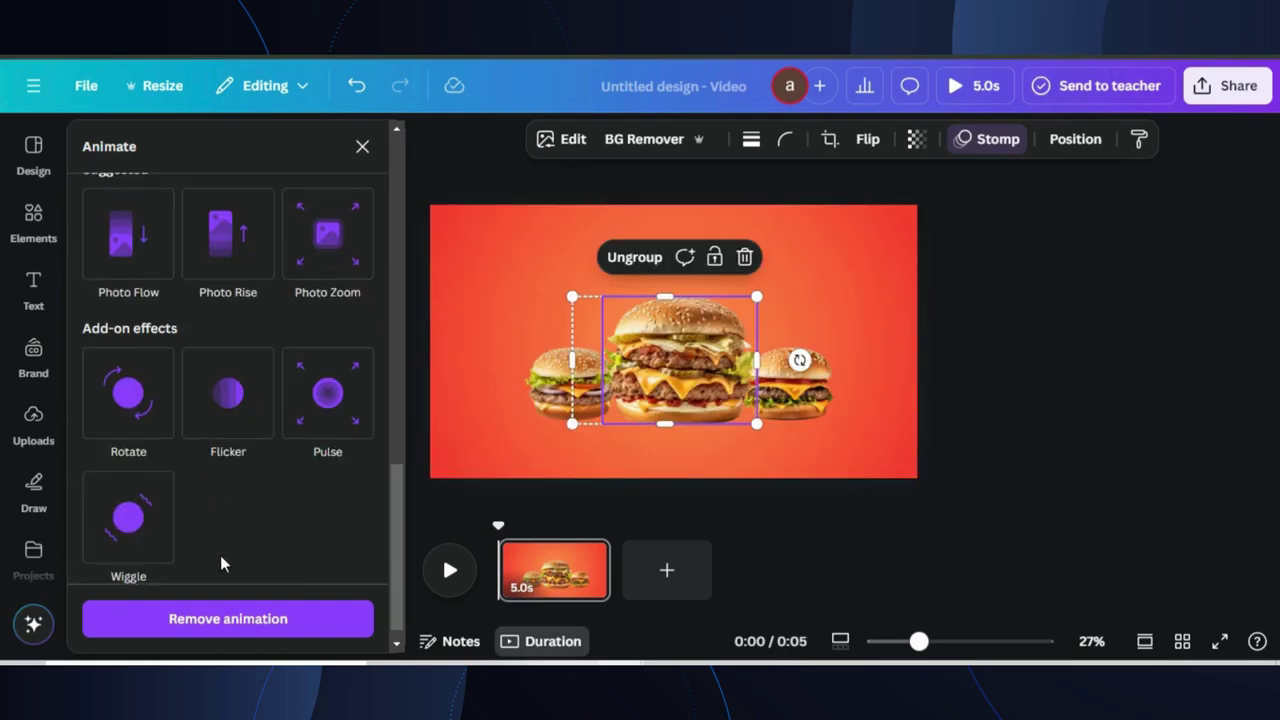
# Apply an on-enter Baseline animation with leftward direction and reduced speed to the transparent bar over the left burger.
pyautogui.click(508, 378)
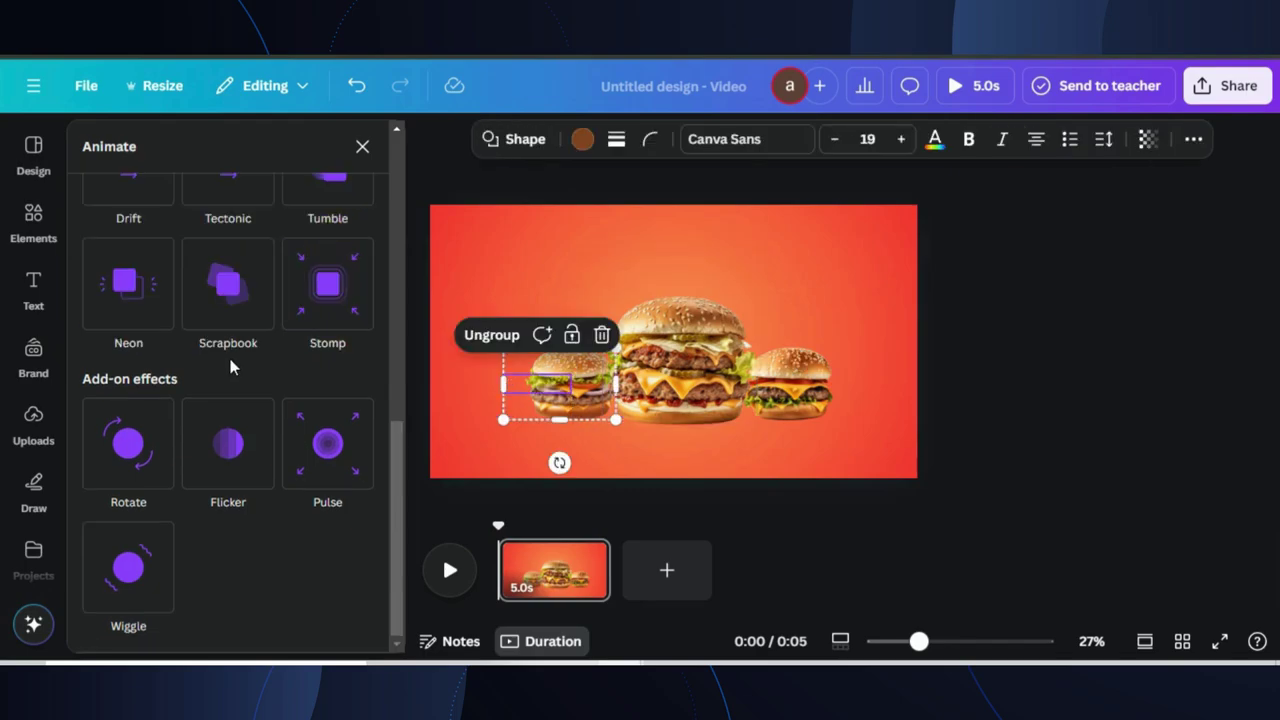
pyautogui.scroll(5, 230, 367)
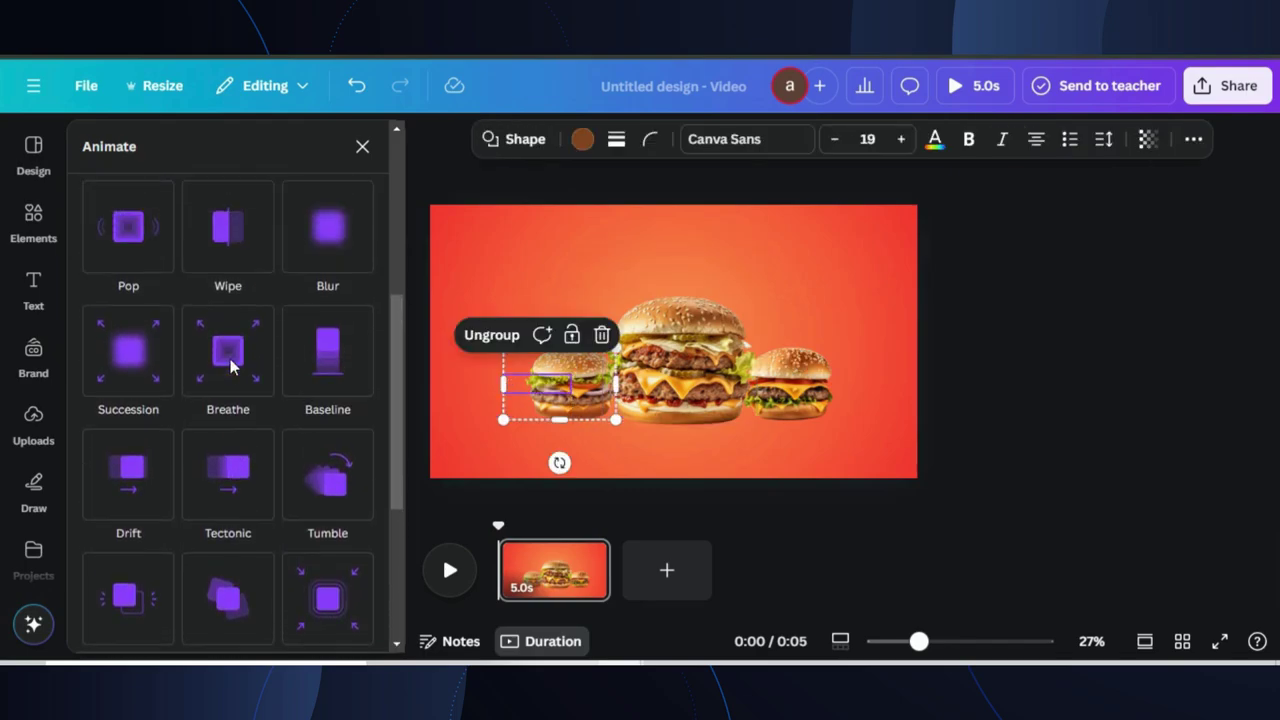
pyautogui.click(232, 366)
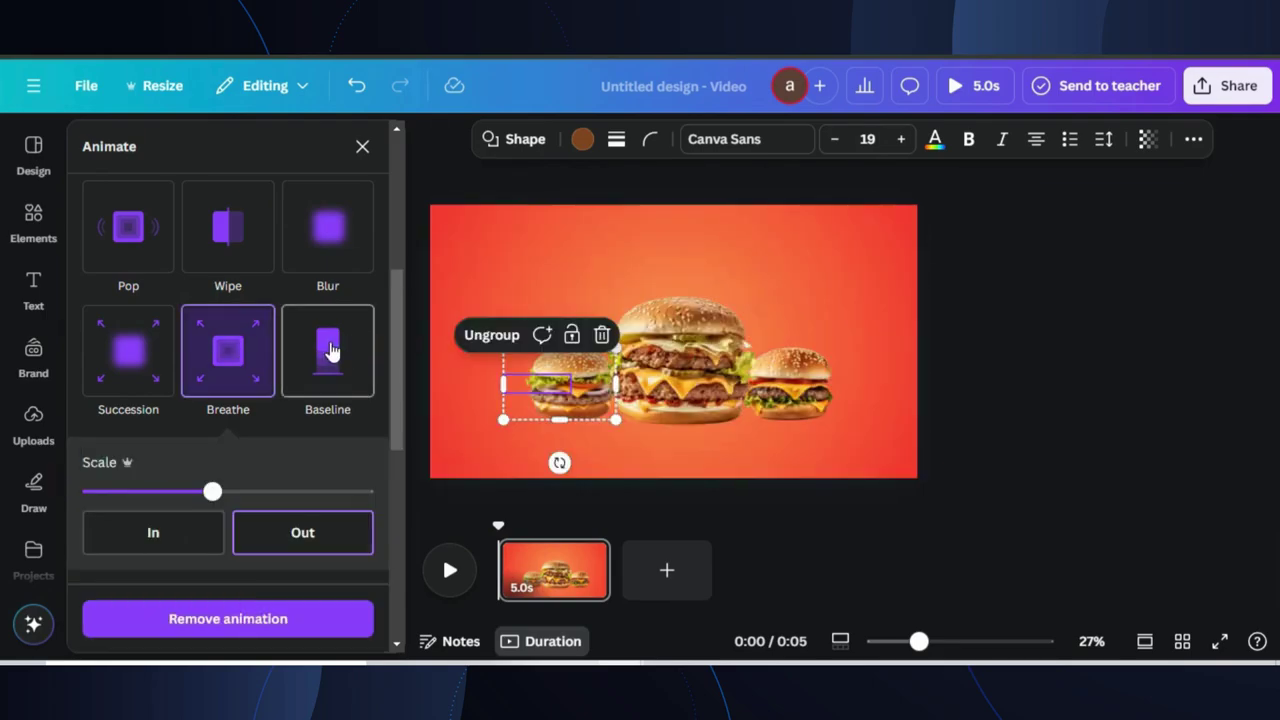
pyautogui.click(330, 350)
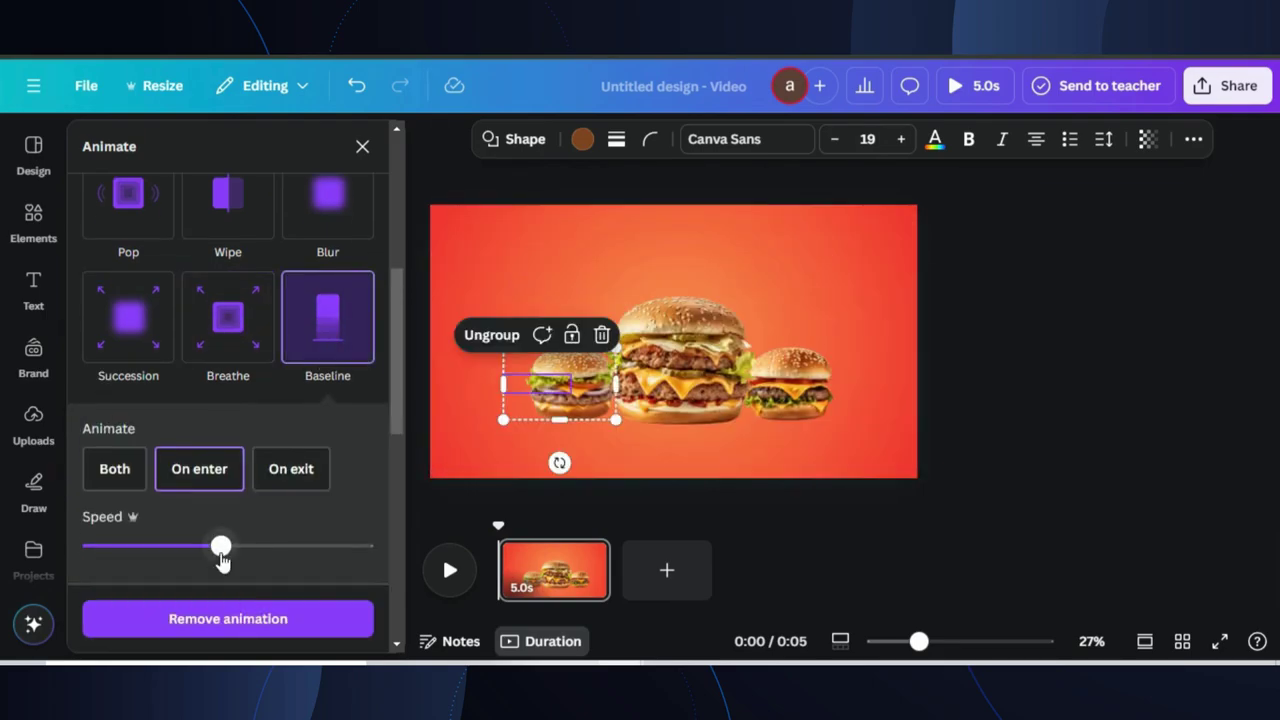
pyautogui.moveTo(222, 560); pyautogui.dragTo(143, 551)
pyautogui.scroll(-3, 177, 271)
pyautogui.click(134, 284)
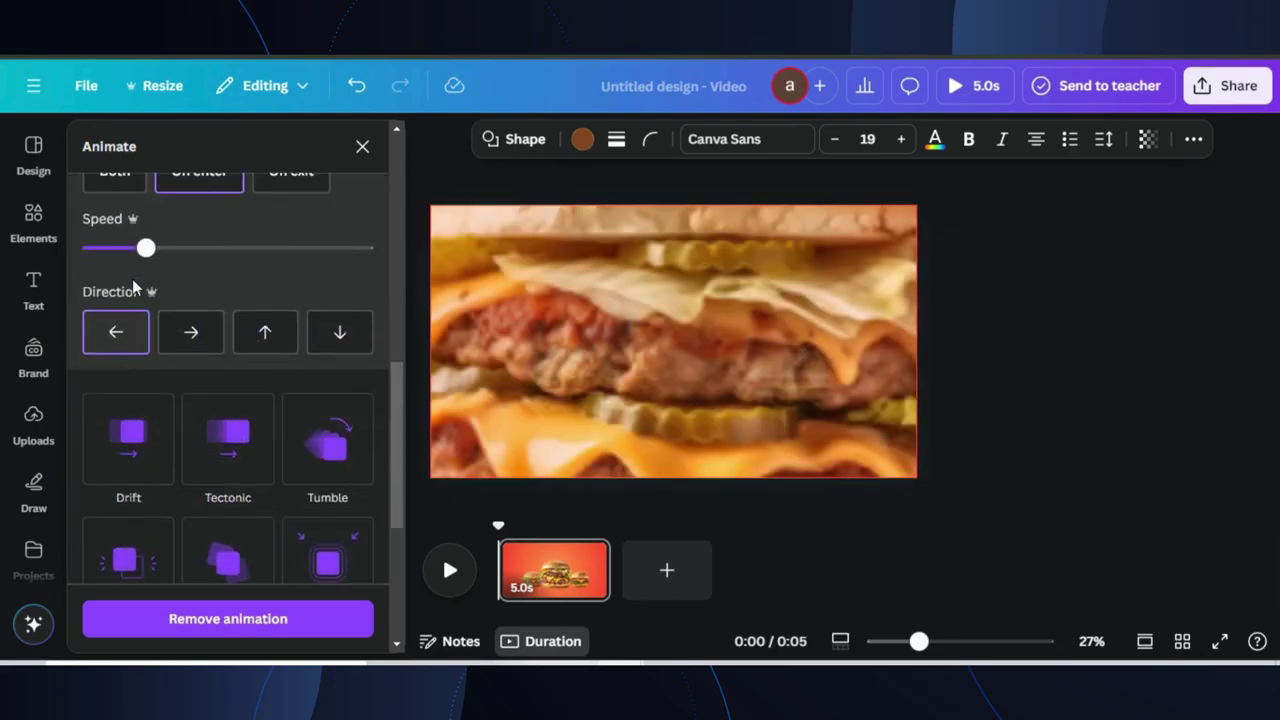
pyautogui.scroll(3, 179, 309)
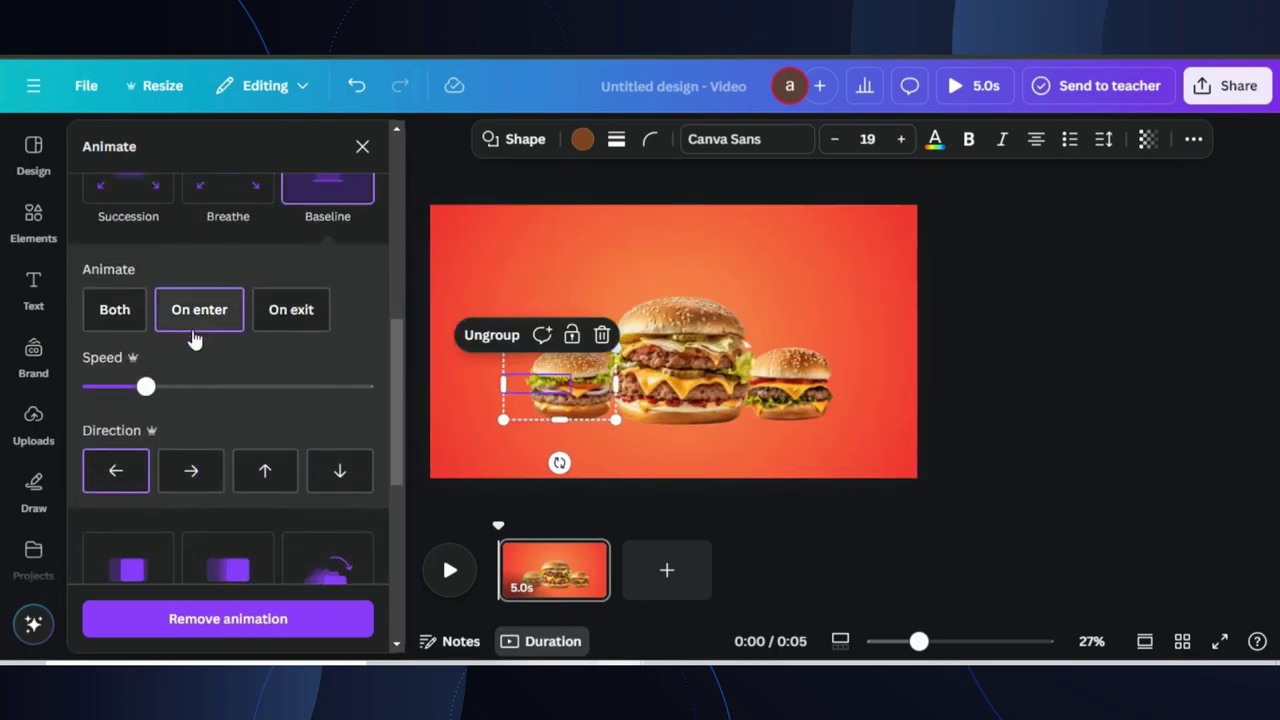
pyautogui.moveTo(143, 392); pyautogui.dragTo(119, 388)
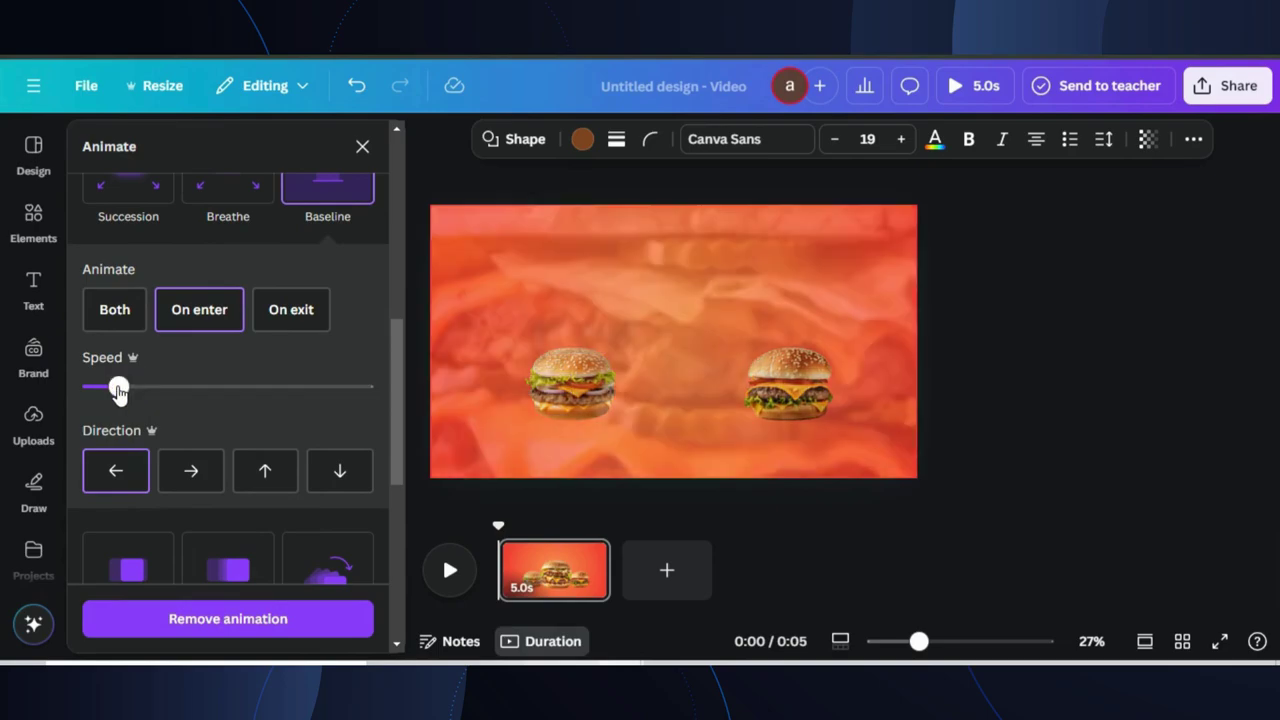
pyautogui.click(555, 385)
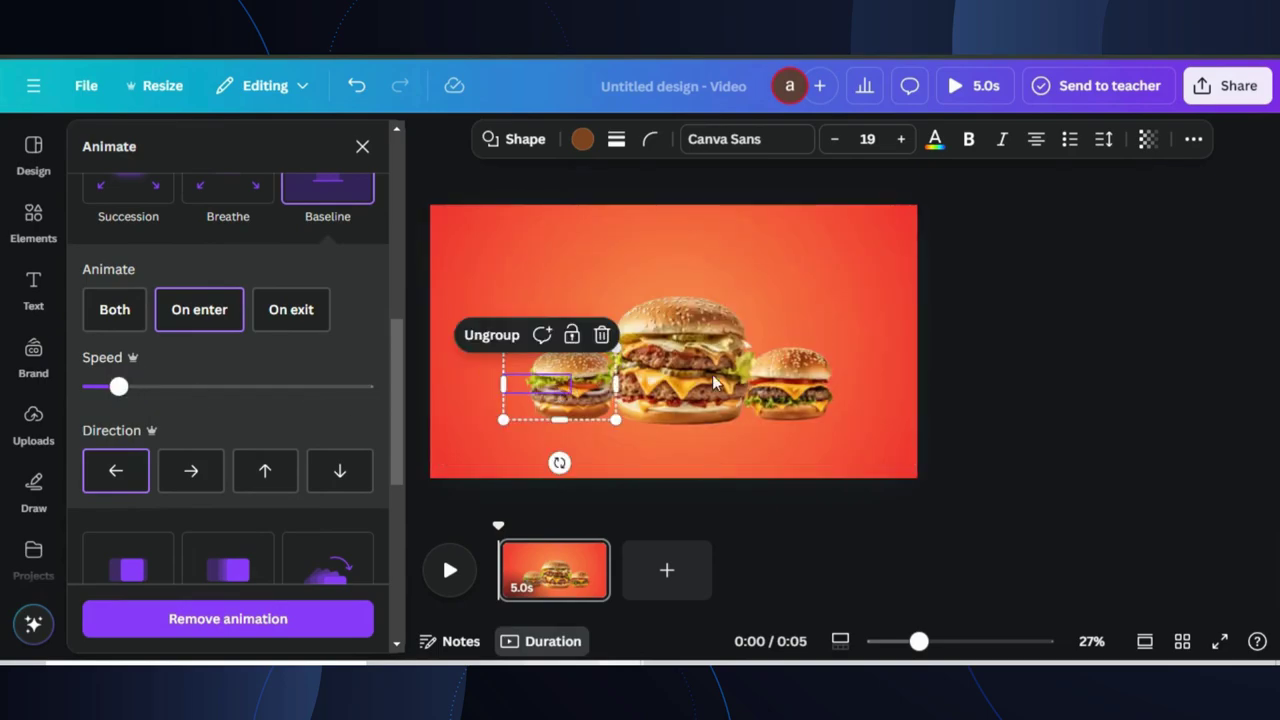
# Apply an on-enter Baseline animation to the right burger photo, with direction right and the speed lowered to near the minimum.
pyautogui.click(786, 392)
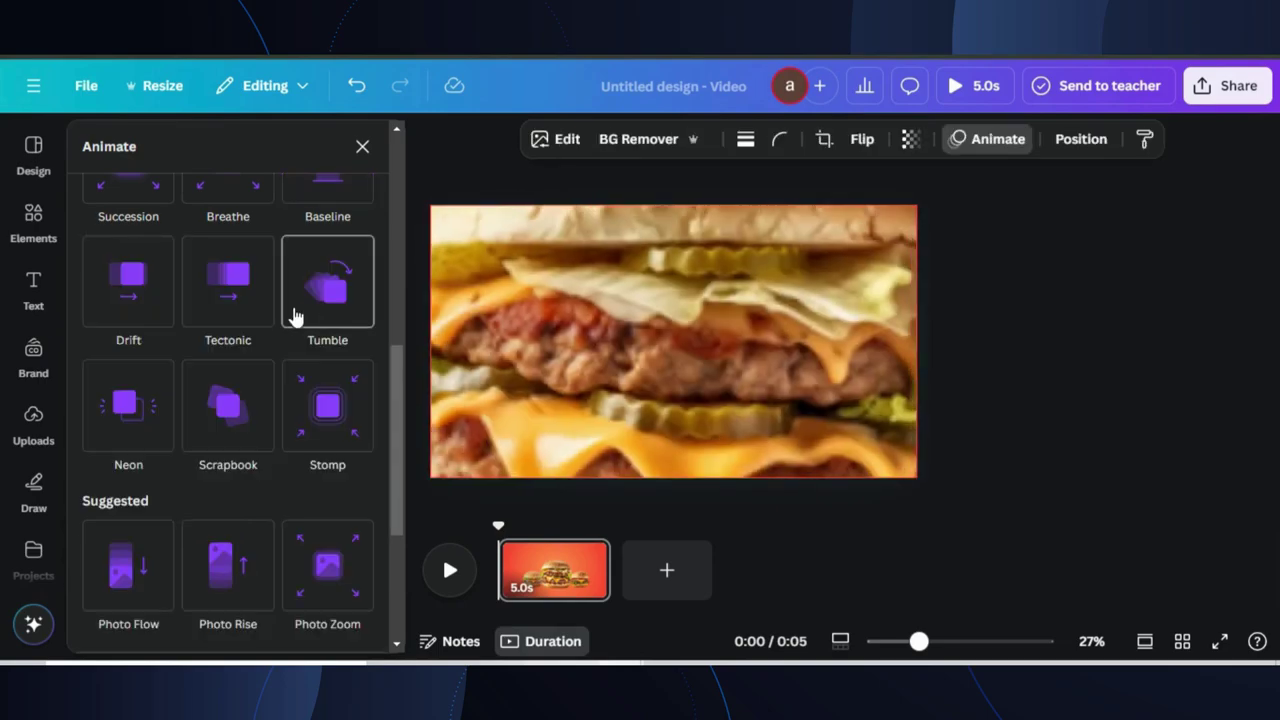
pyautogui.scroll(2, 294, 318)
pyautogui.click(341, 316)
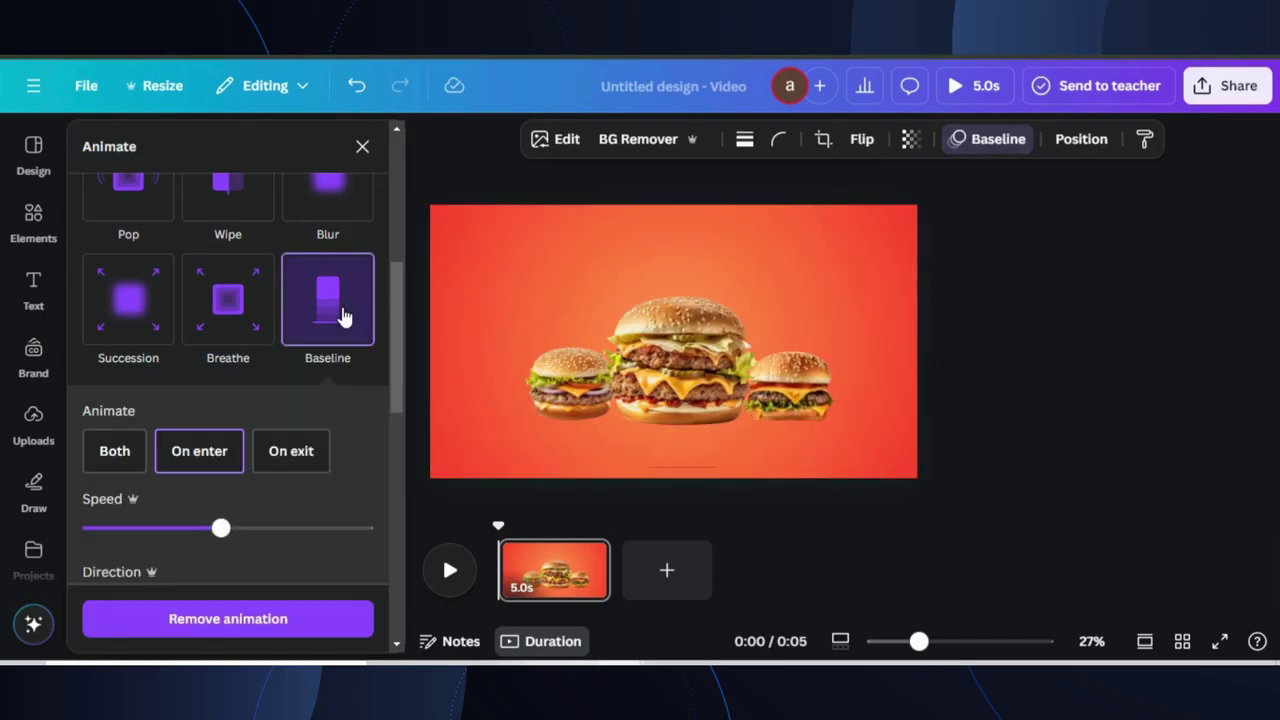
pyautogui.scroll(-2, 276, 360)
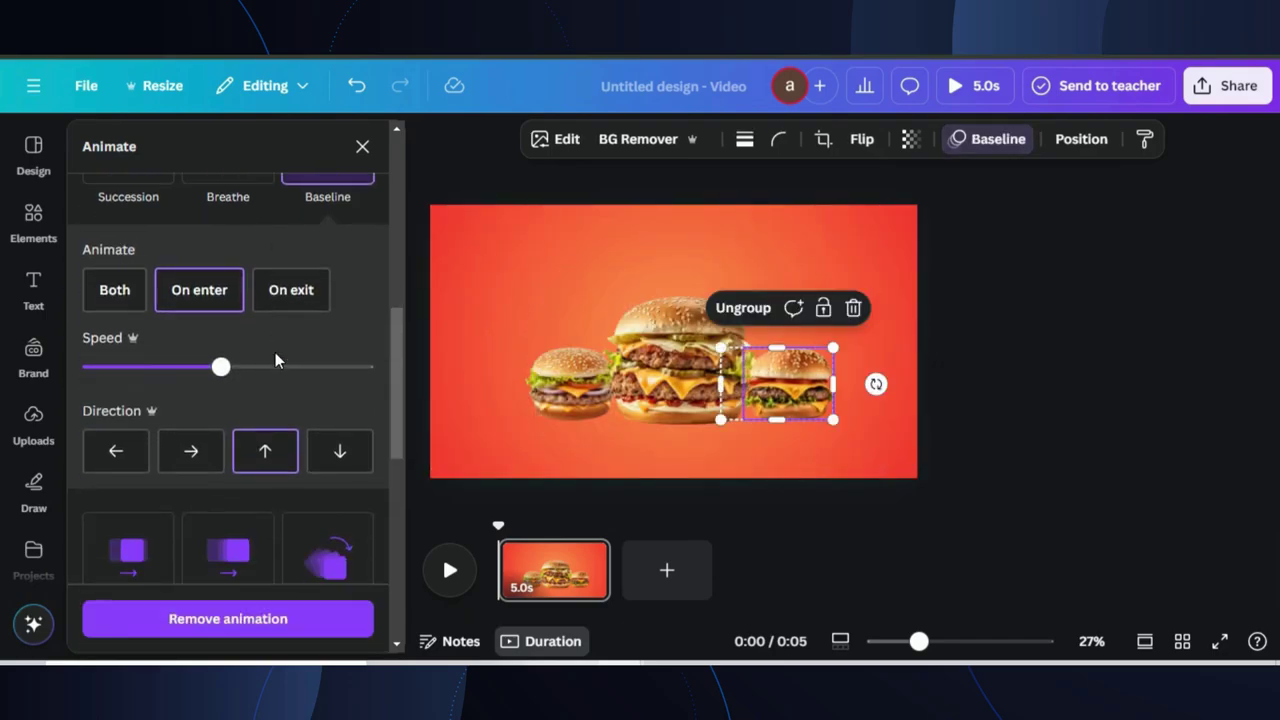
pyautogui.click(205, 462)
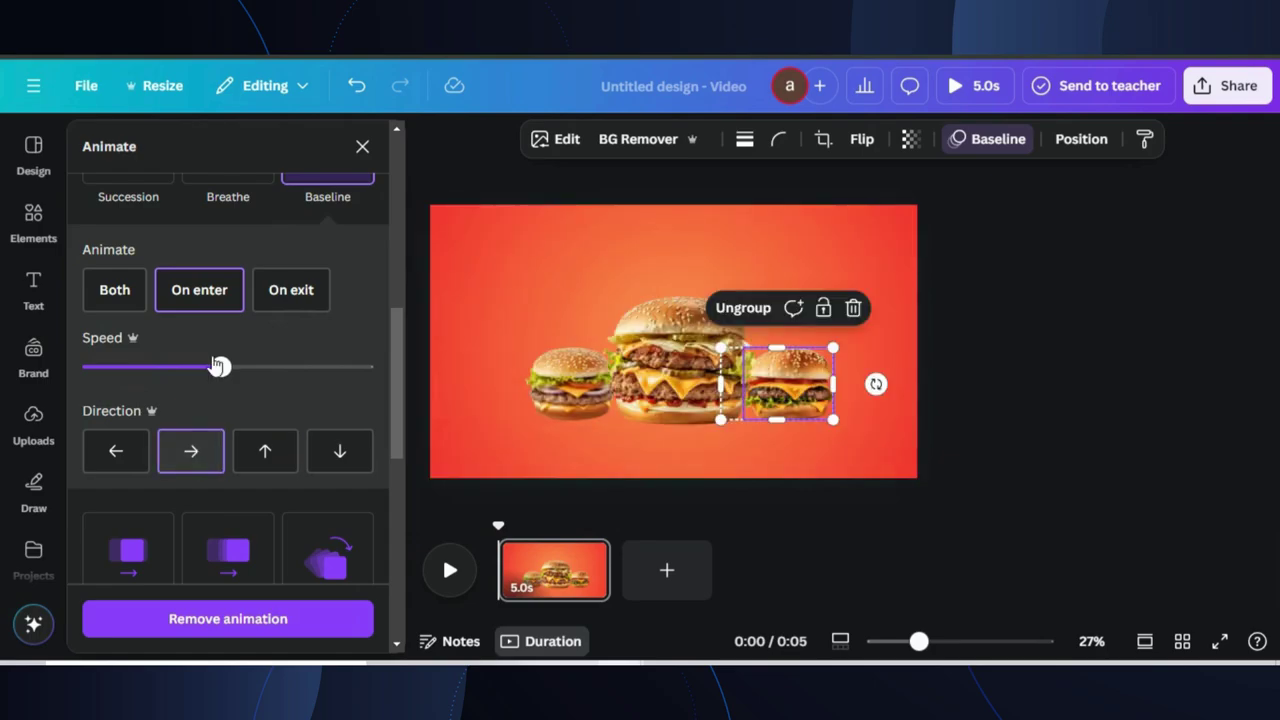
pyautogui.moveTo(220, 367); pyautogui.dragTo(117, 370)
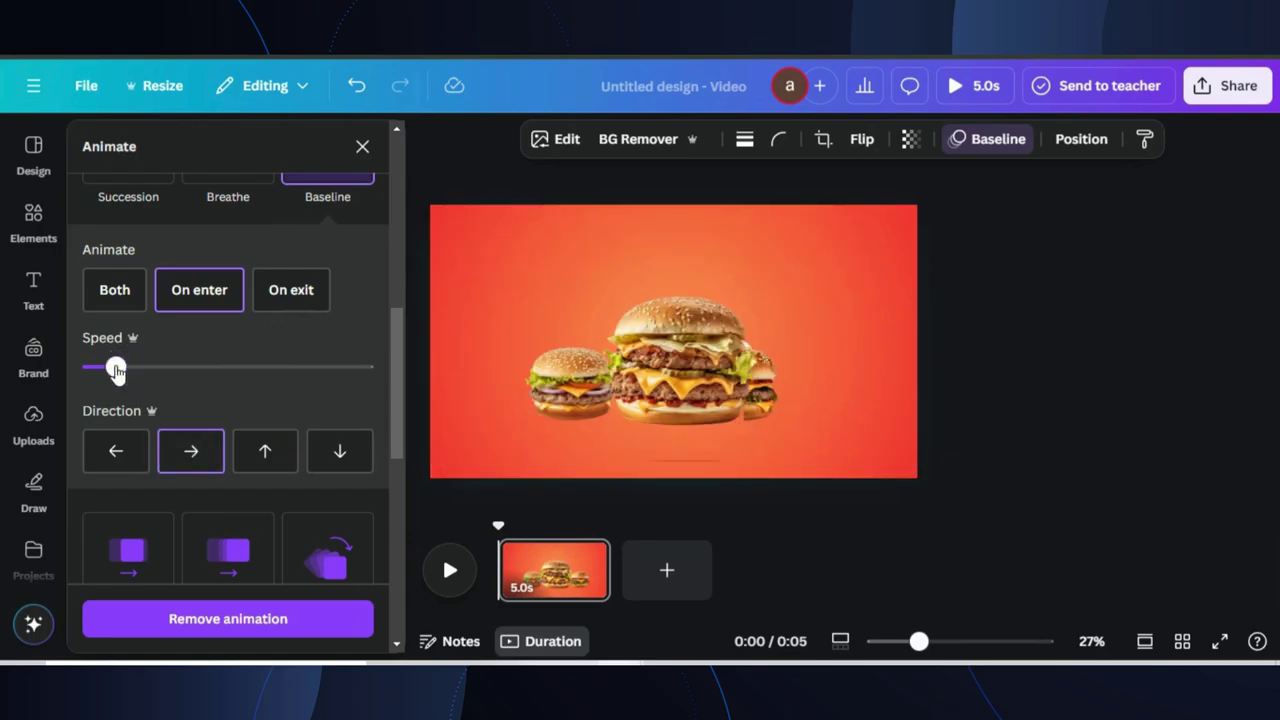
# Apply an on-enter Baseline animation to the left burger photo, with direction left and the speed lowered to near the minimum.
pyautogui.click(555, 368)
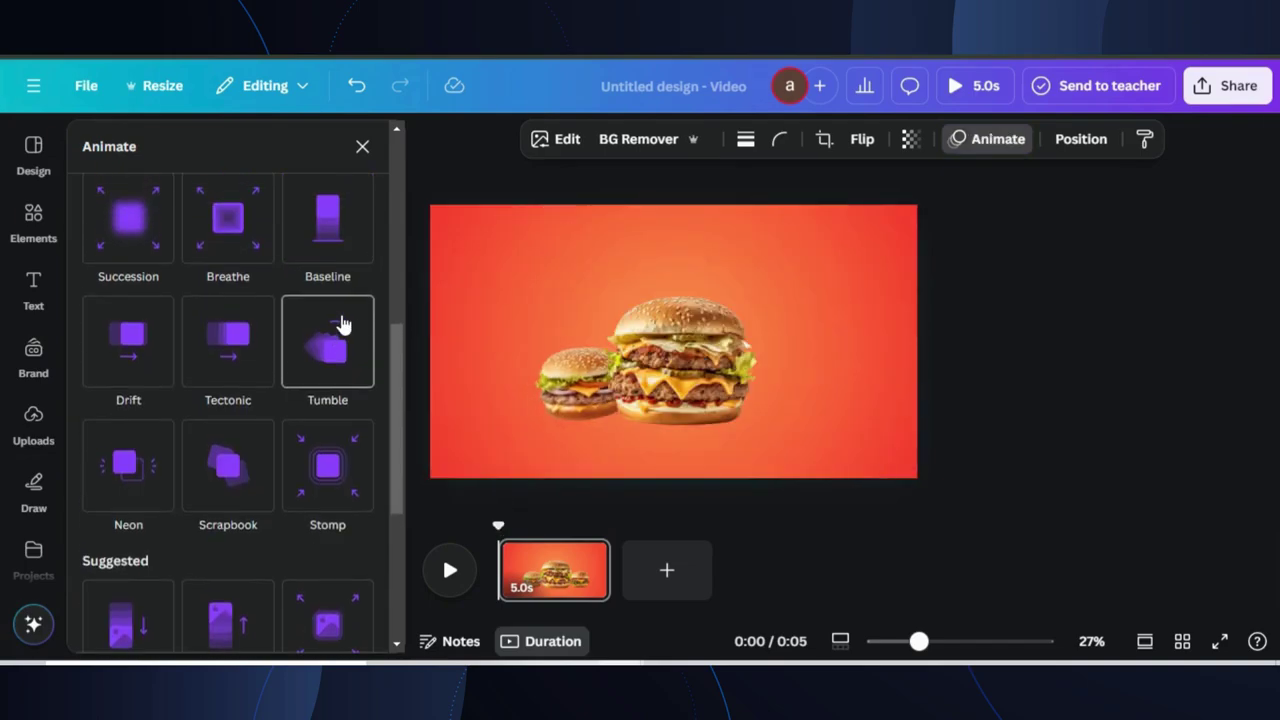
pyautogui.click(333, 258)
pyautogui.moveTo(219, 447); pyautogui.dragTo(106, 450)
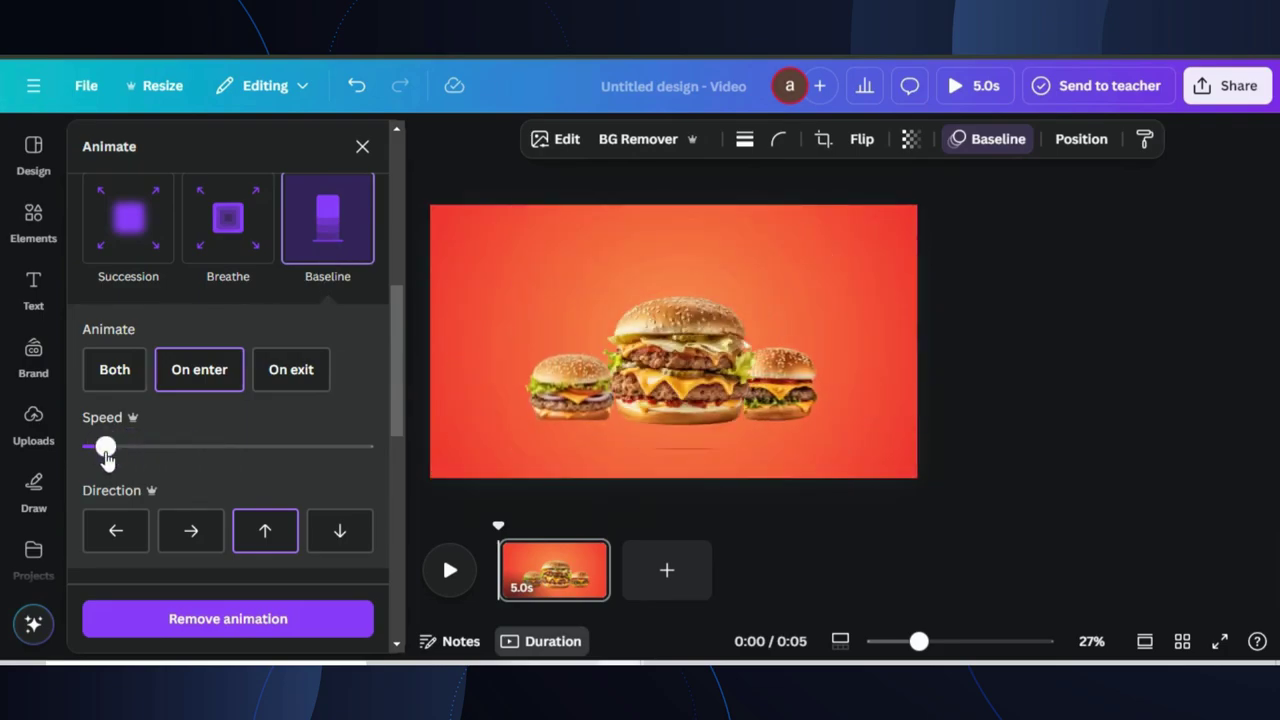
pyautogui.click(116, 531)
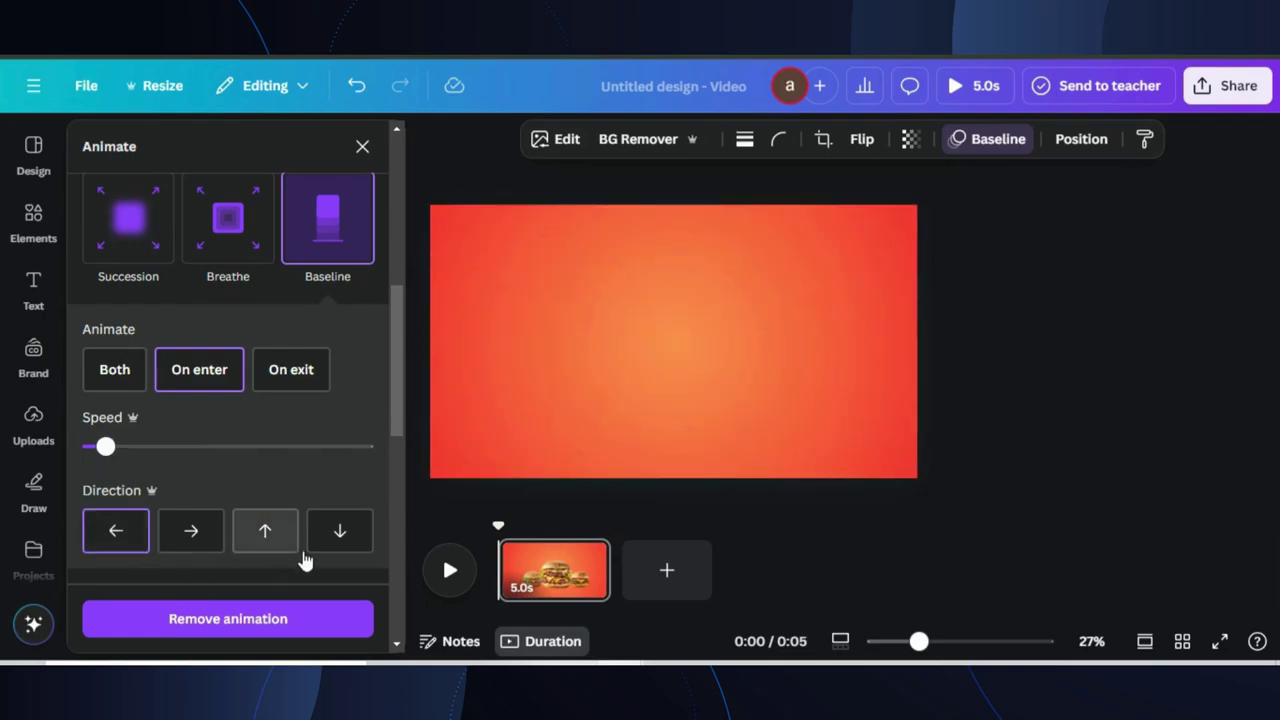
# Play the page to preview the burger animations and pause the playback partway through.
pyautogui.click(453, 570)
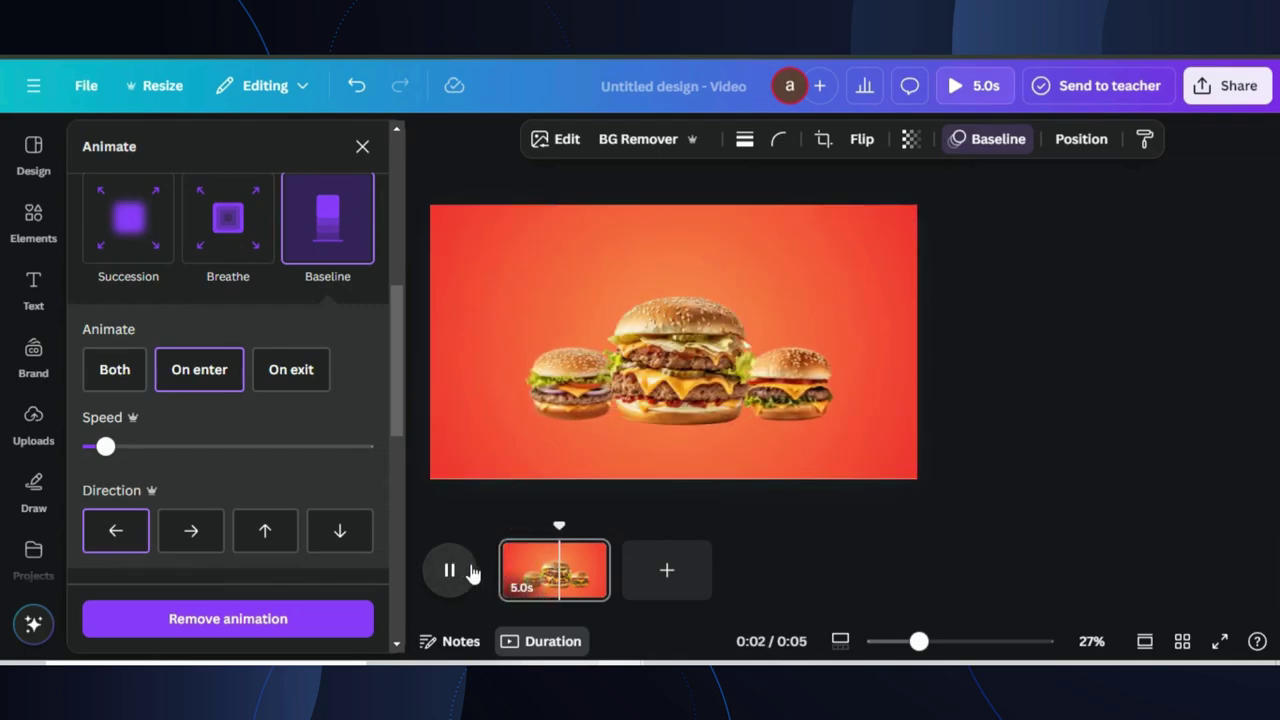
pyautogui.click(449, 570)
# Duplicate the burger page and remove the Stomp animation from the large middle burger on the copy.
pyautogui.click(585, 555)
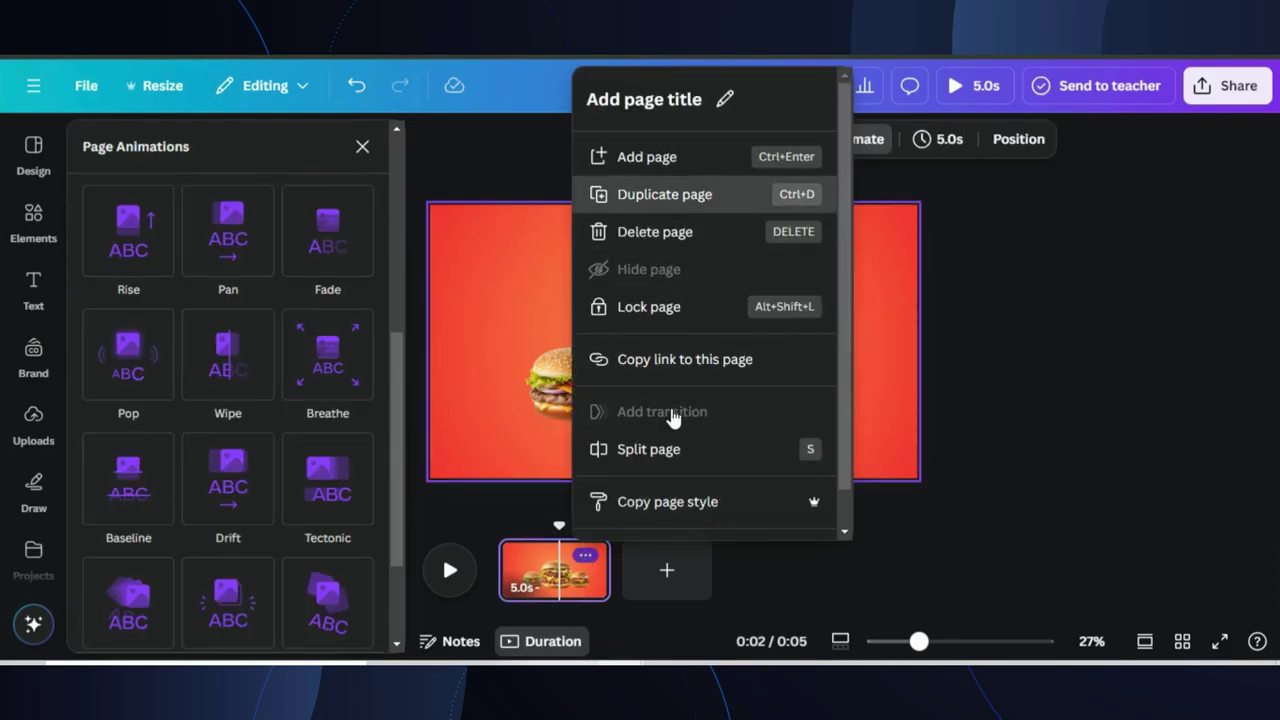
pyautogui.hotkey('ctrl', 'd')
pyautogui.click(705, 350)
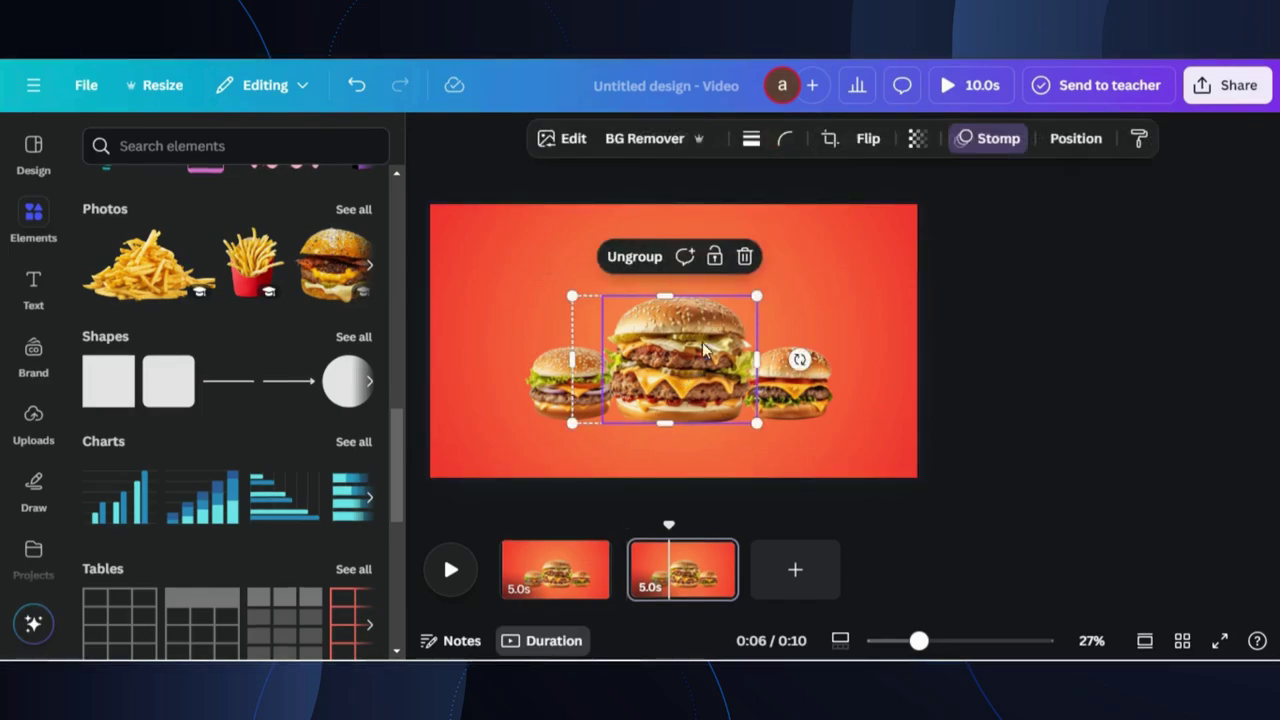
pyautogui.click(962, 145)
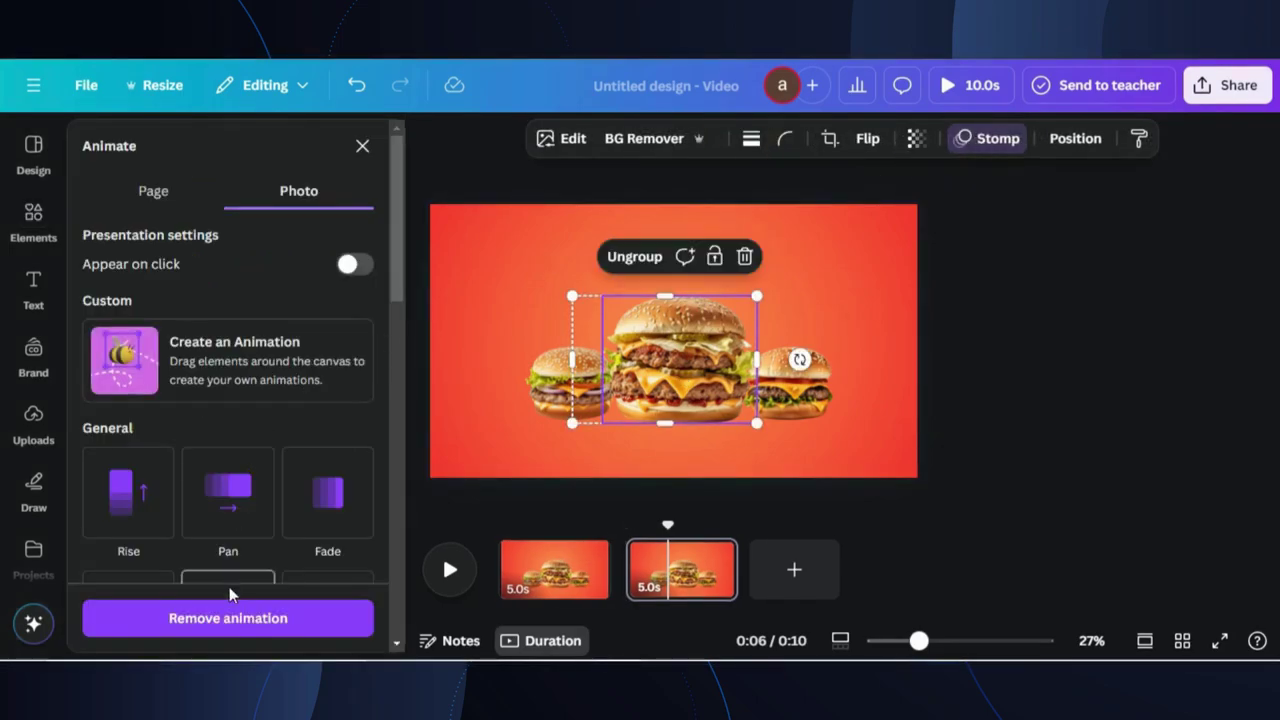
pyautogui.click(226, 618)
# Remove the remaining Baseline and Stomp animations from the burger photos and transparent bars on the second page.
pyautogui.click(545, 380)
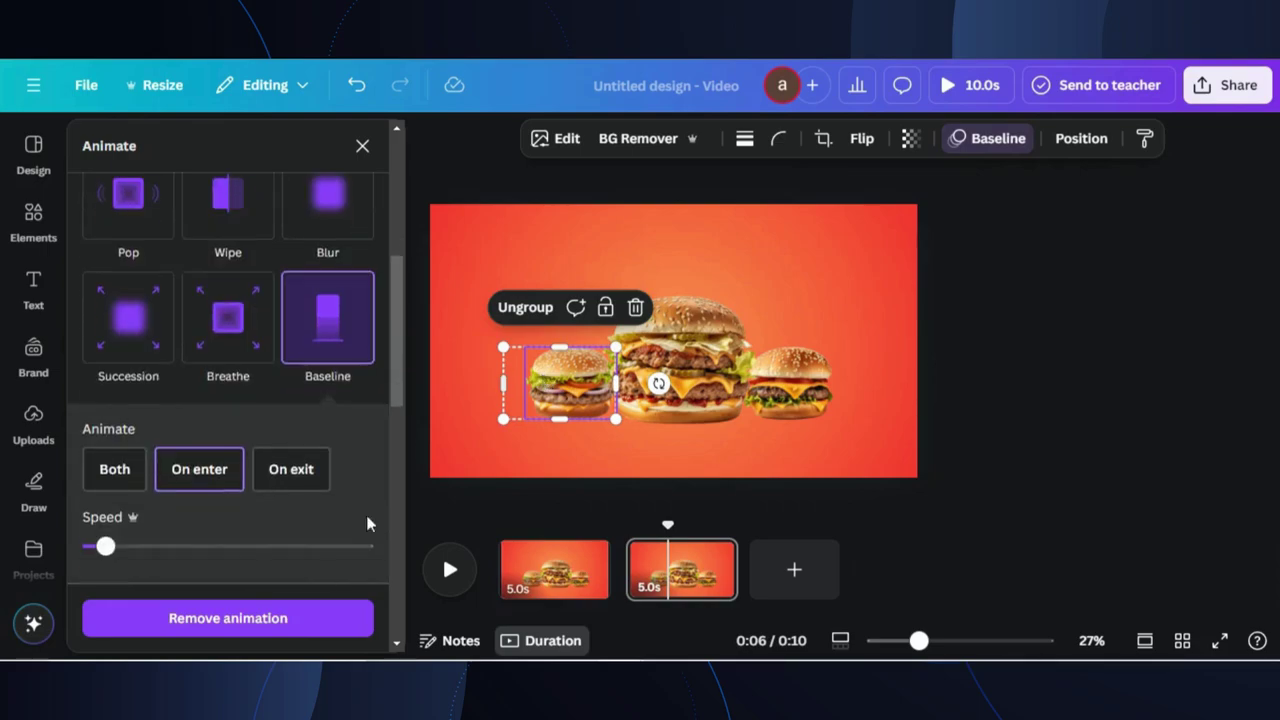
pyautogui.click(718, 412)
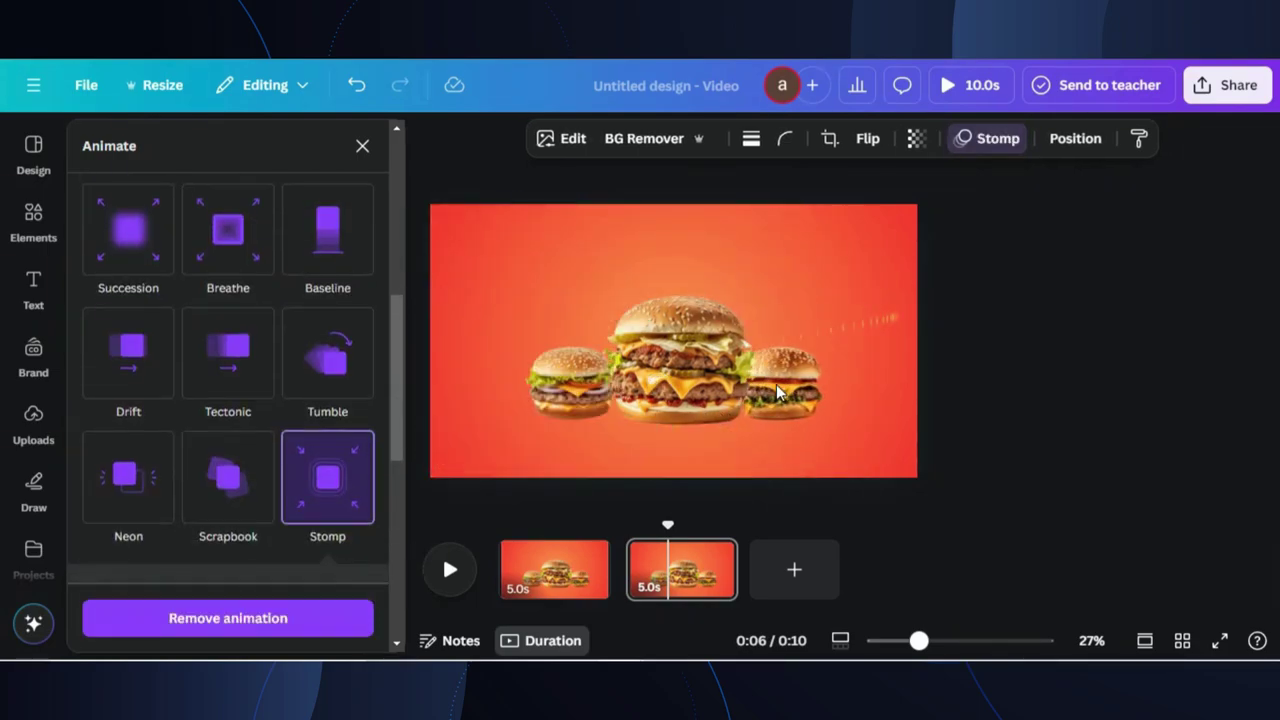
pyautogui.click(740, 393)
pyautogui.scroll(-3, 248, 530)
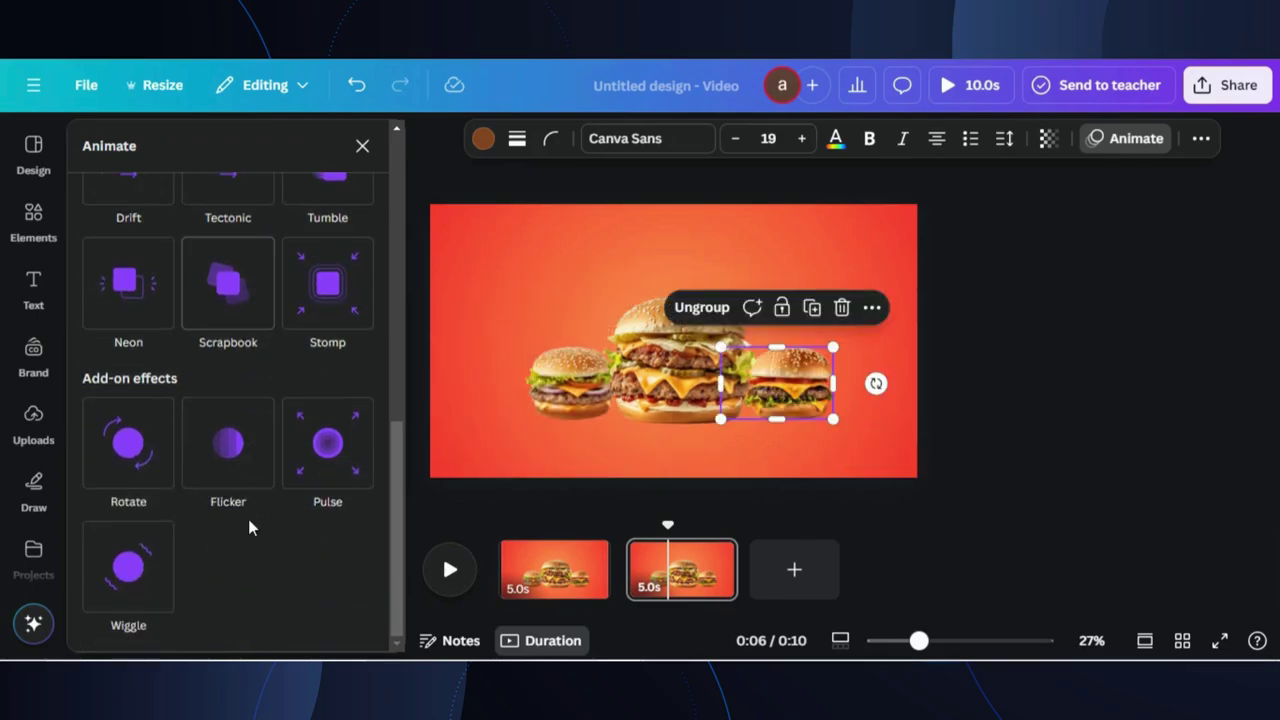
pyautogui.click(680, 370)
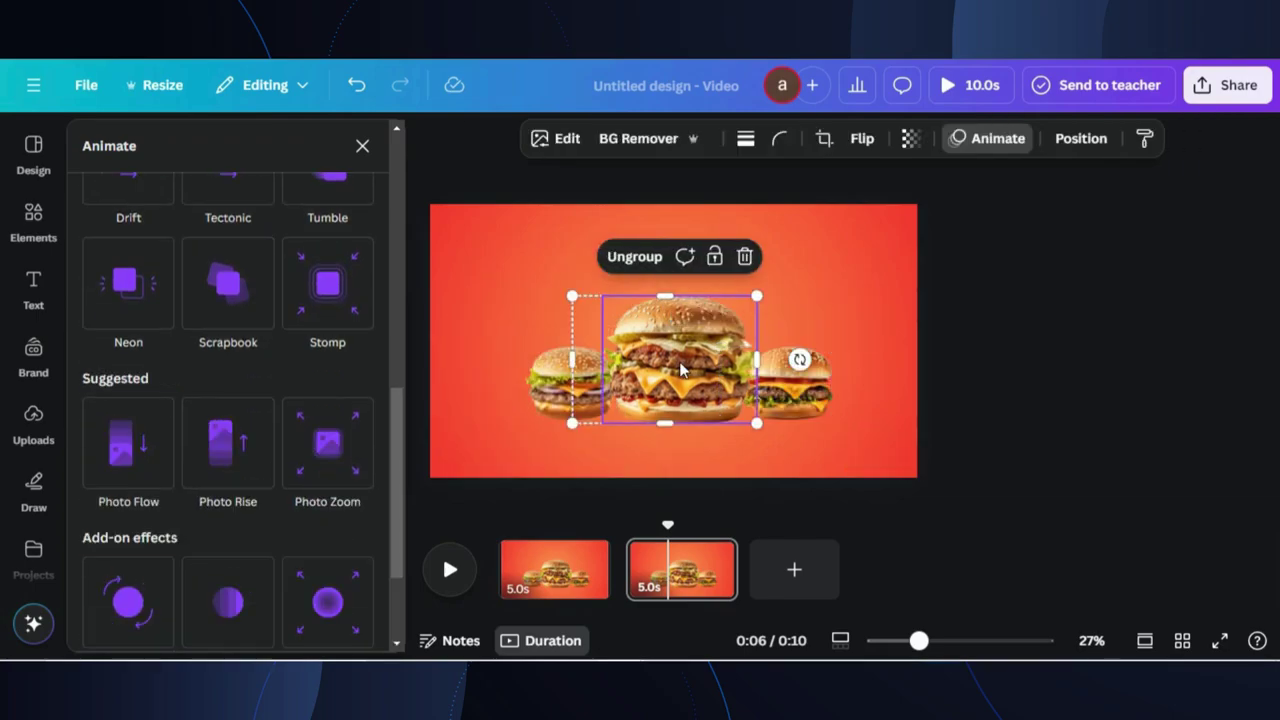
pyautogui.click(540, 393)
pyautogui.click(225, 620)
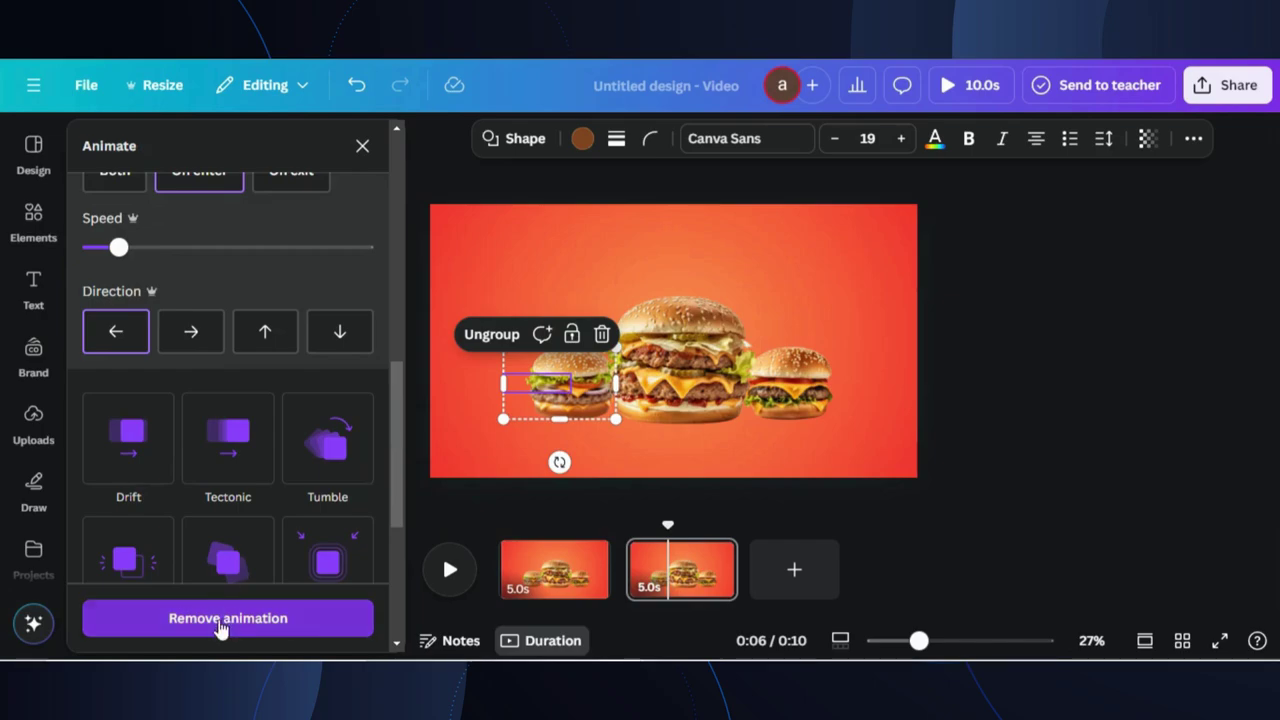
pyautogui.click(813, 382)
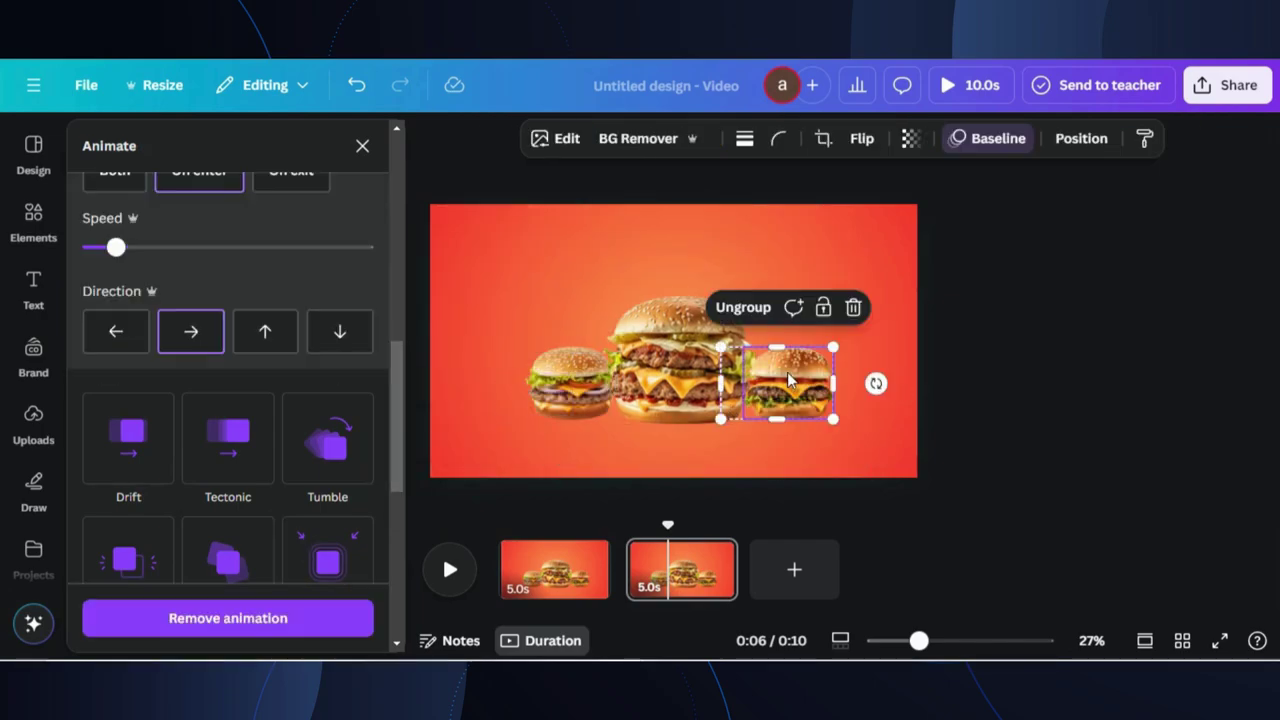
pyautogui.click(228, 619)
# Enlarge the right burger group to slightly over the page height and move it off the page's right edge.
pyautogui.click(772, 382)
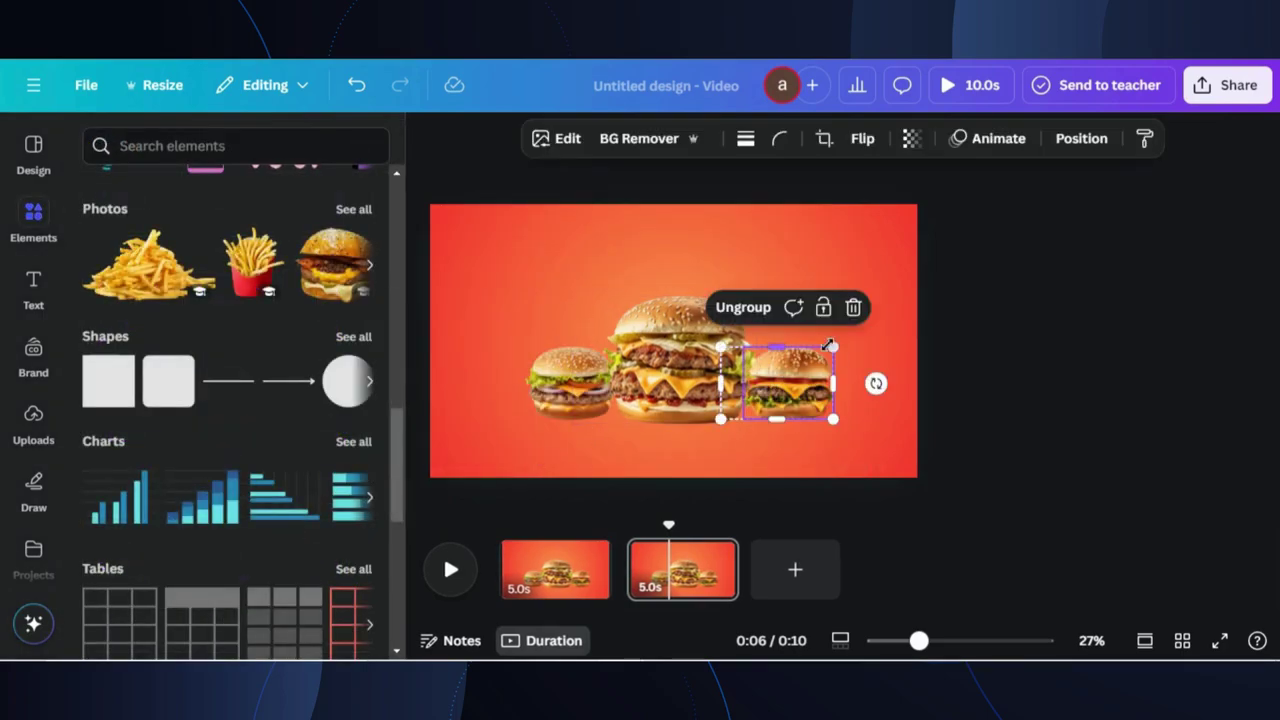
pyautogui.moveTo(833, 347); pyautogui.dragTo(1067, 196)
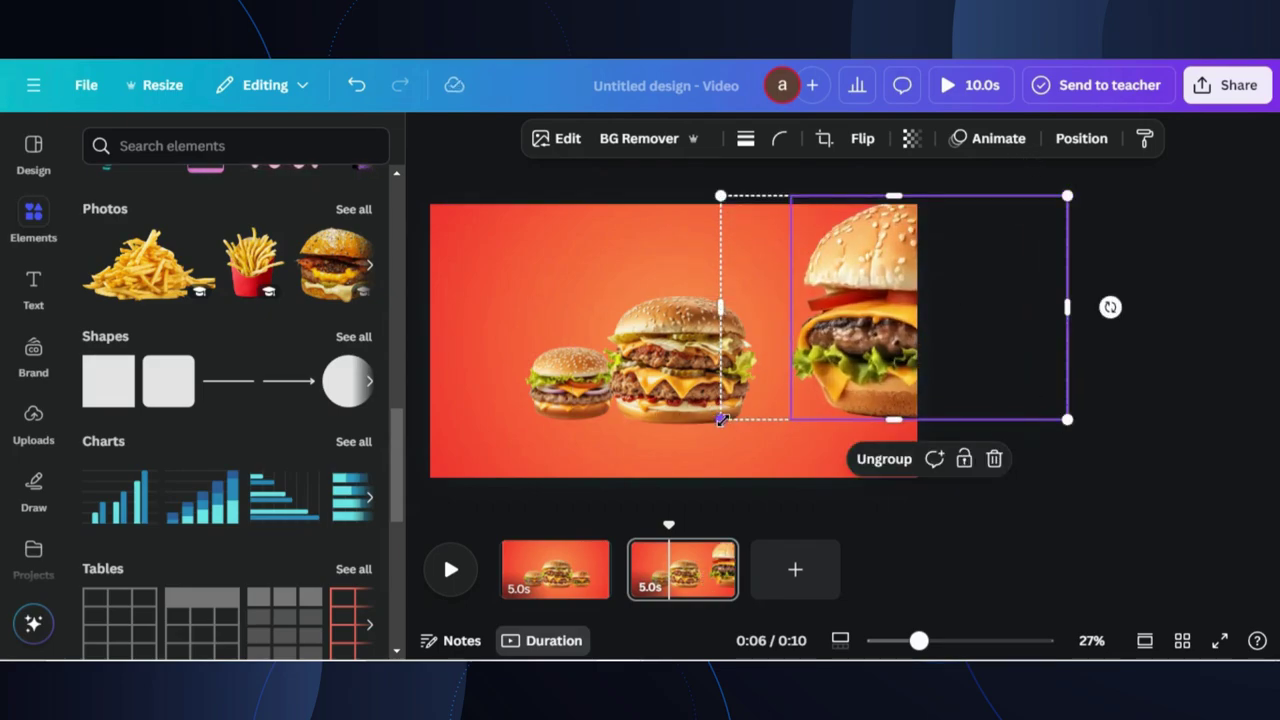
pyautogui.moveTo(722, 420); pyautogui.dragTo(650, 515)
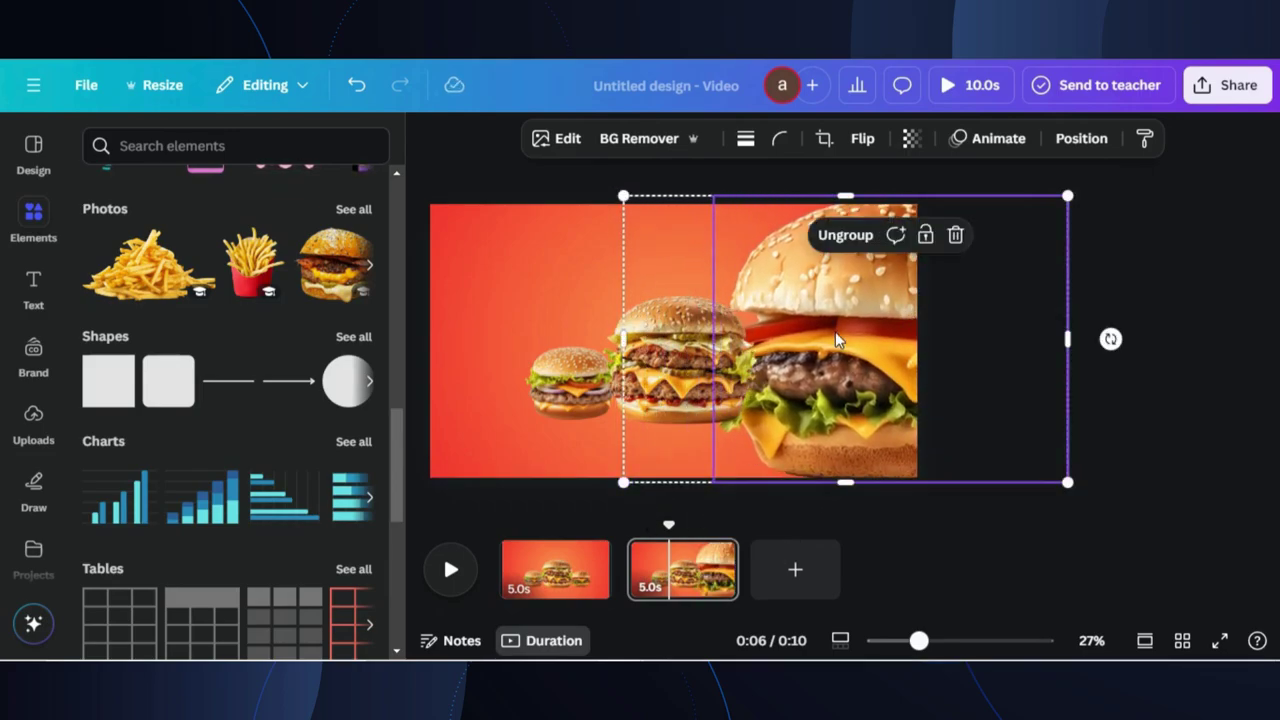
pyautogui.moveTo(835, 333); pyautogui.dragTo(1080, 334)
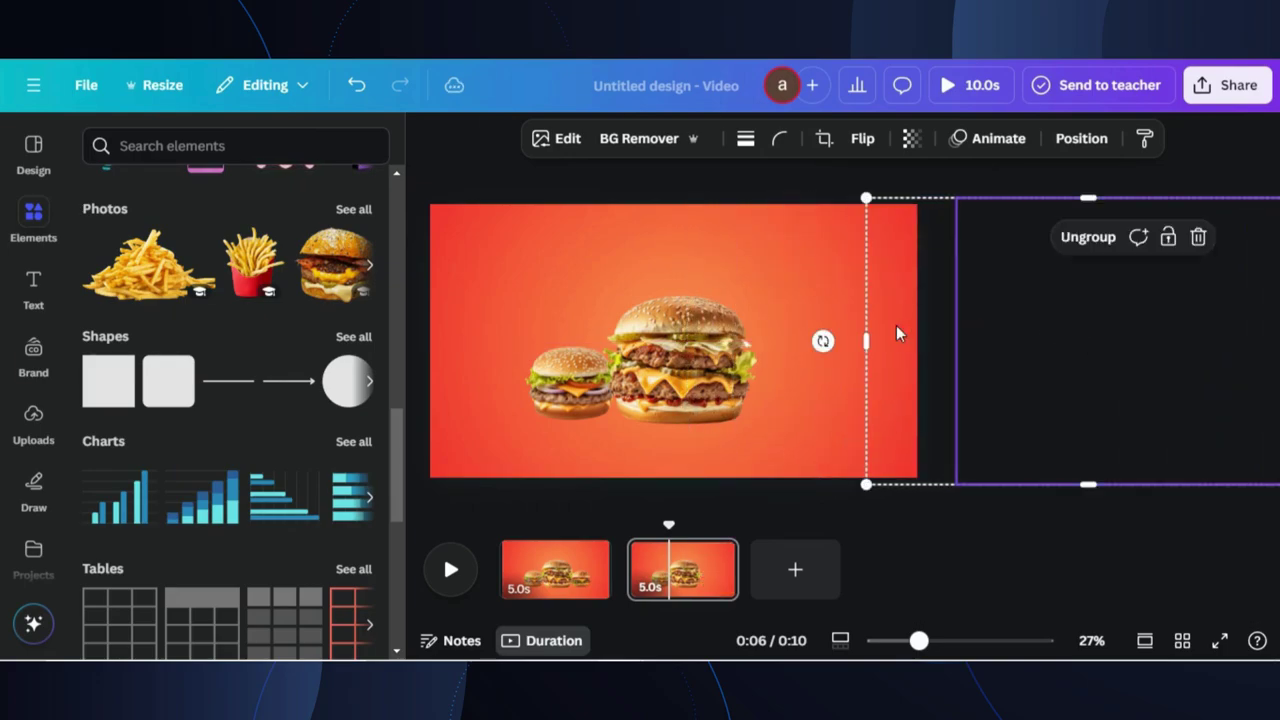
# Enlarge the double-patty middle burger group to slightly over the page height and move it off the page's right edge.
pyautogui.click(713, 343)
pyautogui.moveTo(754, 295); pyautogui.dragTo(929, 177)
pyautogui.moveTo(926, 422); pyautogui.dragTo(1007, 477)
pyautogui.moveTo(816, 323); pyautogui.dragTo(839, 330)
pyautogui.moveTo(1024, 184); pyautogui.dragTo(1006, 197)
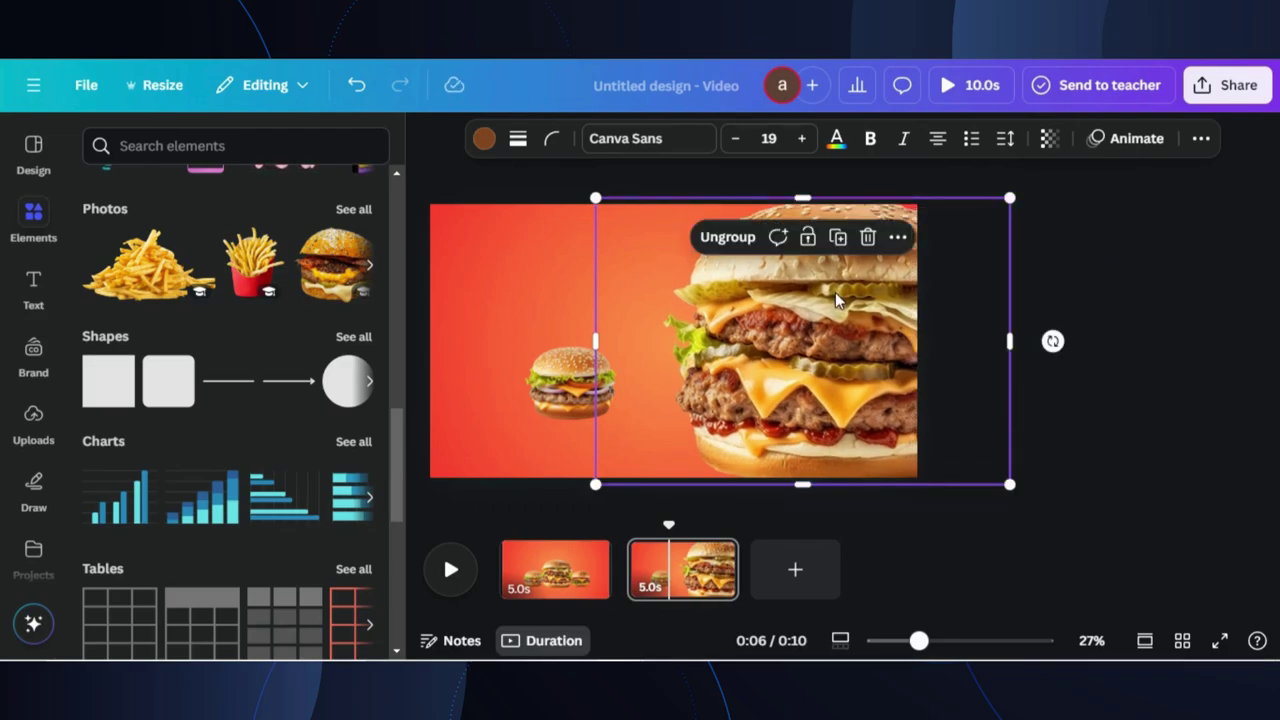
pyautogui.moveTo(835, 292); pyautogui.dragTo(1114, 294)
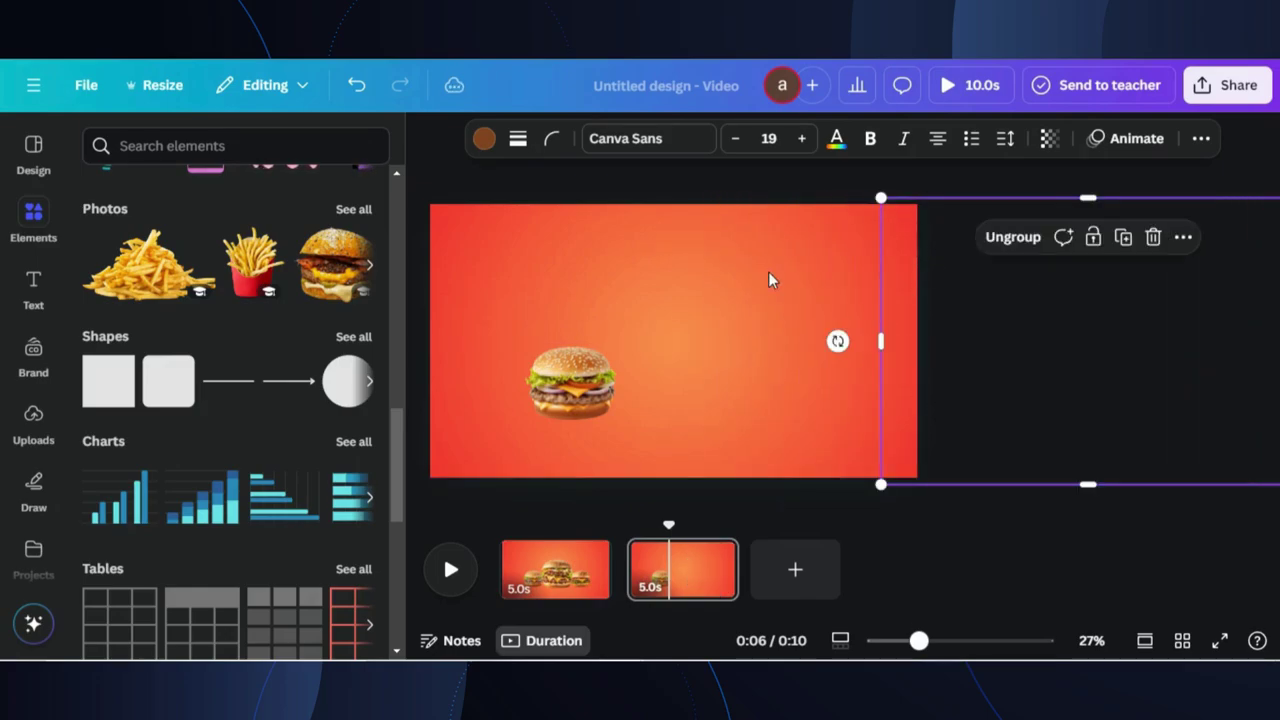
# Enlarge the remaining left burger to about three quarters of the page height and center it on the second page.
pyautogui.click(590, 381)
pyautogui.moveTo(613, 346); pyautogui.dragTo(808, 226)
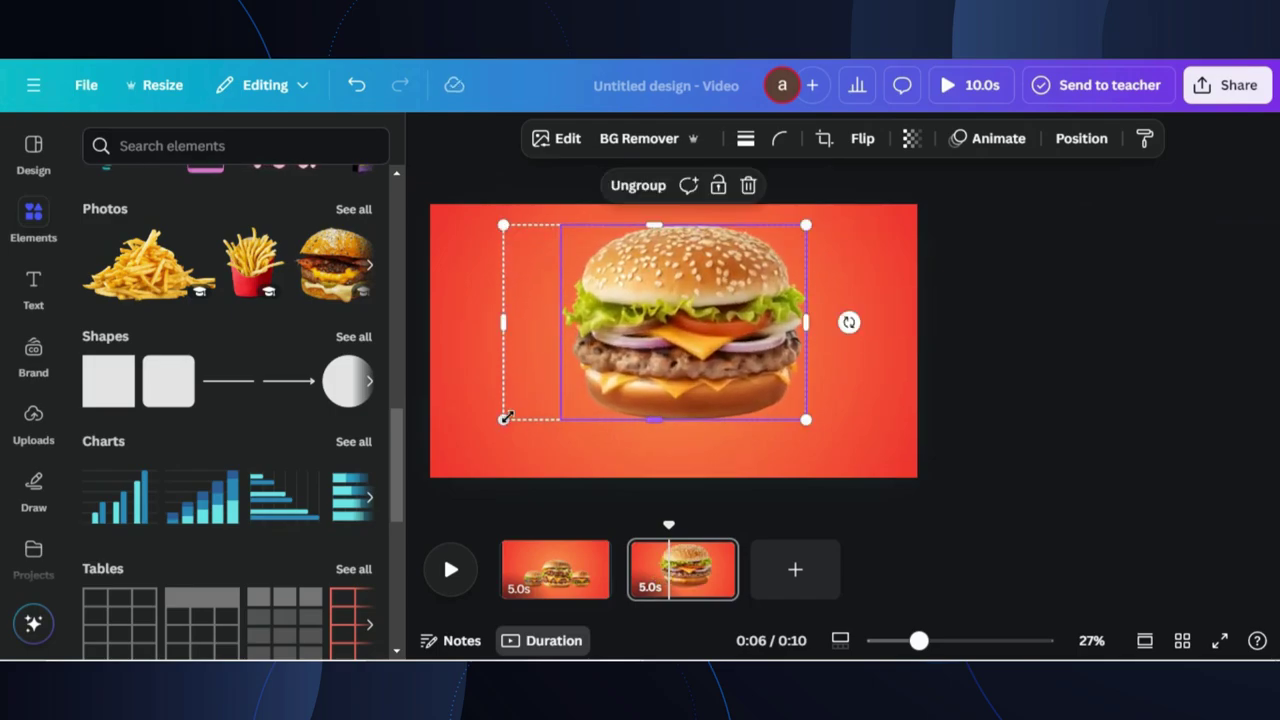
pyautogui.moveTo(506, 418); pyautogui.dragTo(475, 443)
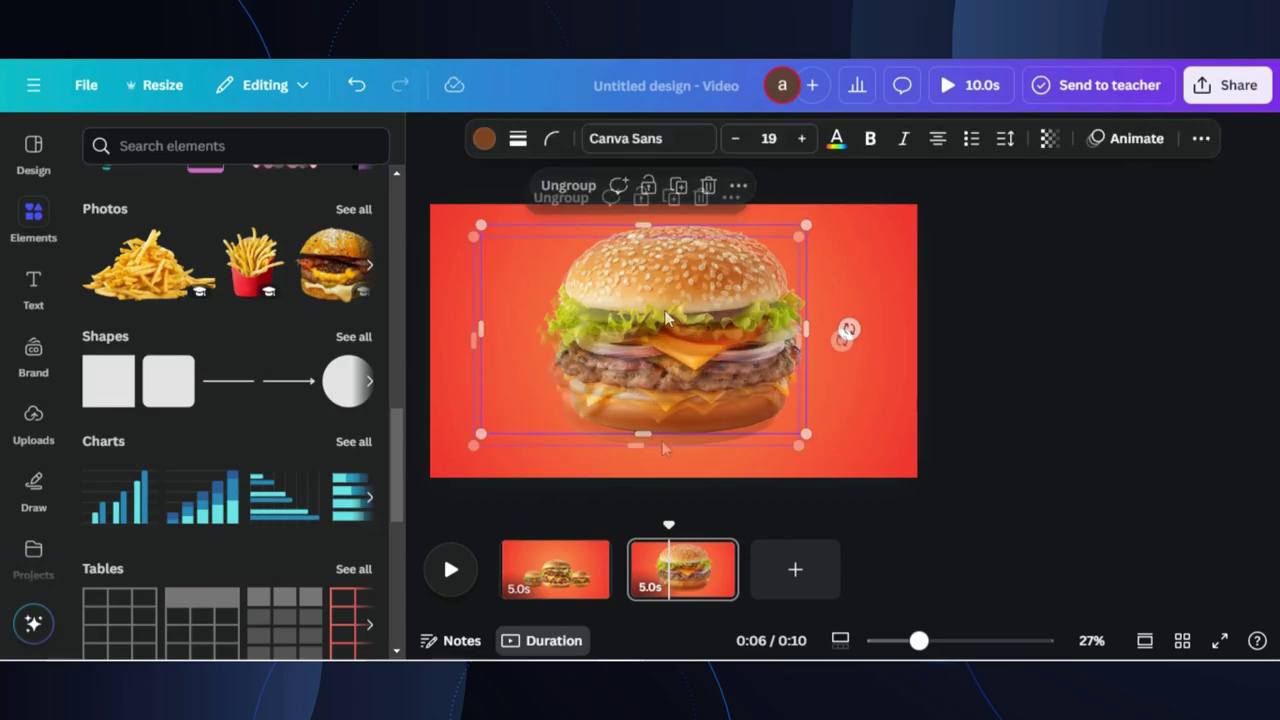
# Duplicate the second page, then shrink the centered burger on the copy and move it just beyond the page's right edge.
pyautogui.click(713, 554)
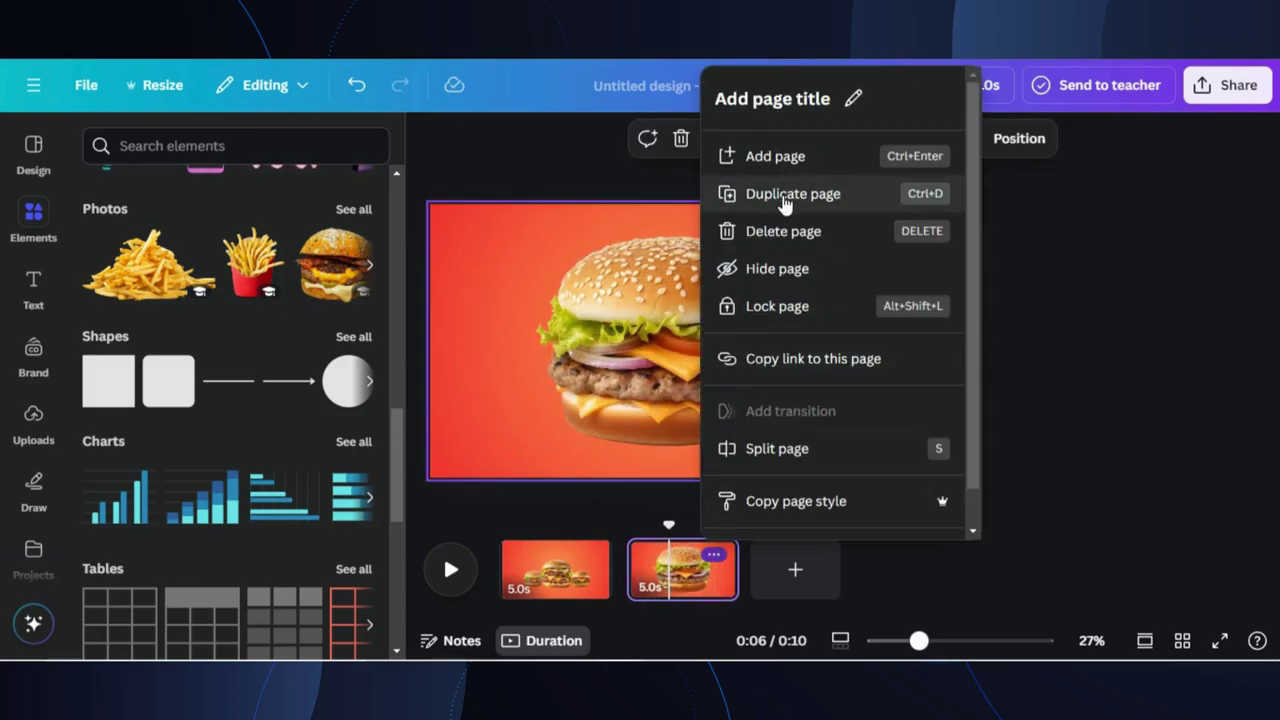
pyautogui.click(785, 197)
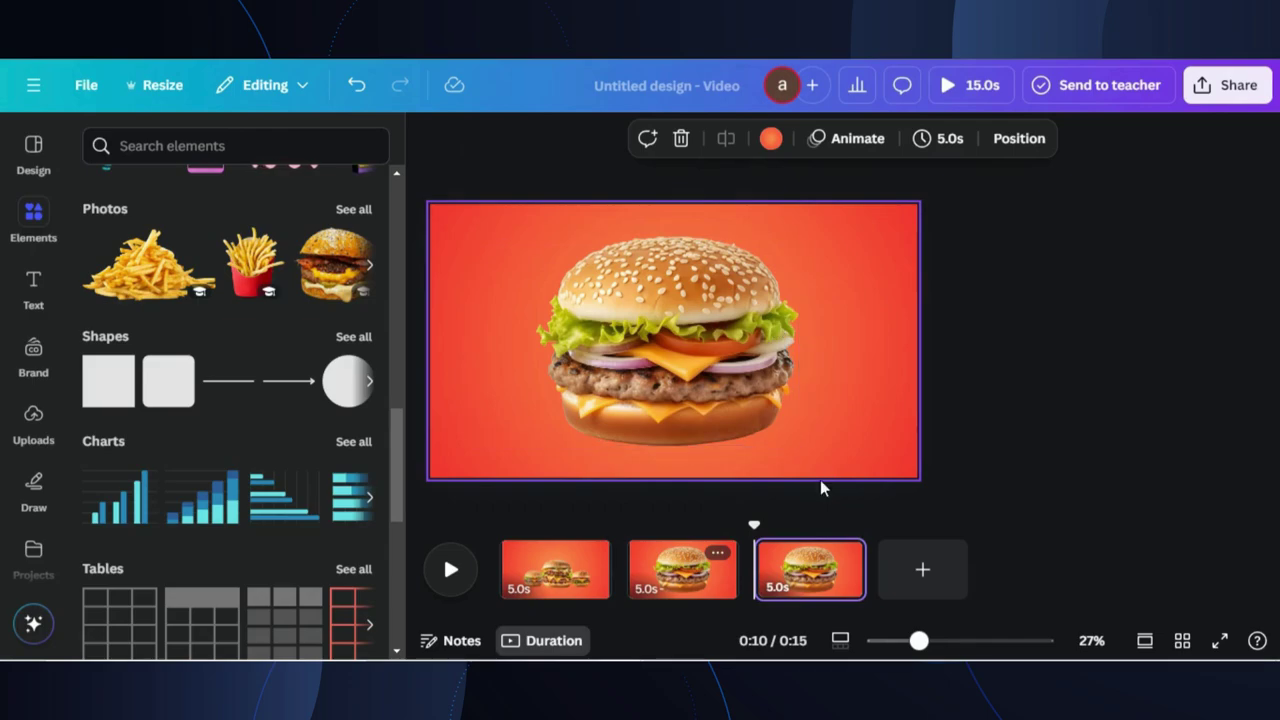
pyautogui.click(800, 580)
pyautogui.click(736, 330)
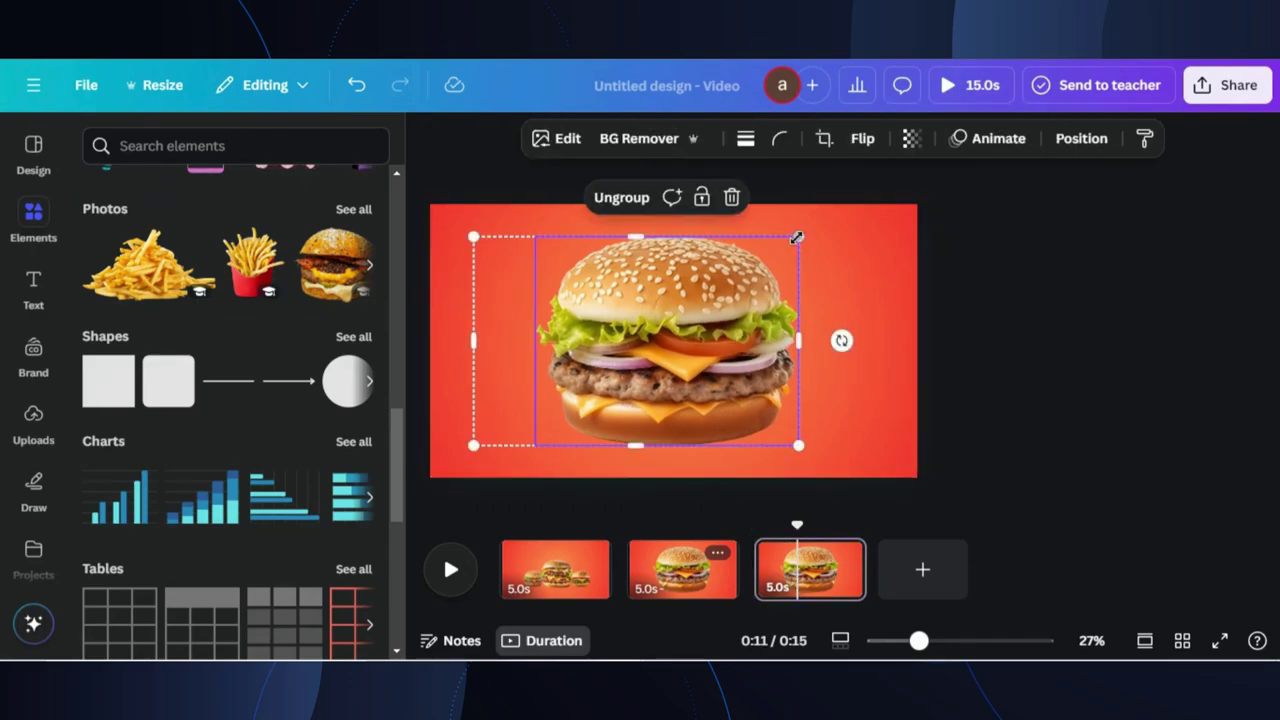
pyautogui.moveTo(797, 241); pyautogui.dragTo(565, 356)
pyautogui.moveTo(537, 408); pyautogui.dragTo(966, 343)
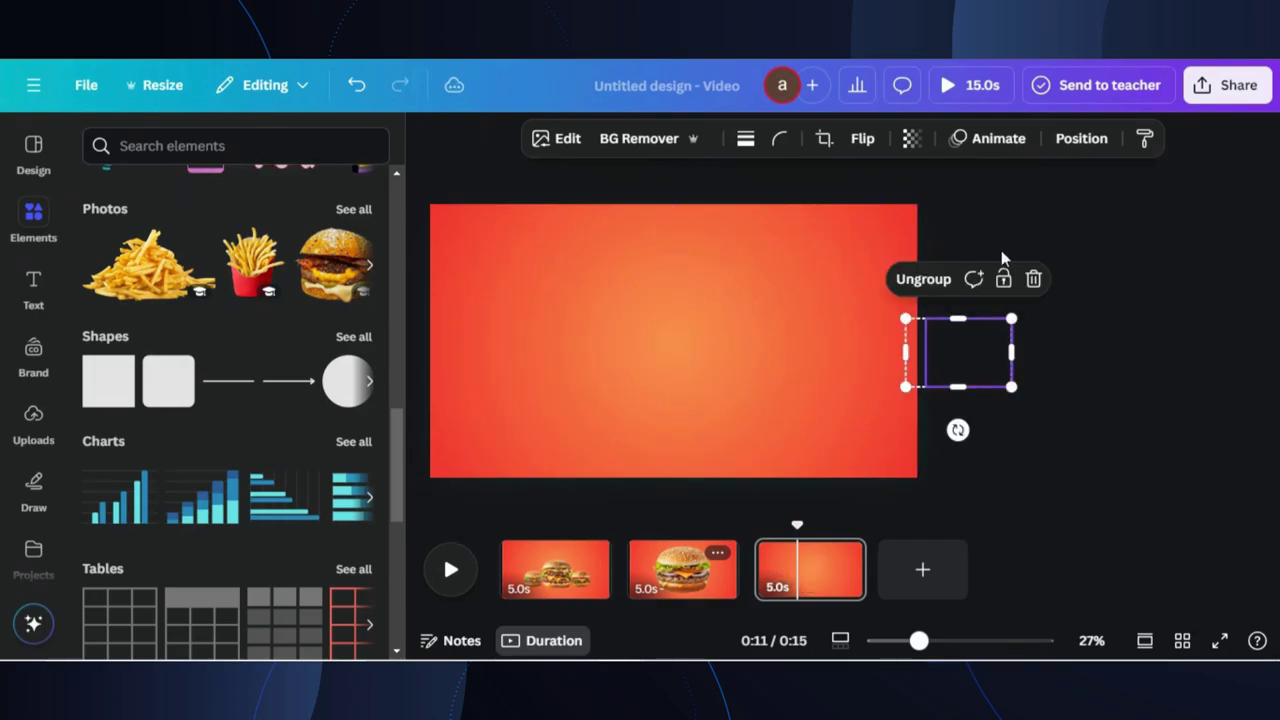
# Select the off-page cheeseburger group from the third page's layers, move it onto the page, shrink it slightly and center it.
pyautogui.click(1078, 140)
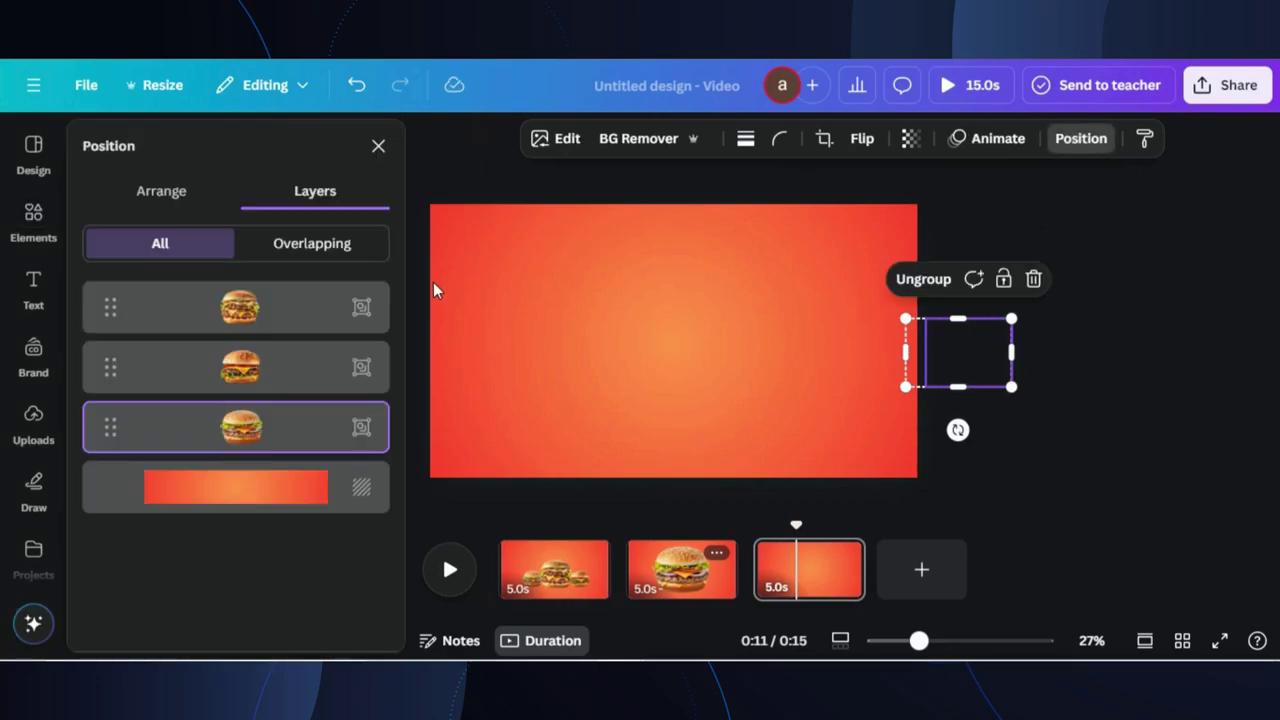
pyautogui.click(312, 380)
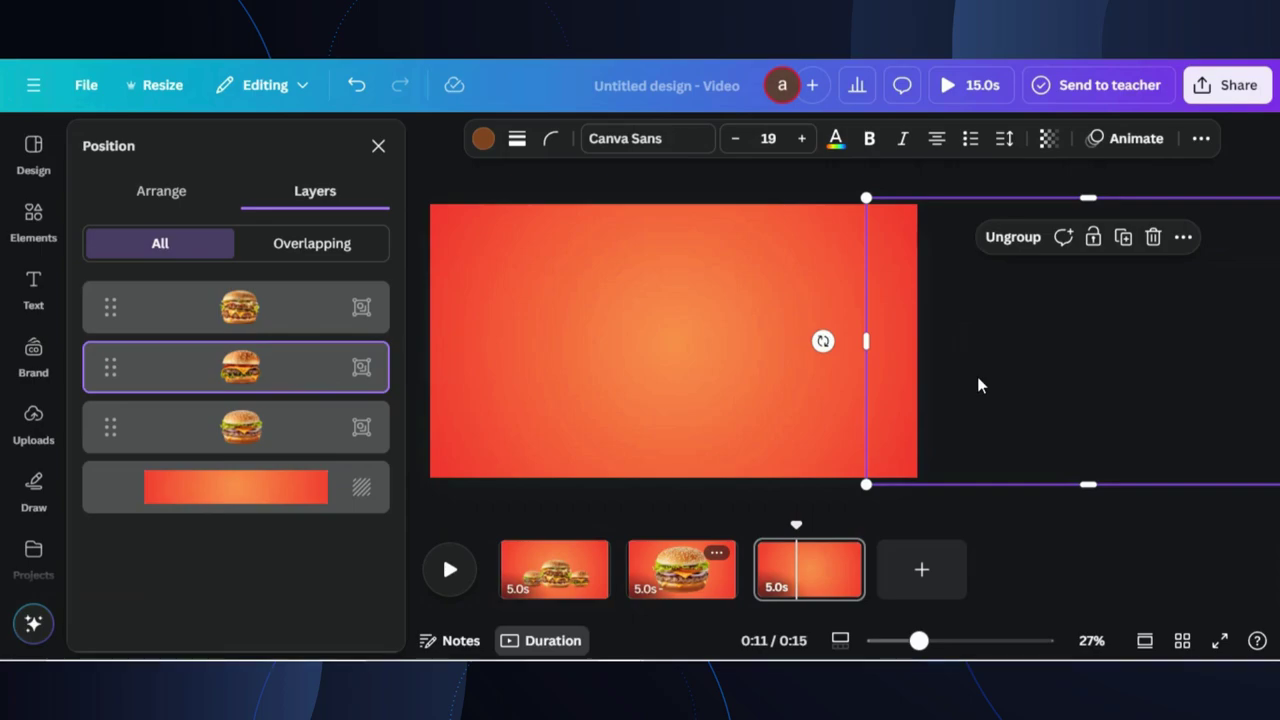
pyautogui.moveTo(977, 376); pyautogui.dragTo(893, 336)
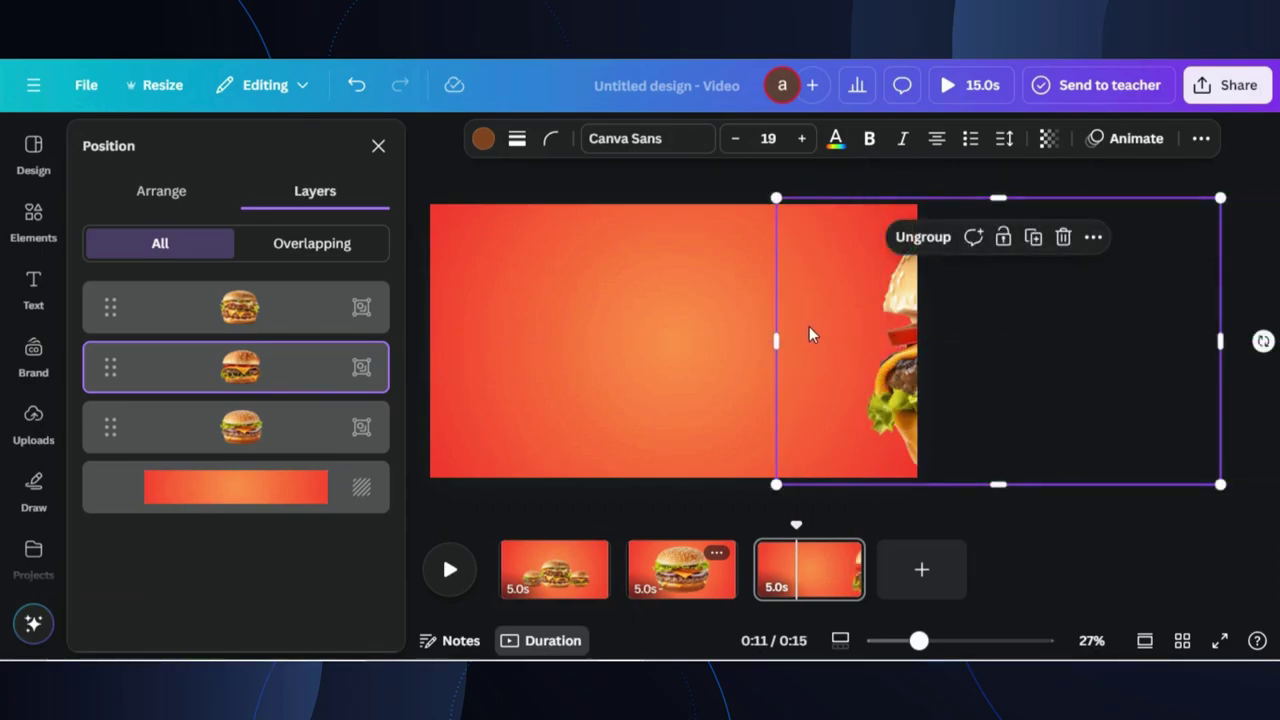
pyautogui.moveTo(809, 329); pyautogui.dragTo(469, 323)
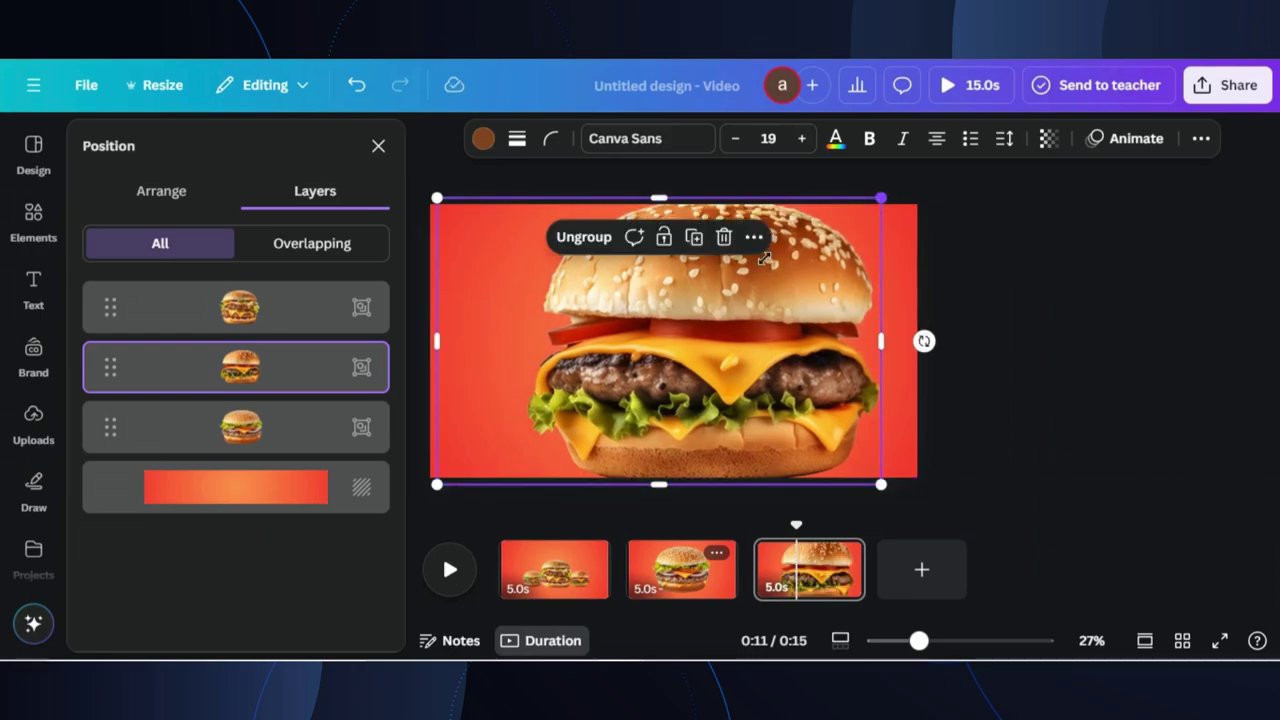
pyautogui.moveTo(764, 259); pyautogui.dragTo(749, 280)
pyautogui.moveTo(618, 350); pyautogui.dragTo(660, 318)
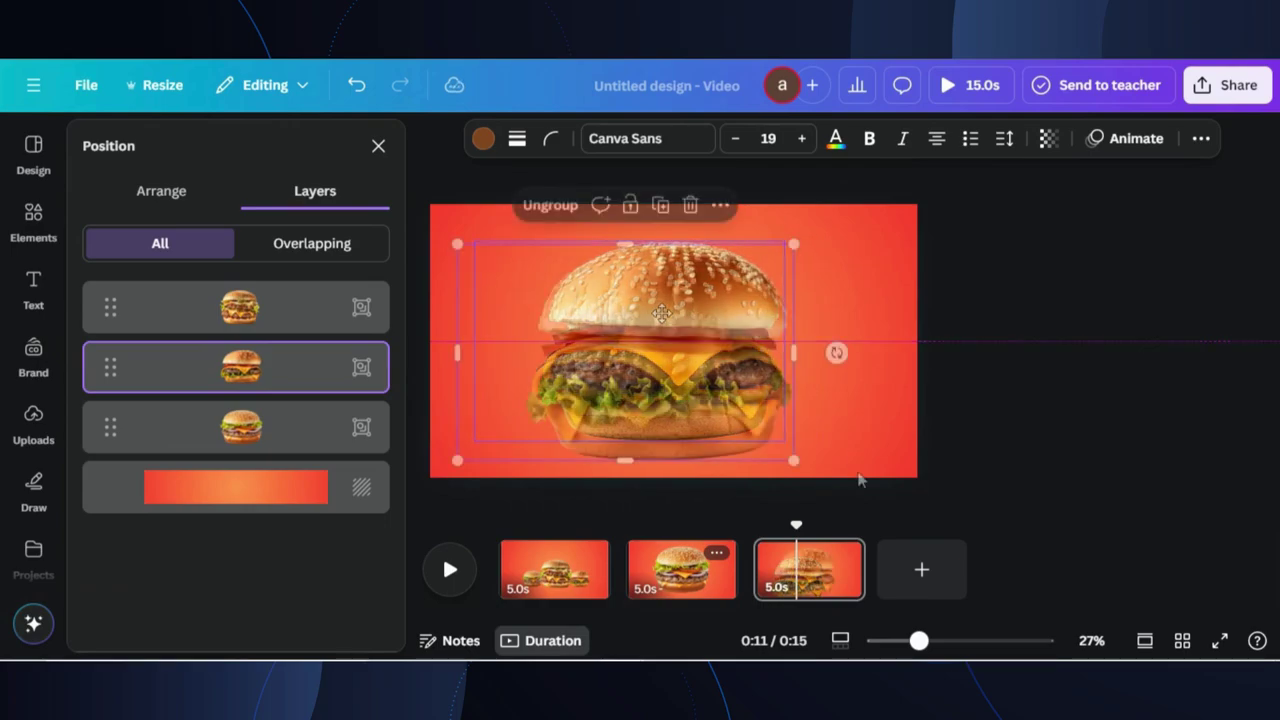
# Duplicate the third page, then shrink its cheeseburger on the copy and move it just beyond the page's right edge.
pyautogui.click(840, 554)
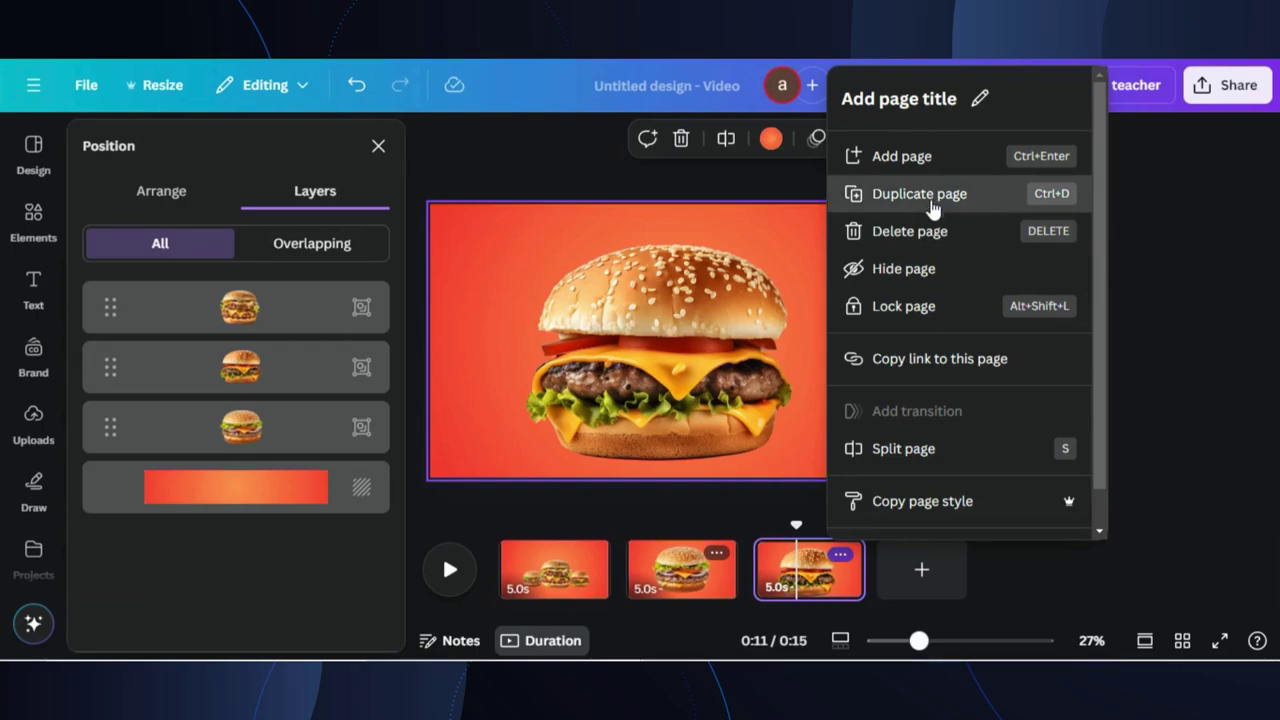
pyautogui.click(925, 196)
pyautogui.click(924, 581)
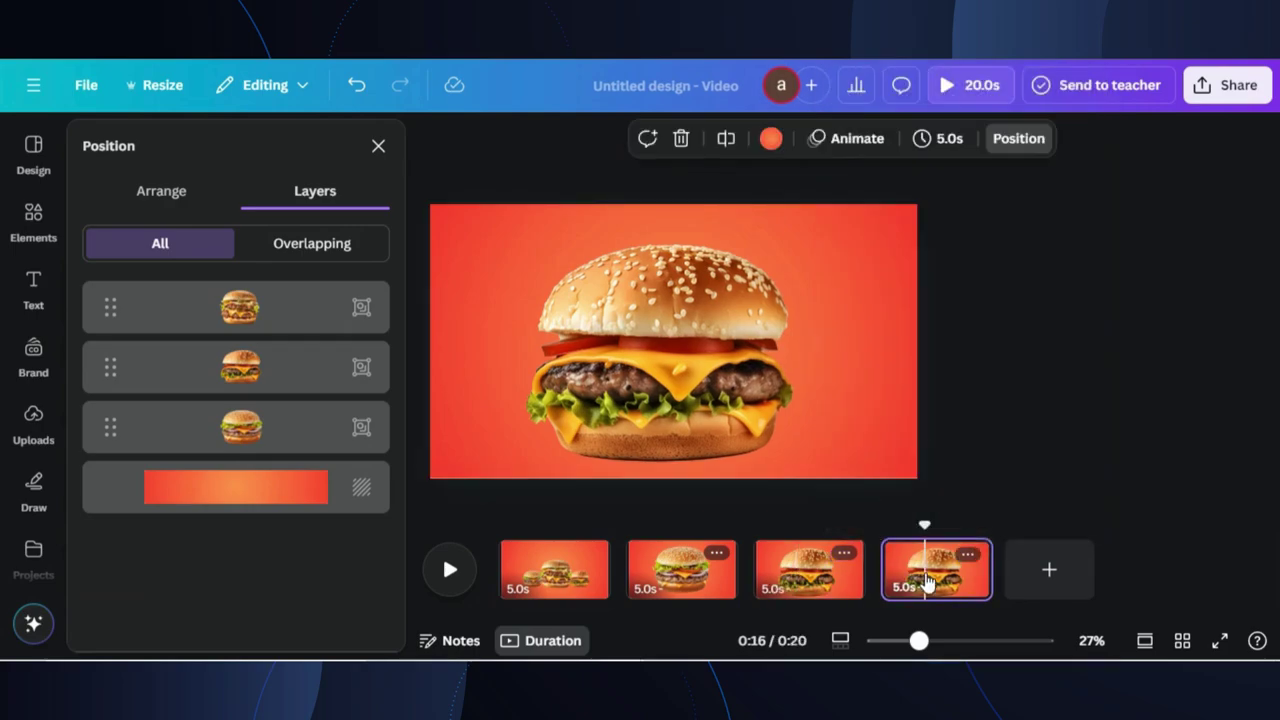
pyautogui.click(668, 323)
pyautogui.moveTo(447, 244); pyautogui.dragTo(750, 368)
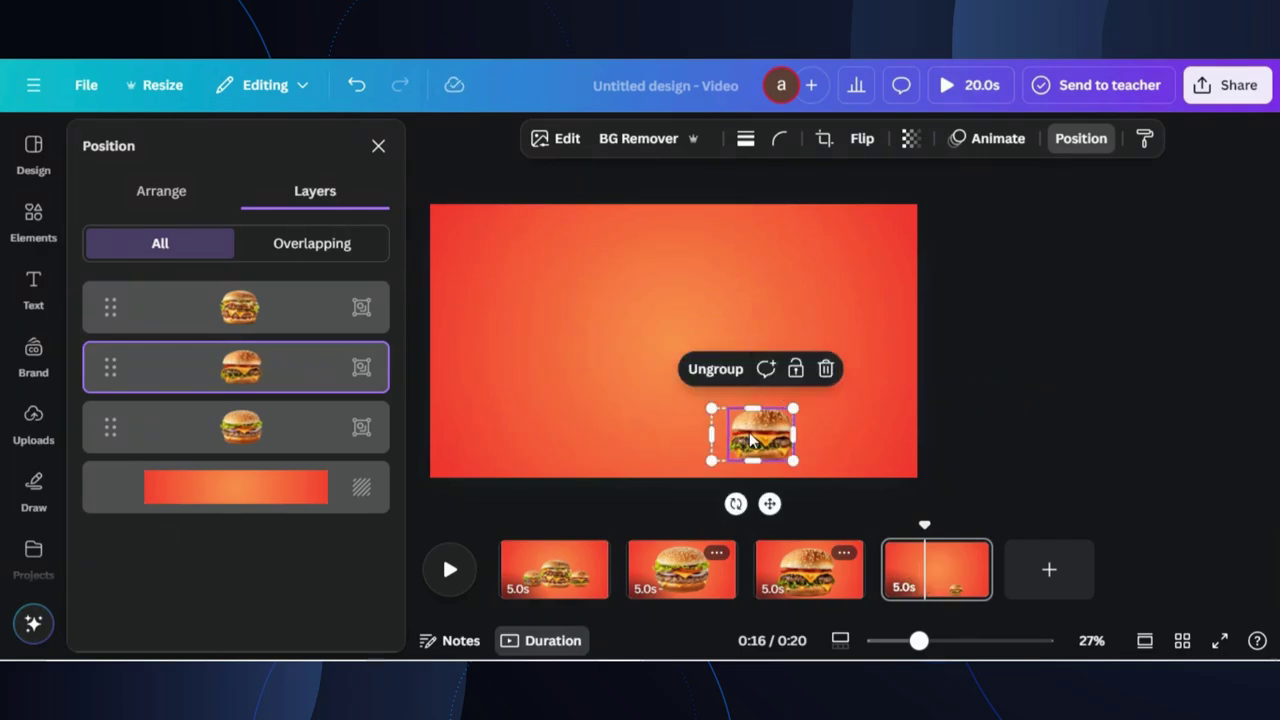
pyautogui.moveTo(751, 440); pyautogui.dragTo(945, 366)
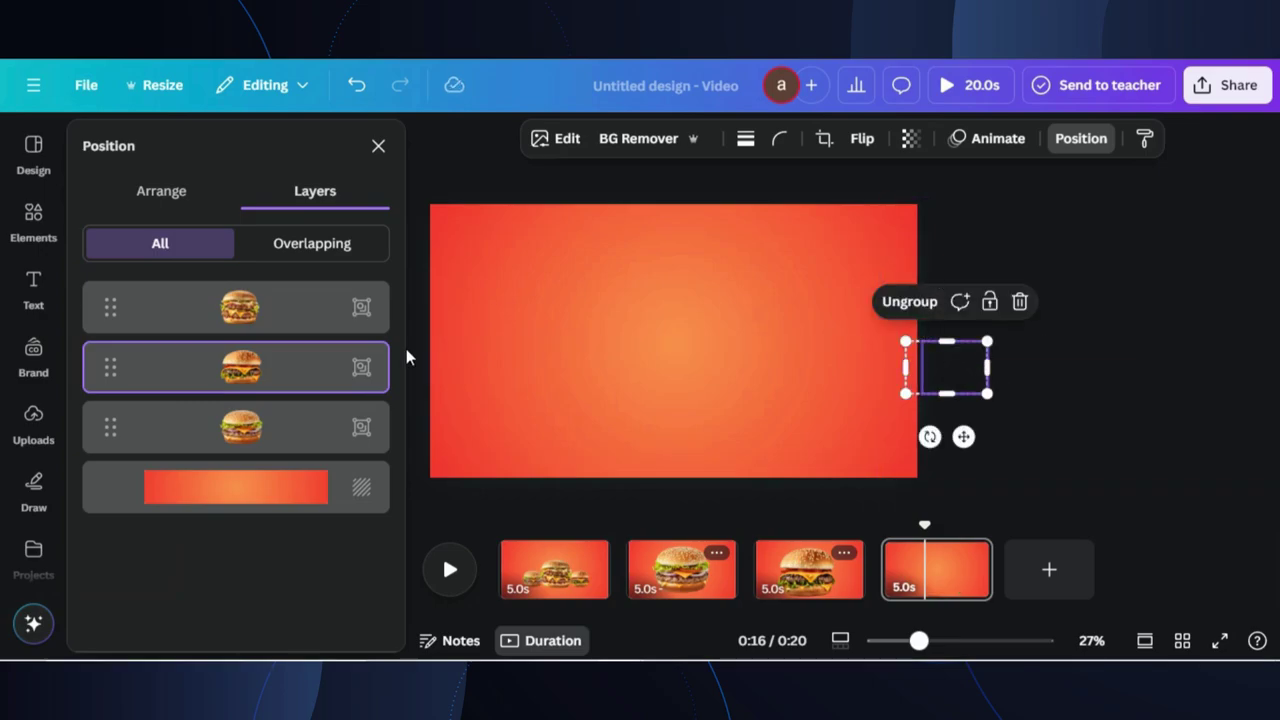
# Select the off-page double-patty burger group from the fourth page's layers, move it onto the page, shrink it slightly and center it.
pyautogui.click(266, 300)
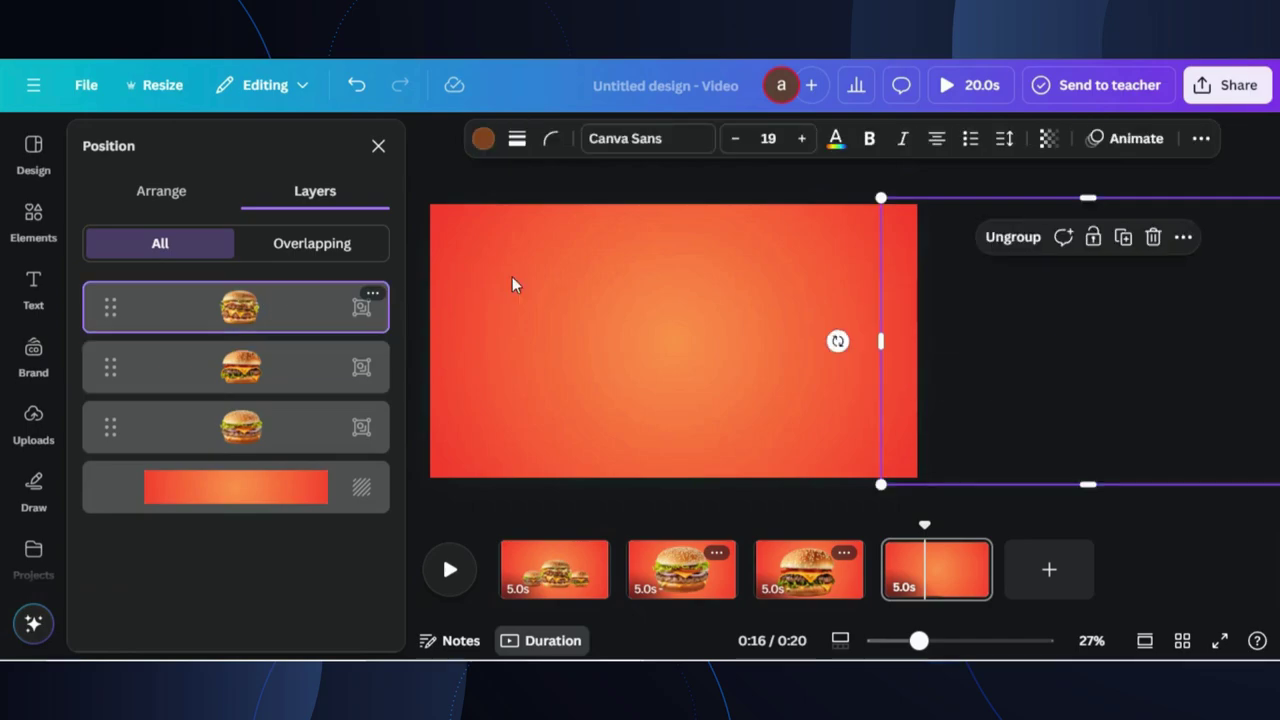
pyautogui.moveTo(971, 311); pyautogui.dragTo(527, 311)
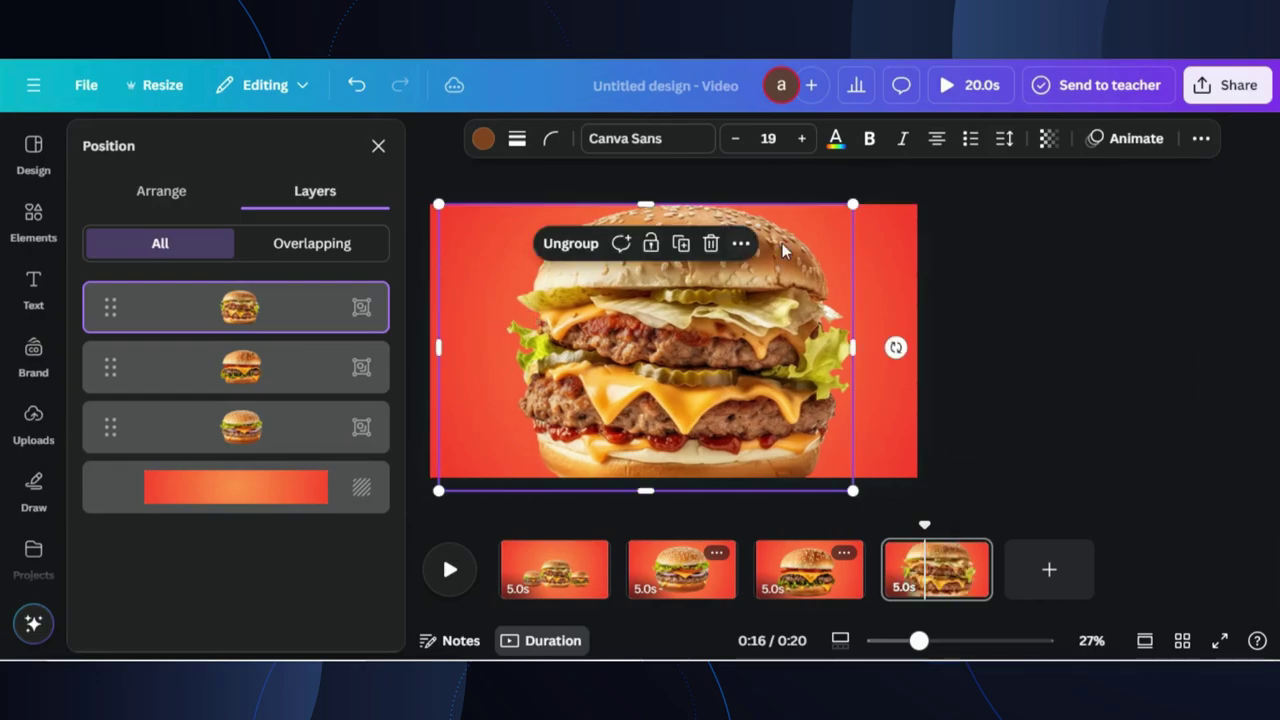
pyautogui.moveTo(848, 203); pyautogui.dragTo(793, 244)
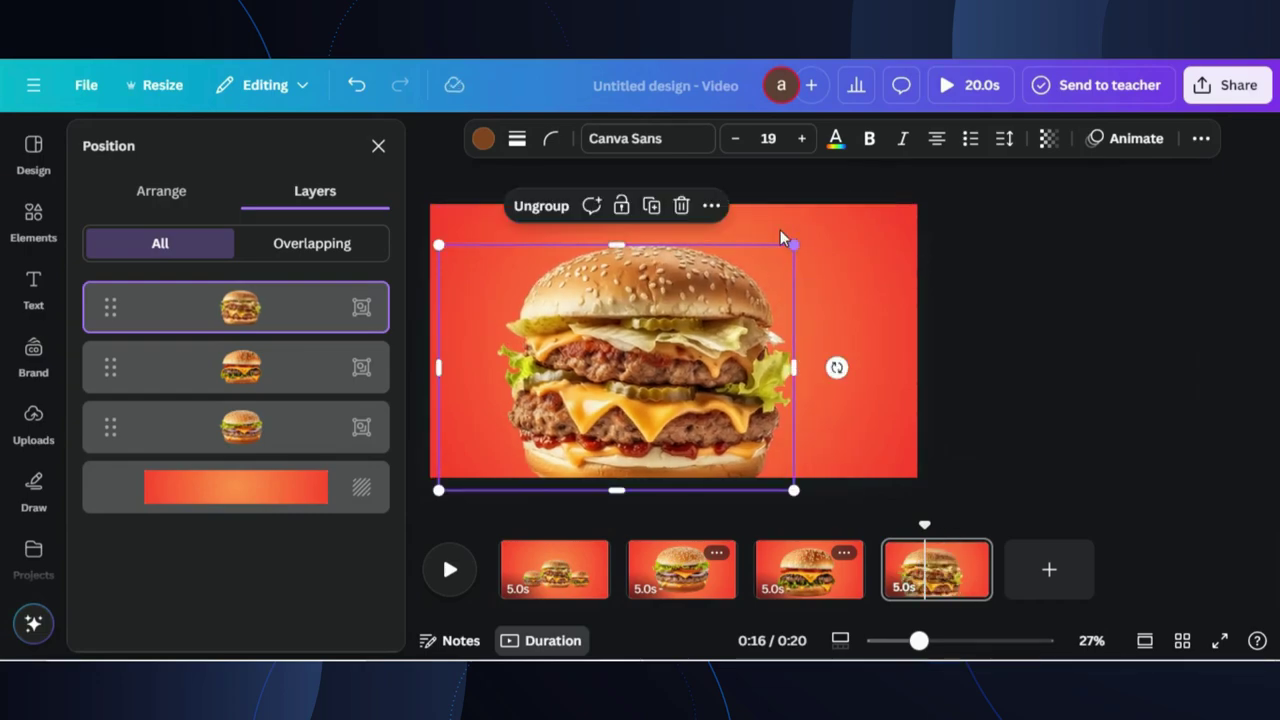
pyautogui.moveTo(683, 328); pyautogui.dragTo(712, 294)
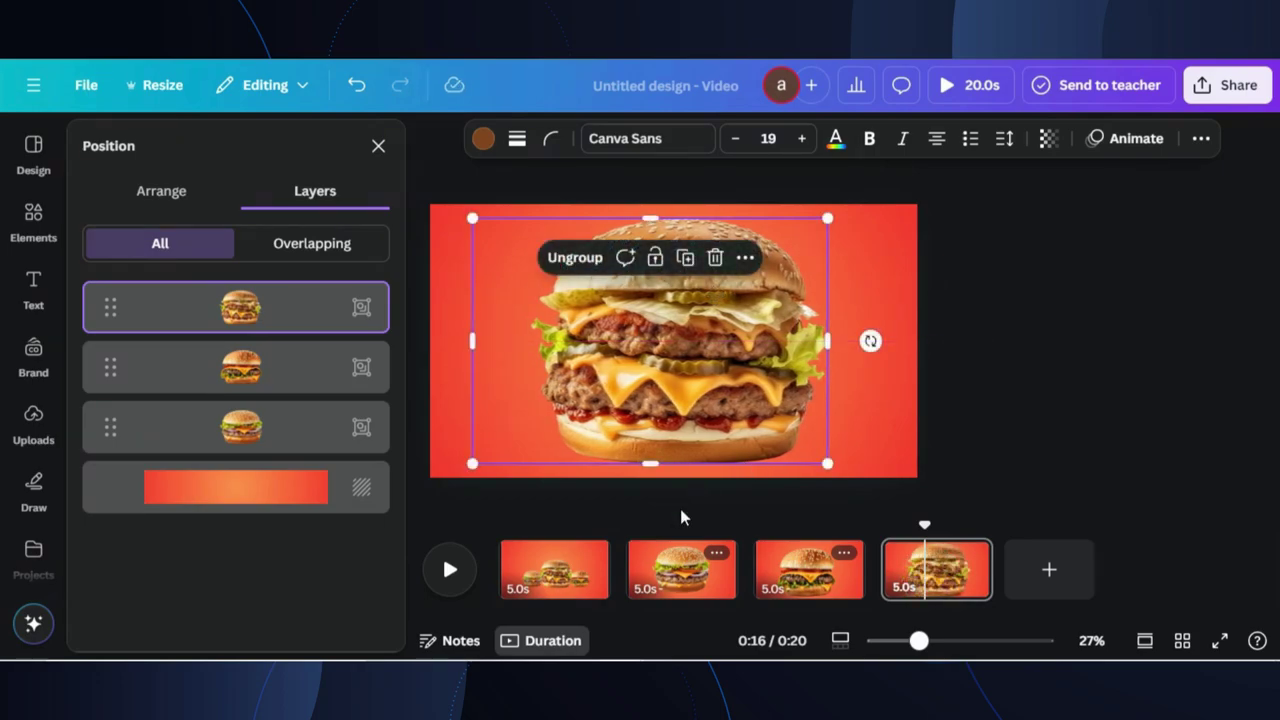
# Add a Match & Move transition between the first and second pages with a duration of 2.5 seconds.
pyautogui.click(627, 592)
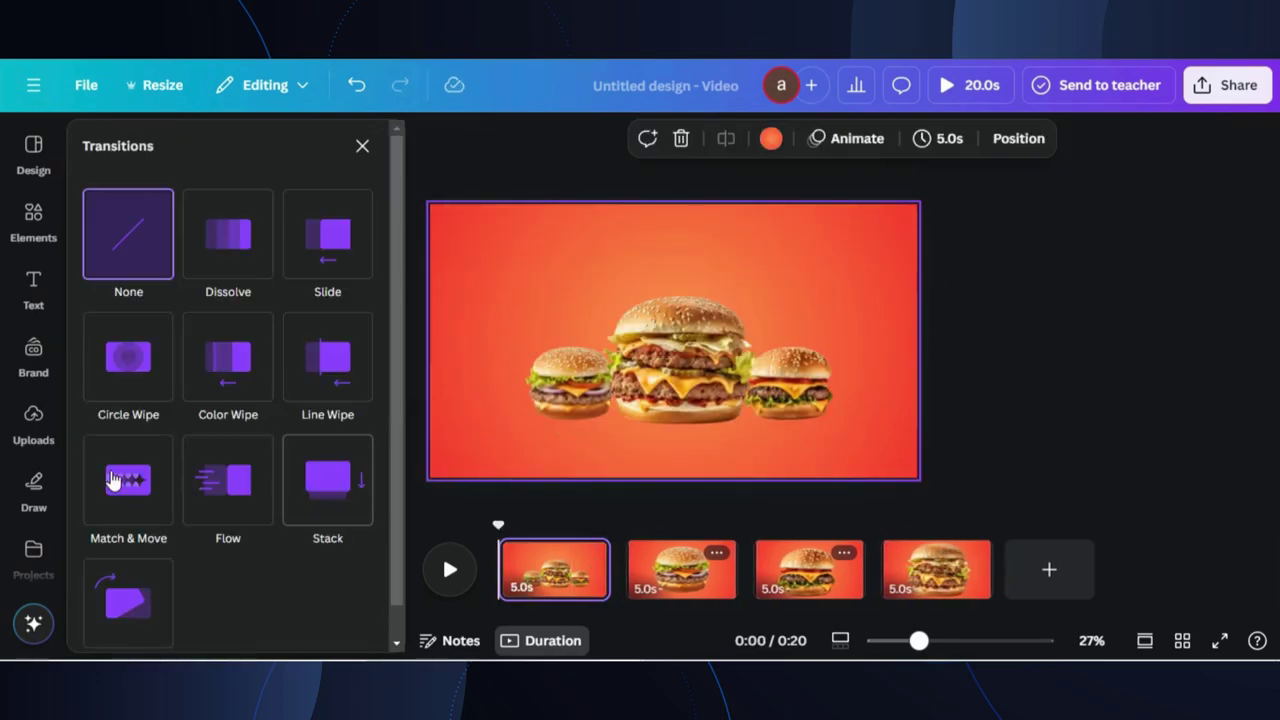
pyautogui.click(113, 481)
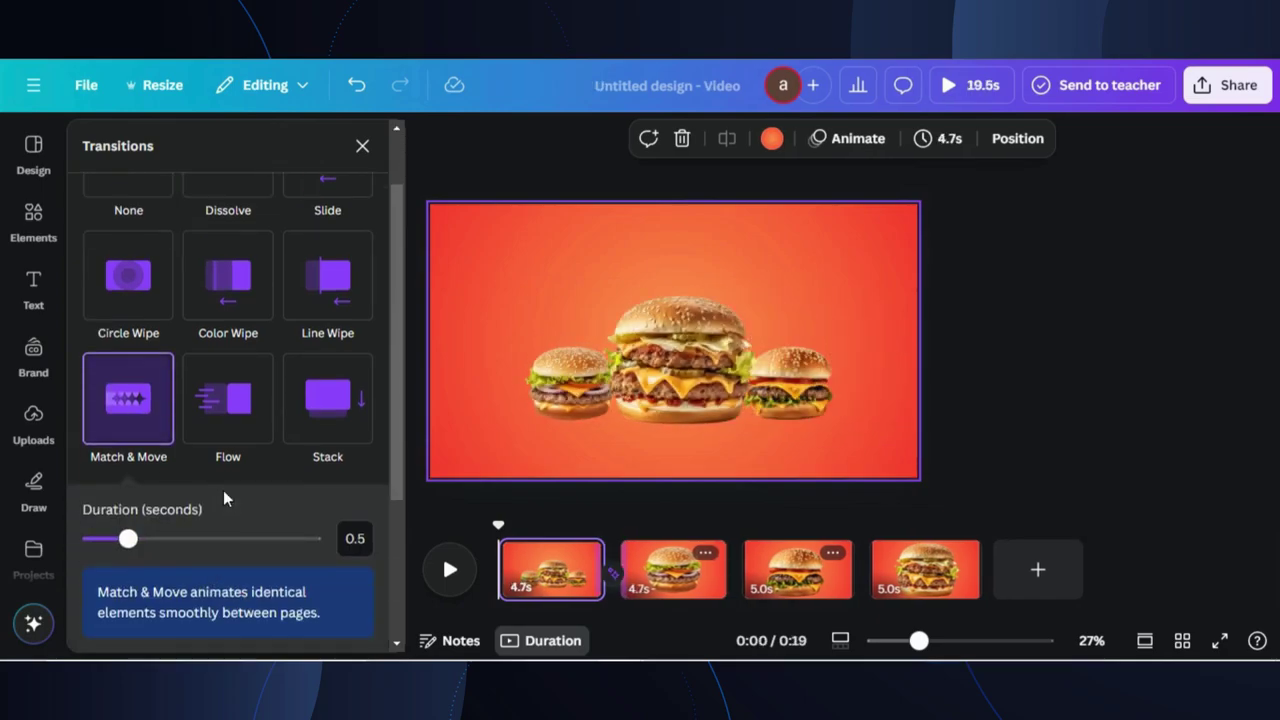
pyautogui.scroll(-2, 223, 490)
pyautogui.moveTo(128, 310); pyautogui.dragTo(312, 310)
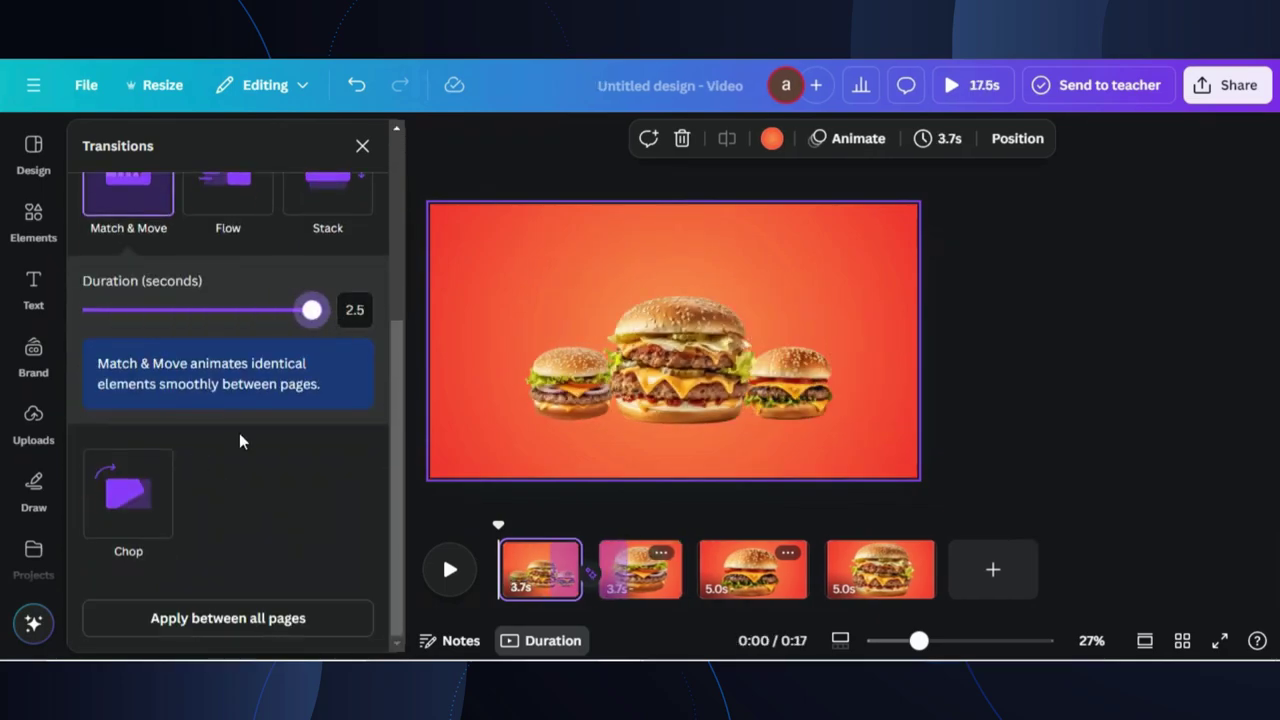